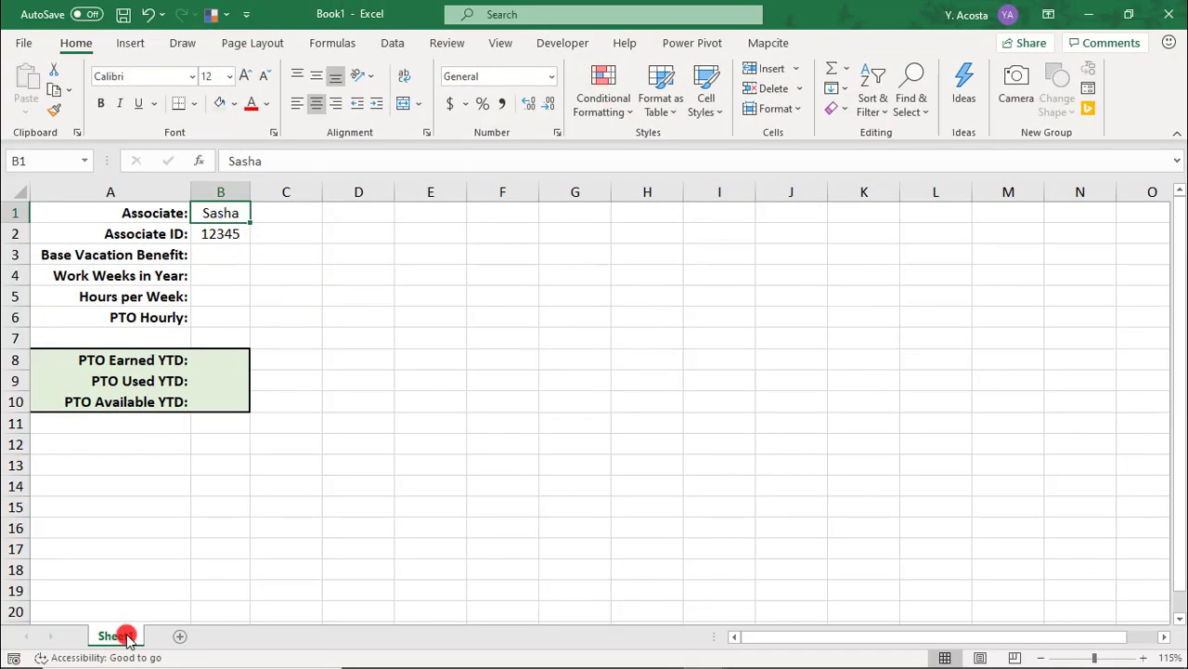
Rename the Sheet1 tab to the associate's name shown in cell B1.
right_click(109, 636)
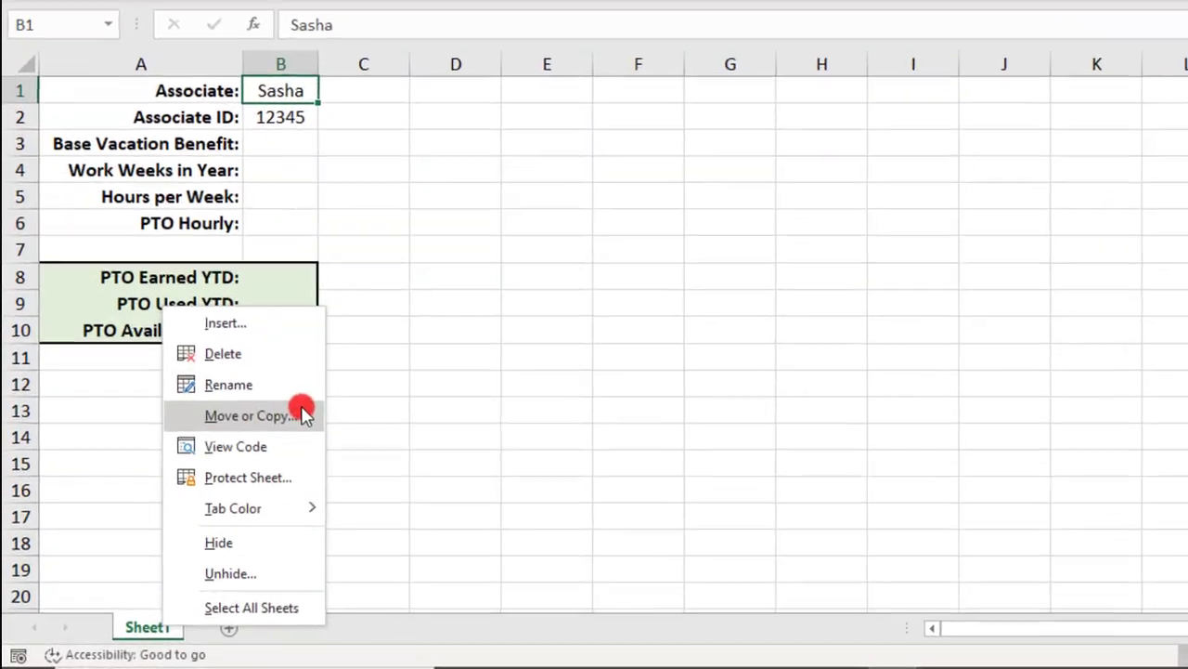
left_click(256, 427)
type("Sasha")
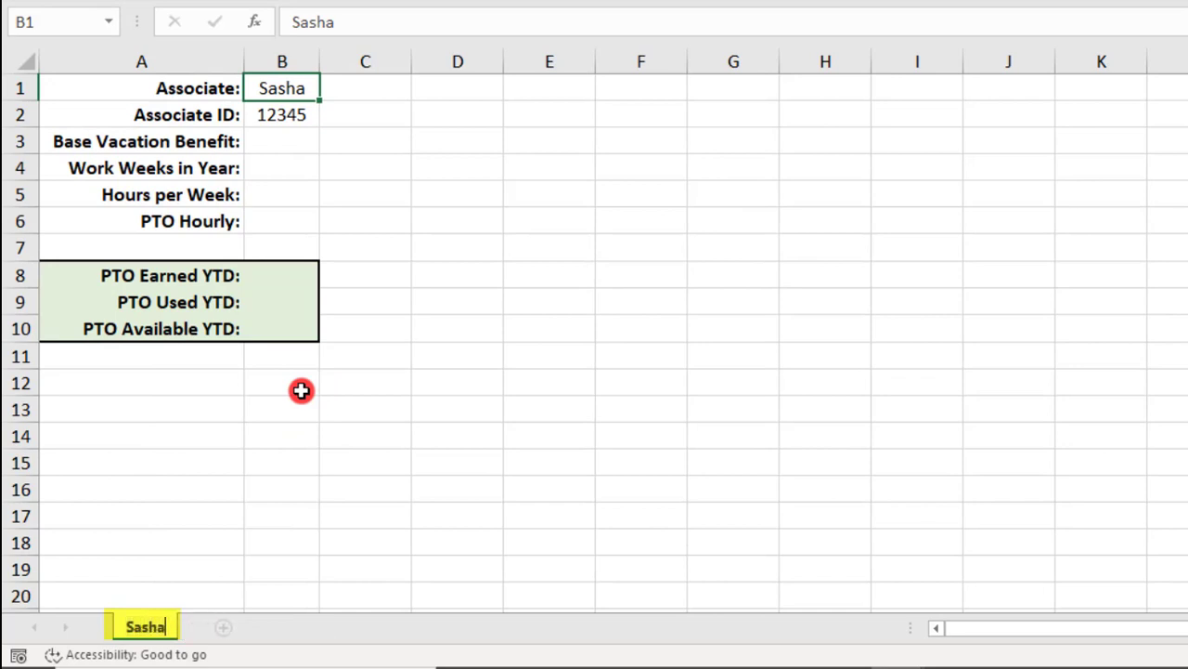
key("Return")
left_click(331, 365)
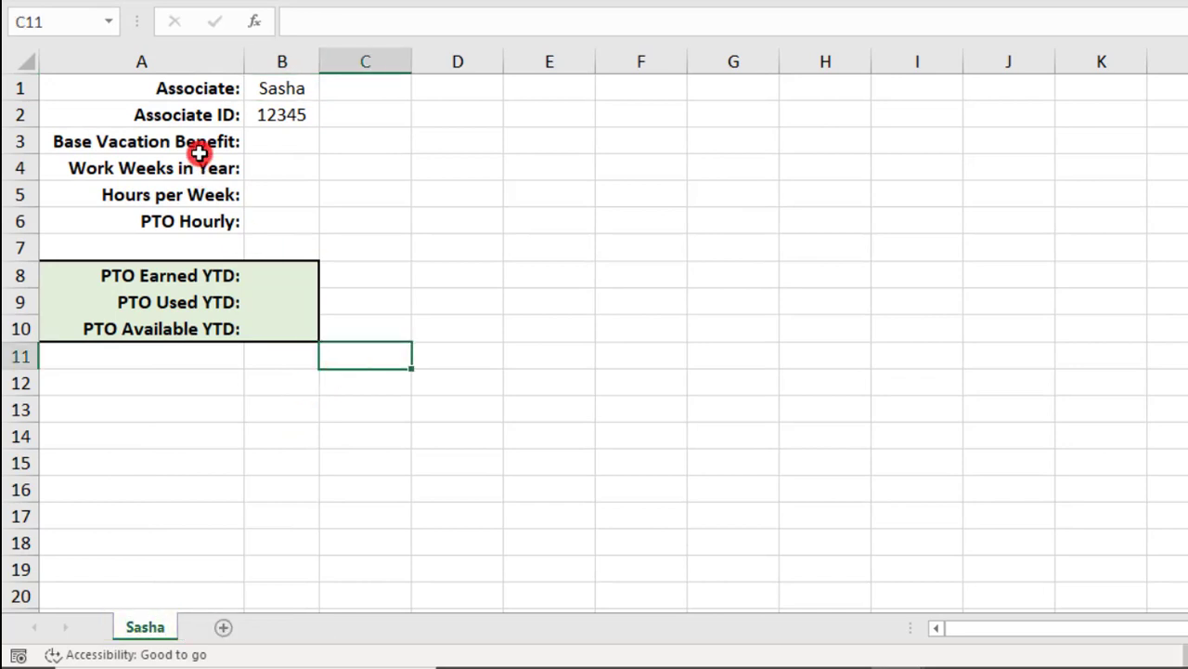
left_click(279, 88)
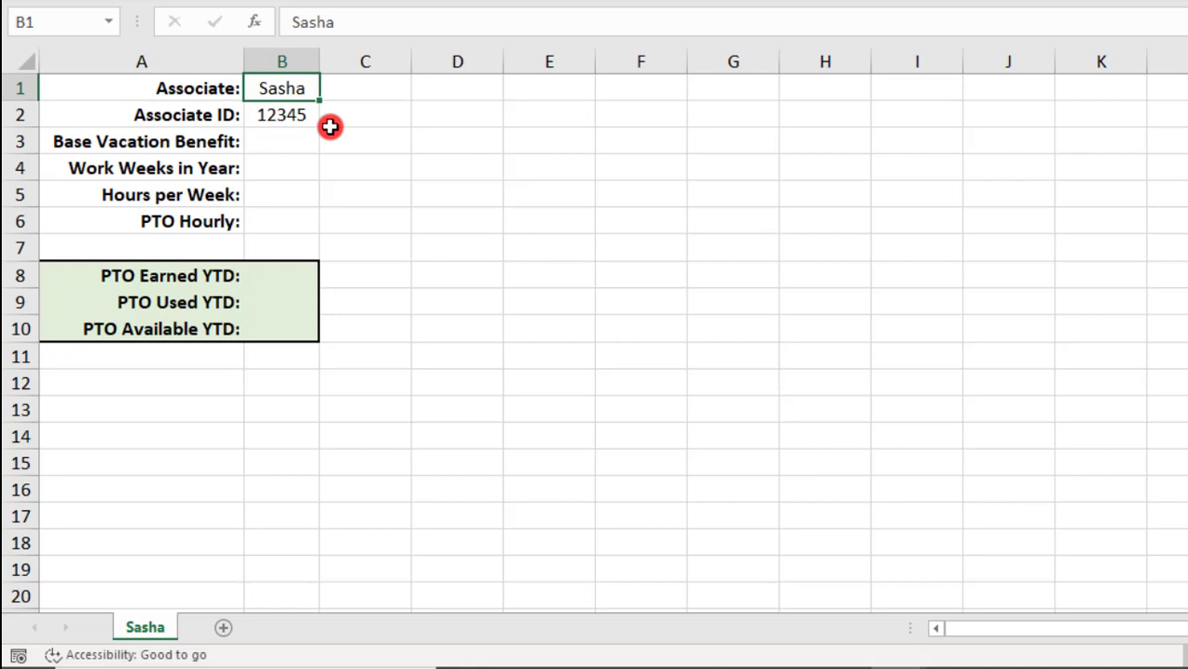
Enter 80, 52 and 40 in B3, B4 and B5 for vacation hours, work weeks and weekly hours.
key("Down")
key("Down")
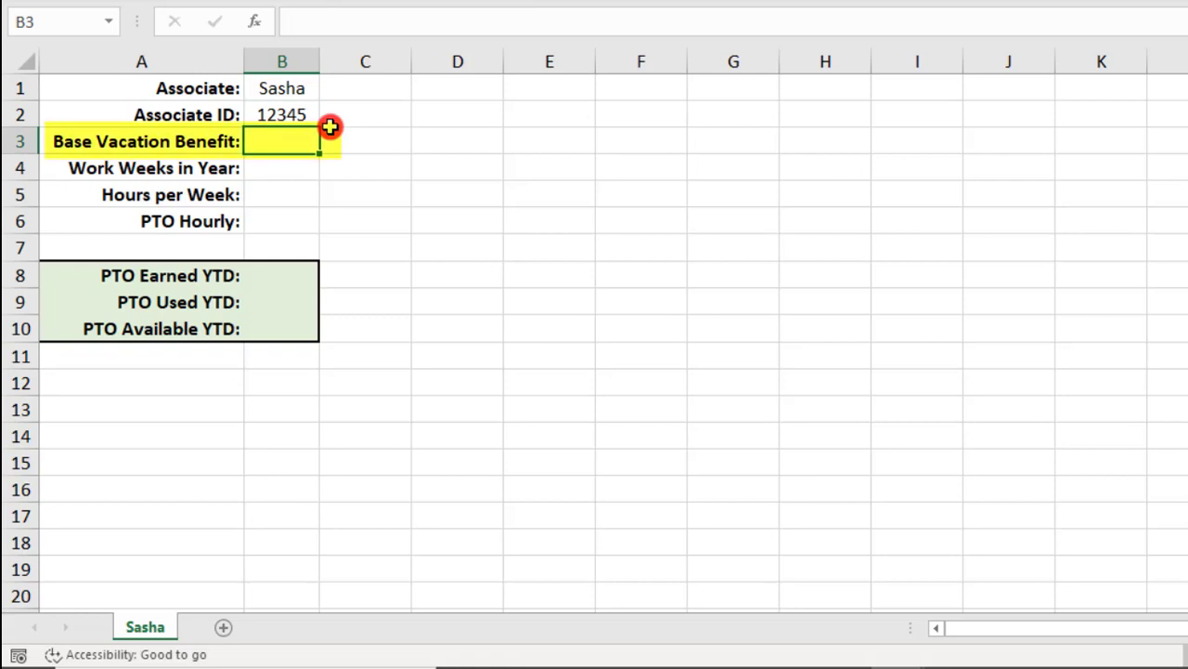
type("80")
key("Return")
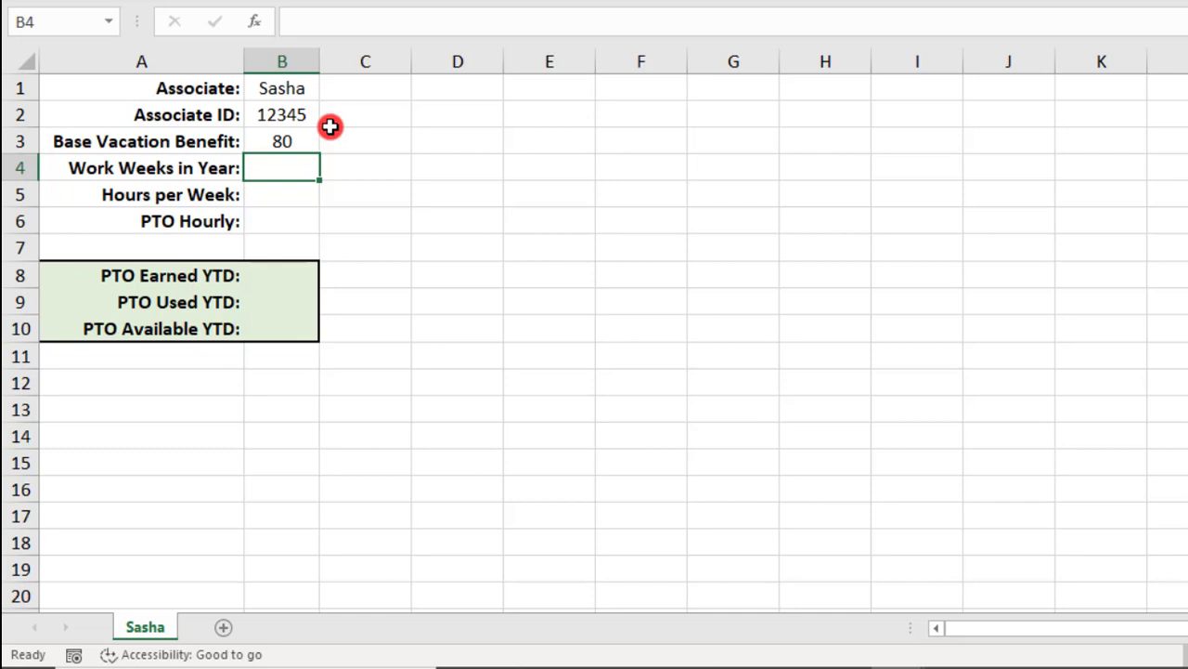
type("52")
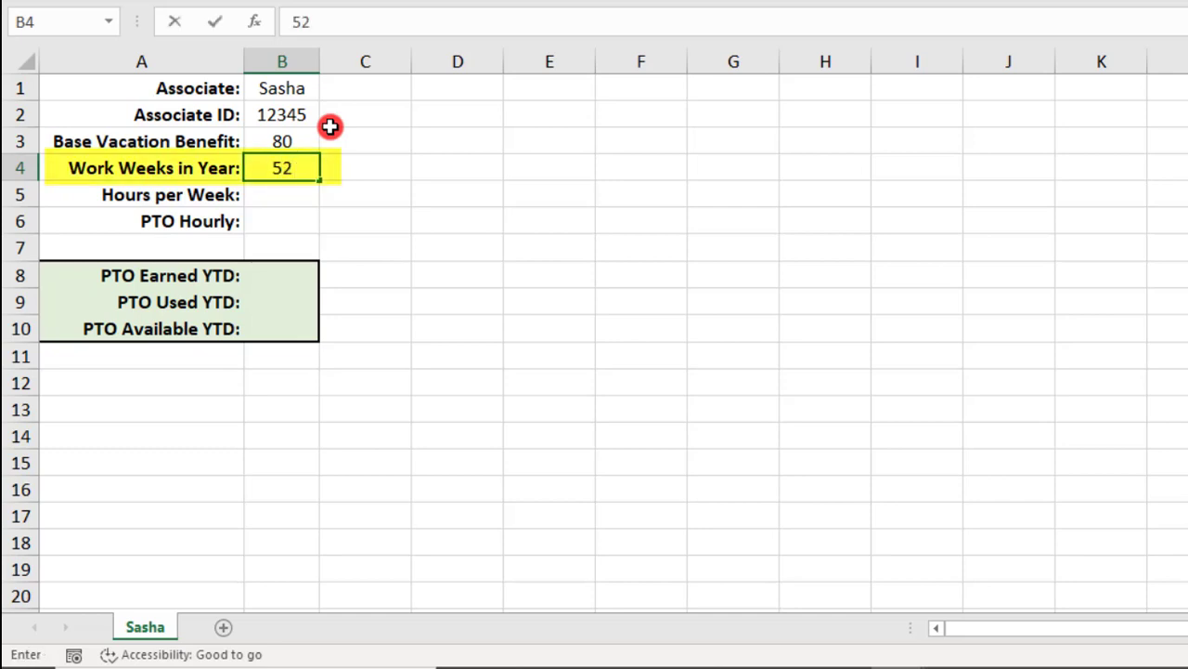
key("Return")
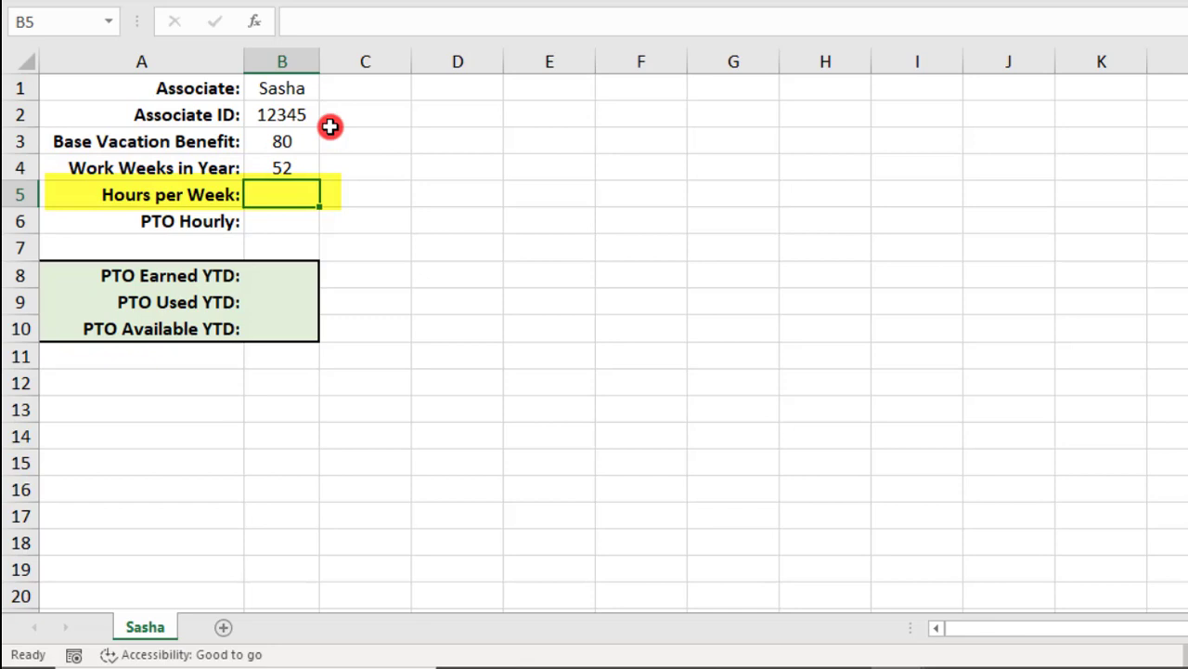
type("40")
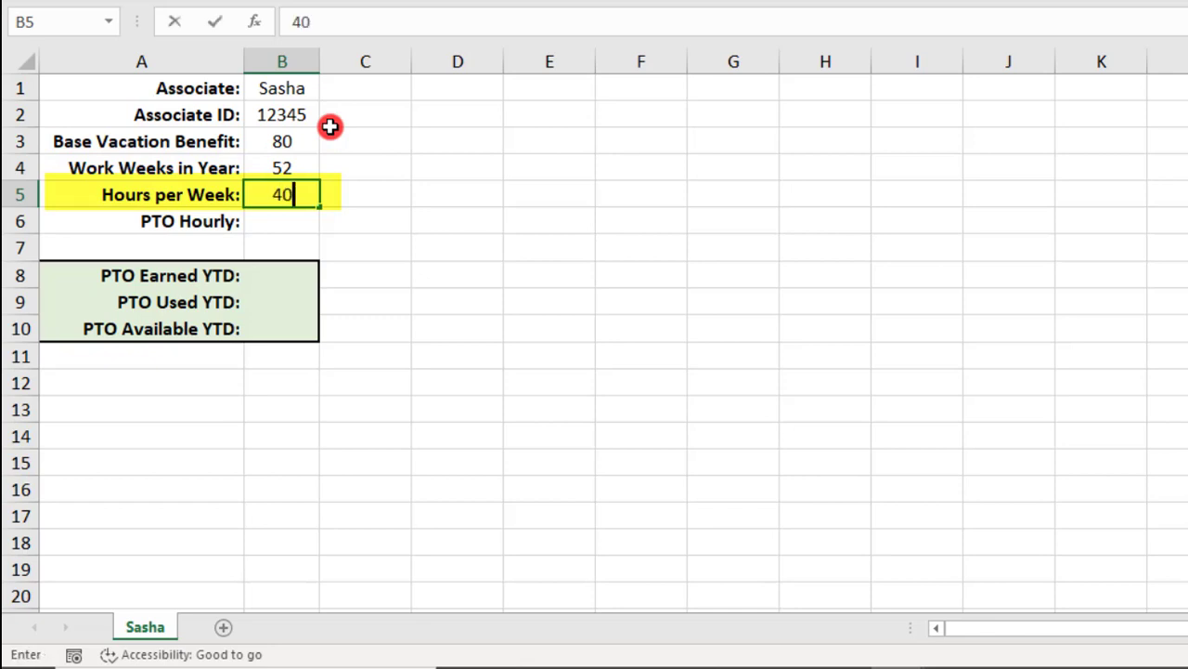
key("Return")
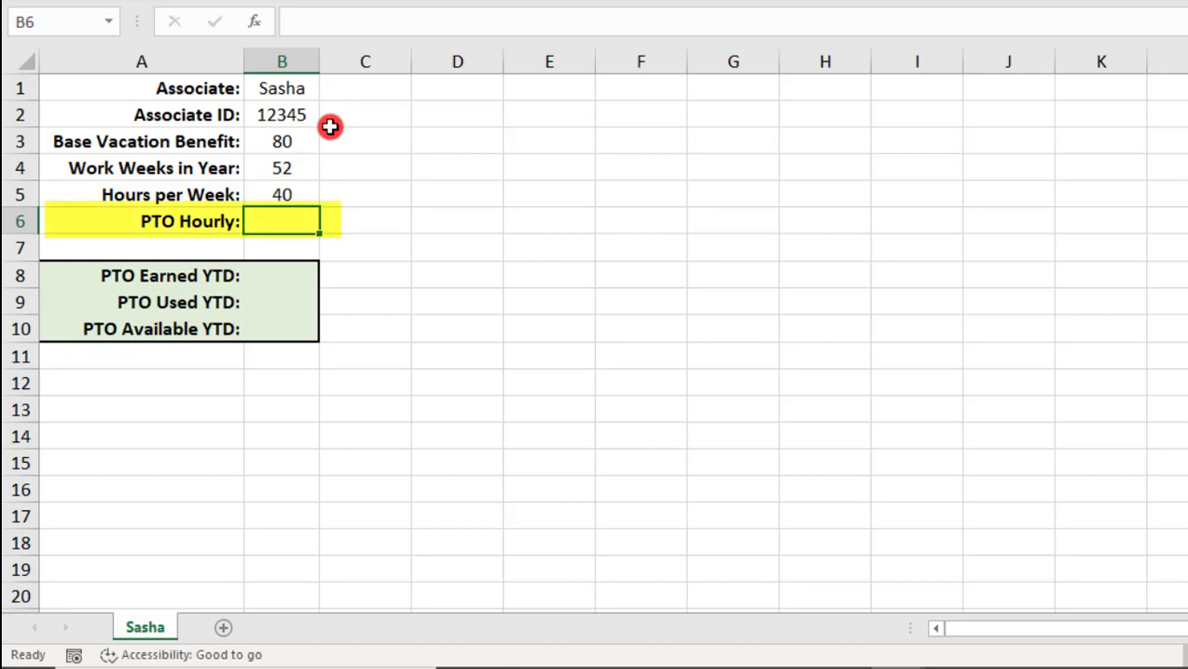
Enter =B3/(B5*B4) in B6 so PTO Hourly shows 0.0385.
type("=(")
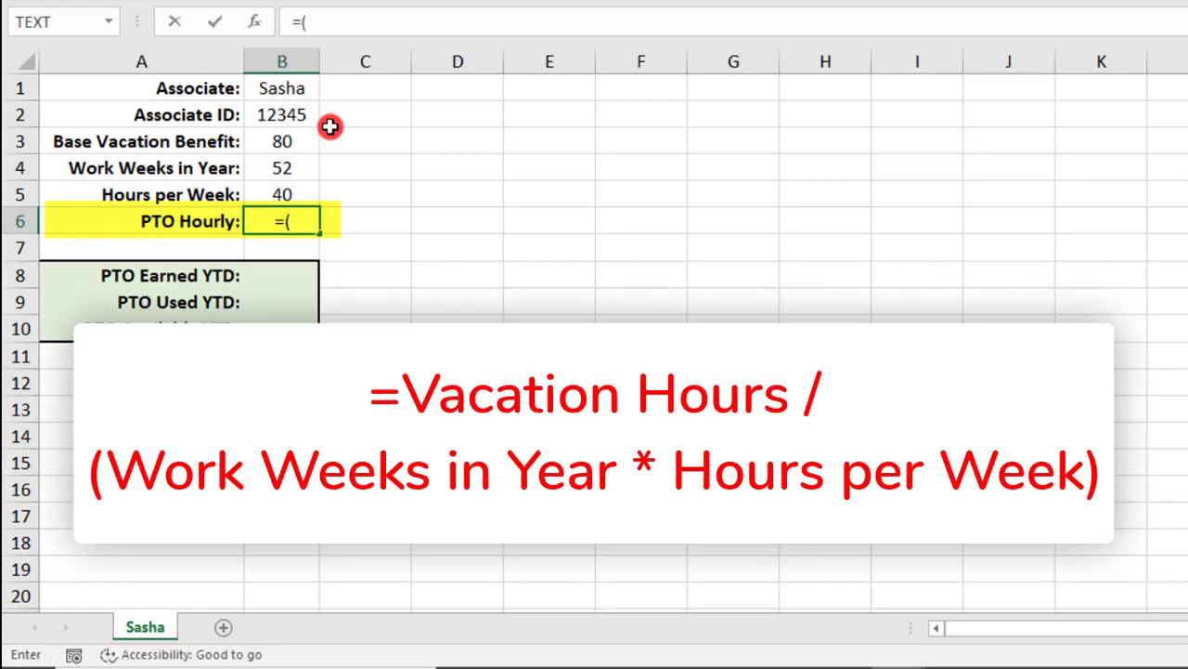
key("Up")
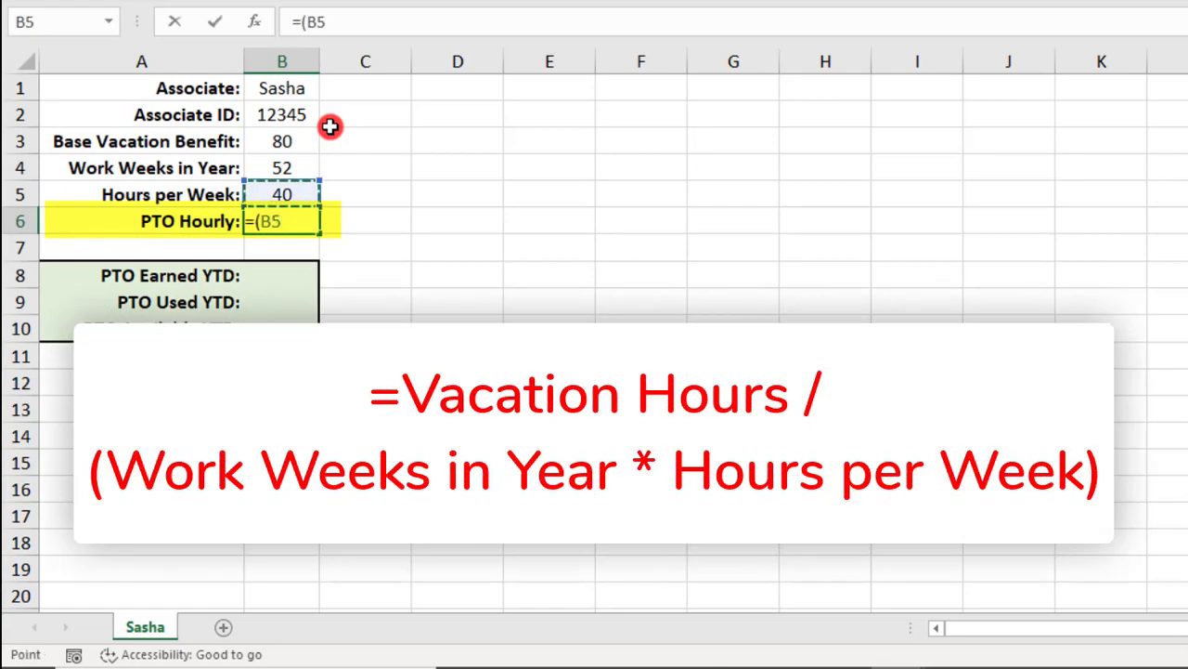
type("*")
key("Up")
key("Up")
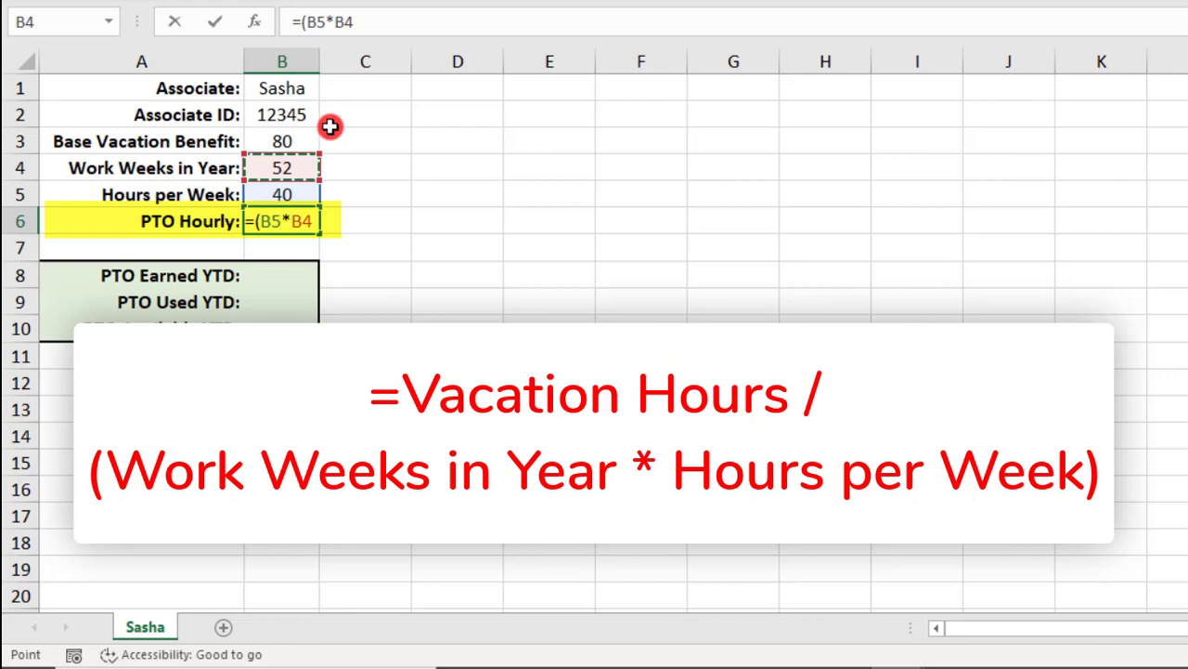
type(")")
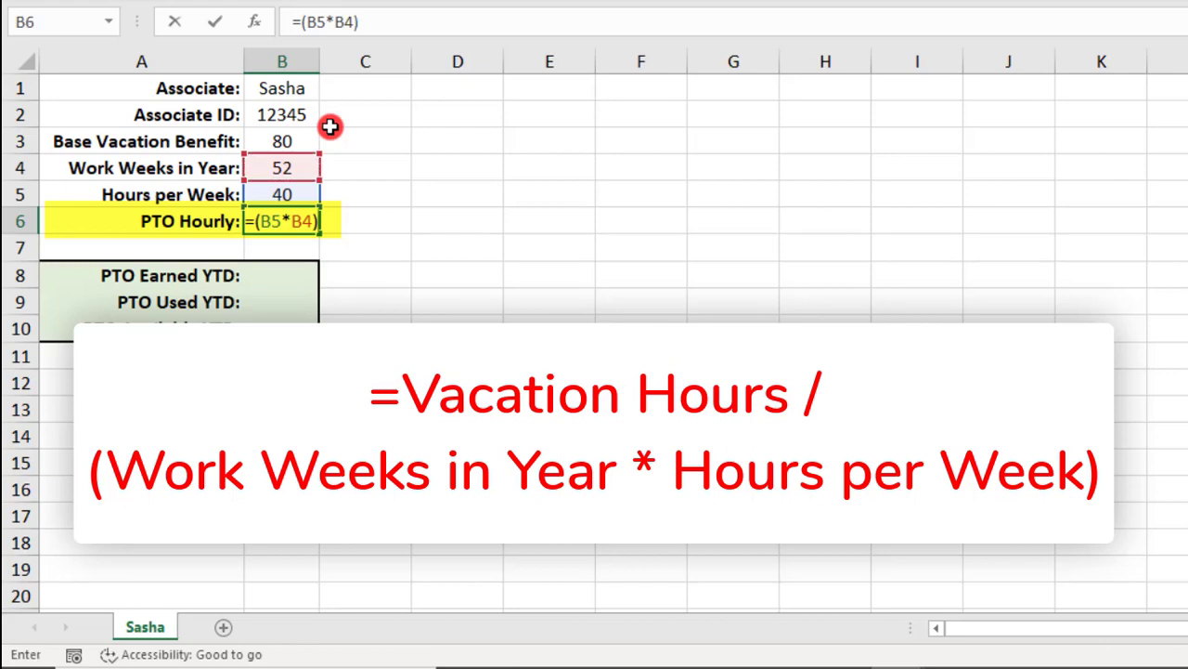
left_click(302, 26)
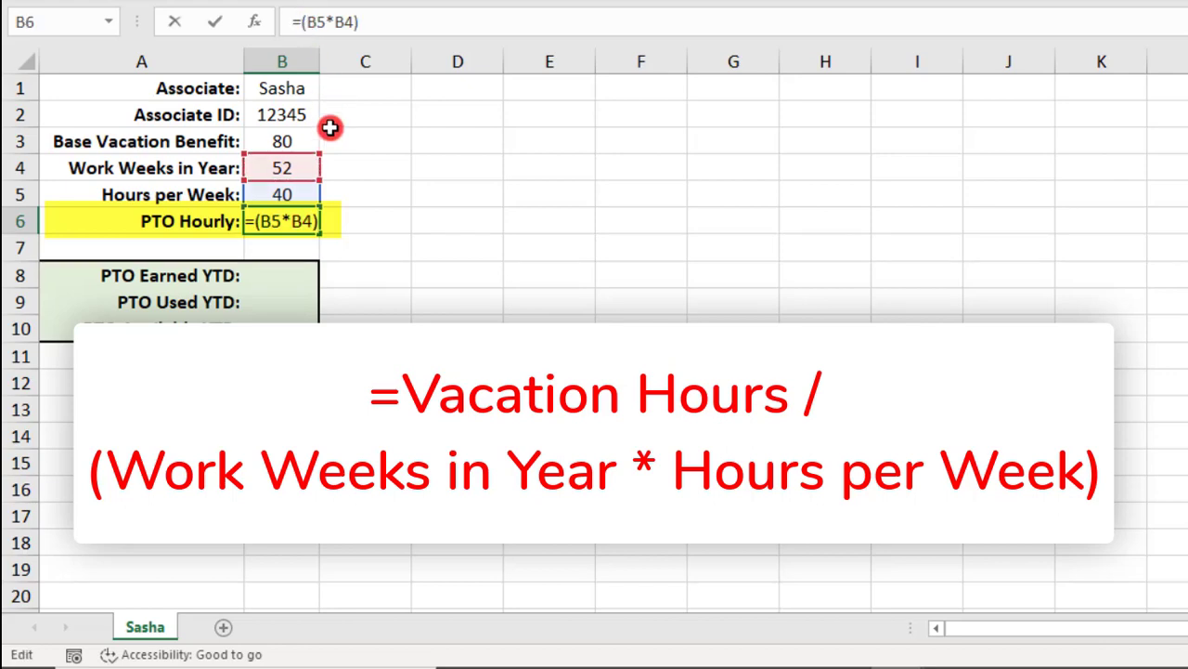
left_click(306, 142)
type("/")
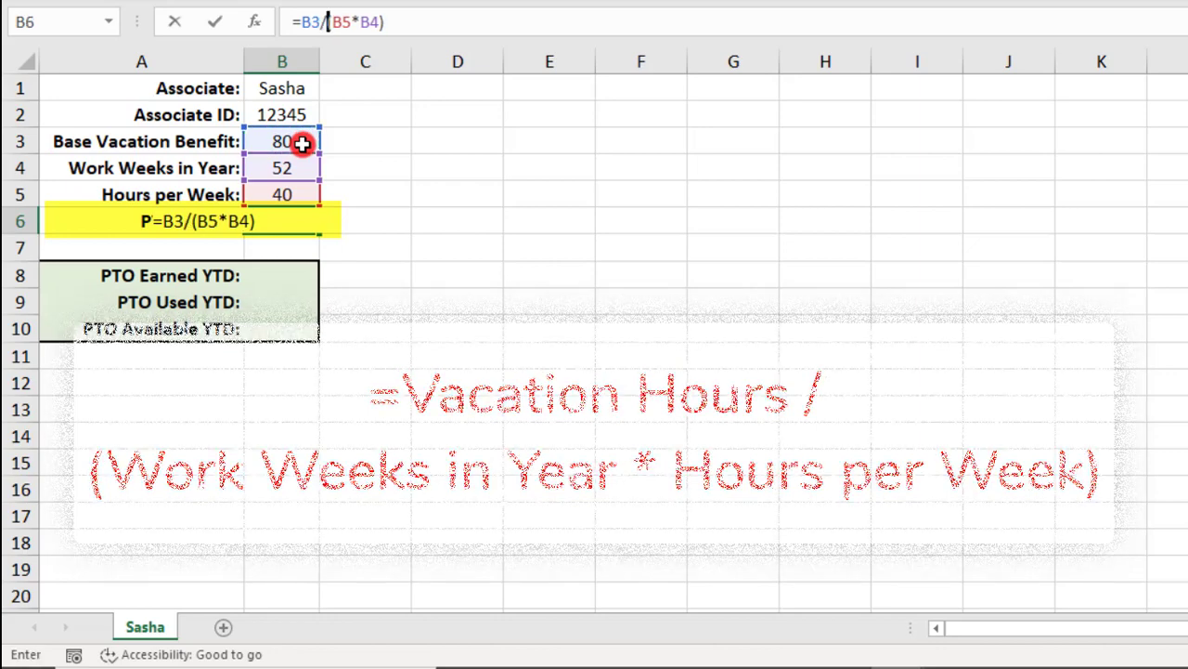
key("Return")
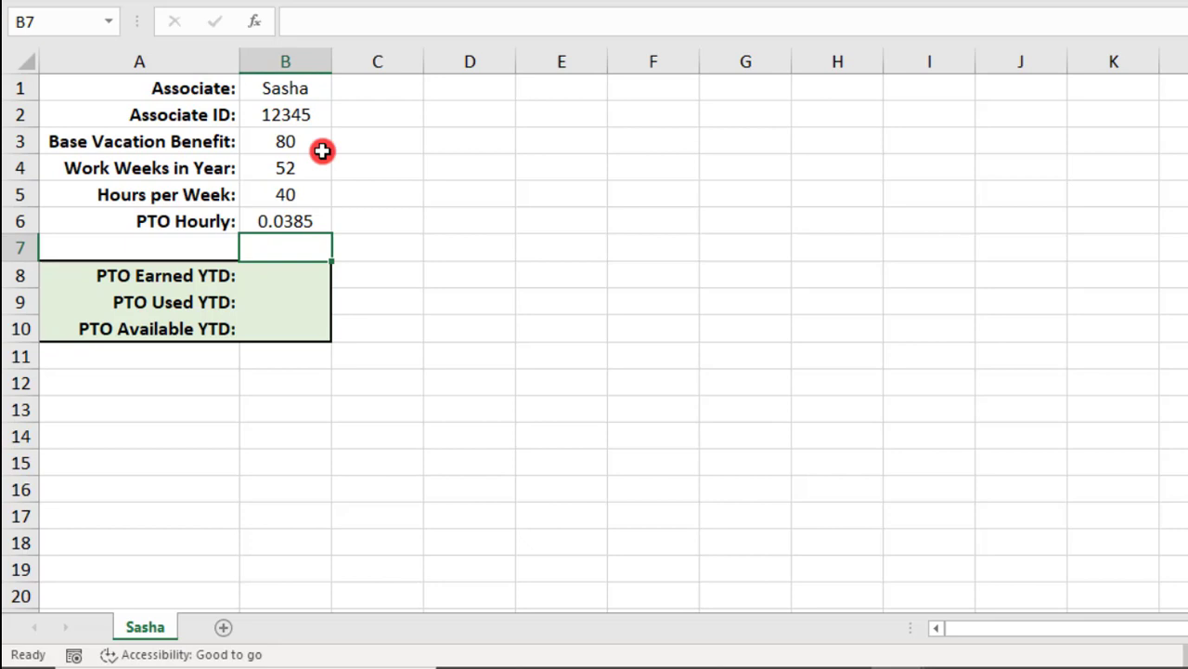
Type the headers Date, Day, Clocked In, Clocked Out and Breaks across D1:H1.
left_click(469, 88)
type("Date")
key("Tab")
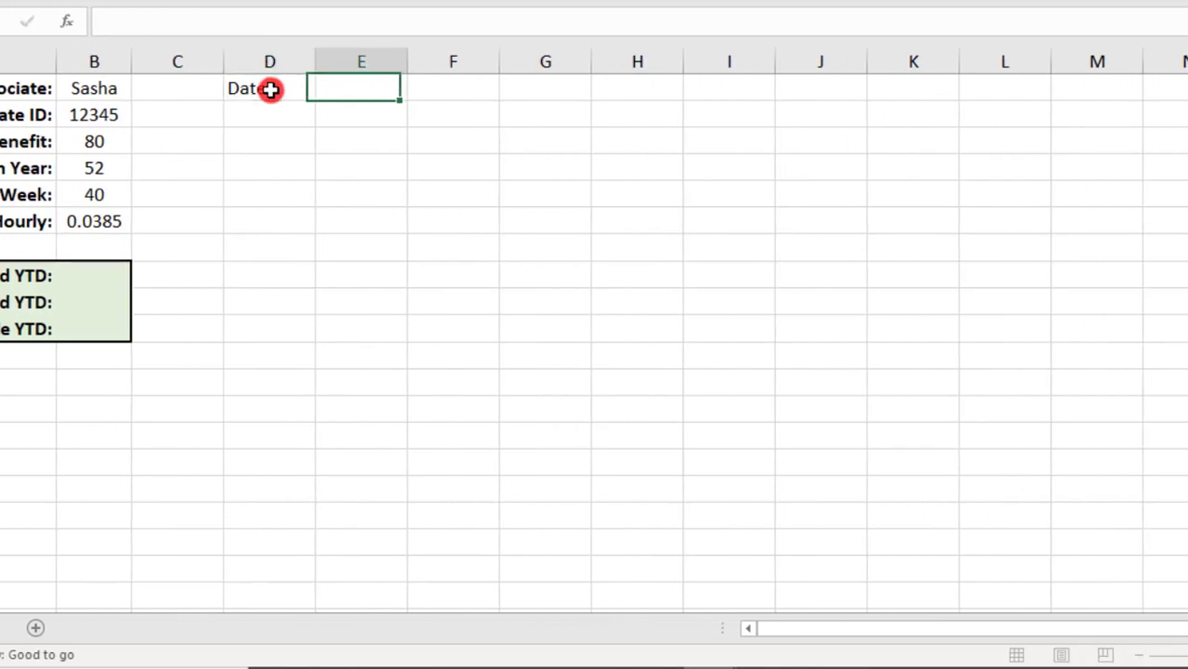
type("Day")
key("Tab")
type("Cl")
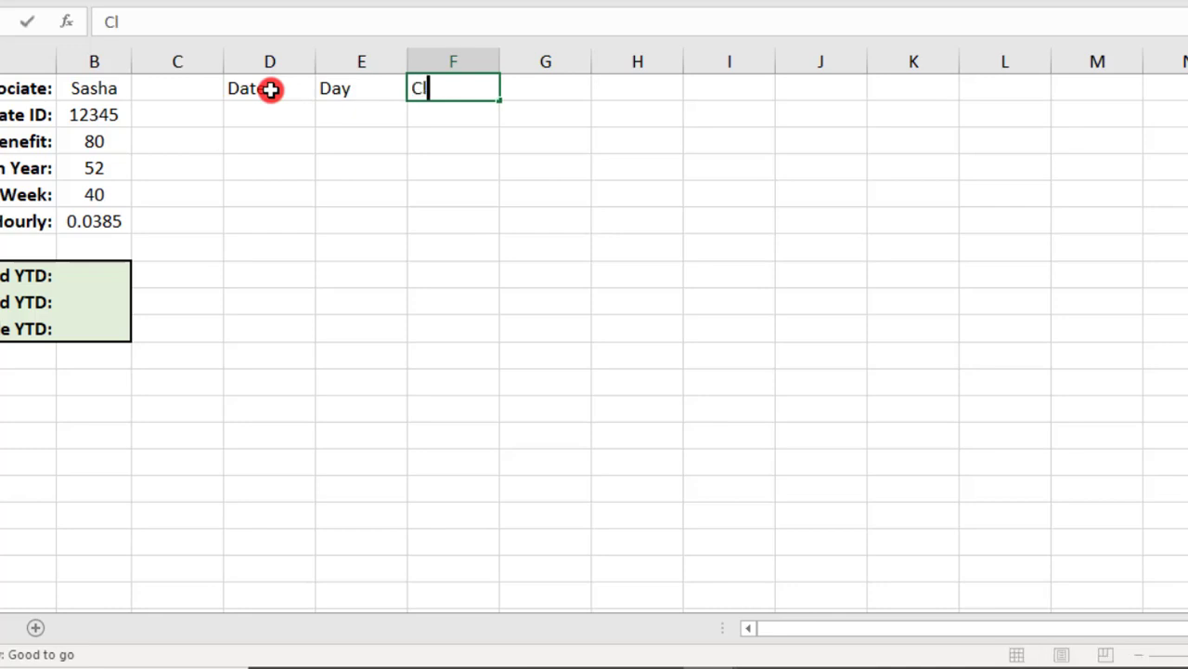
type("ocked In")
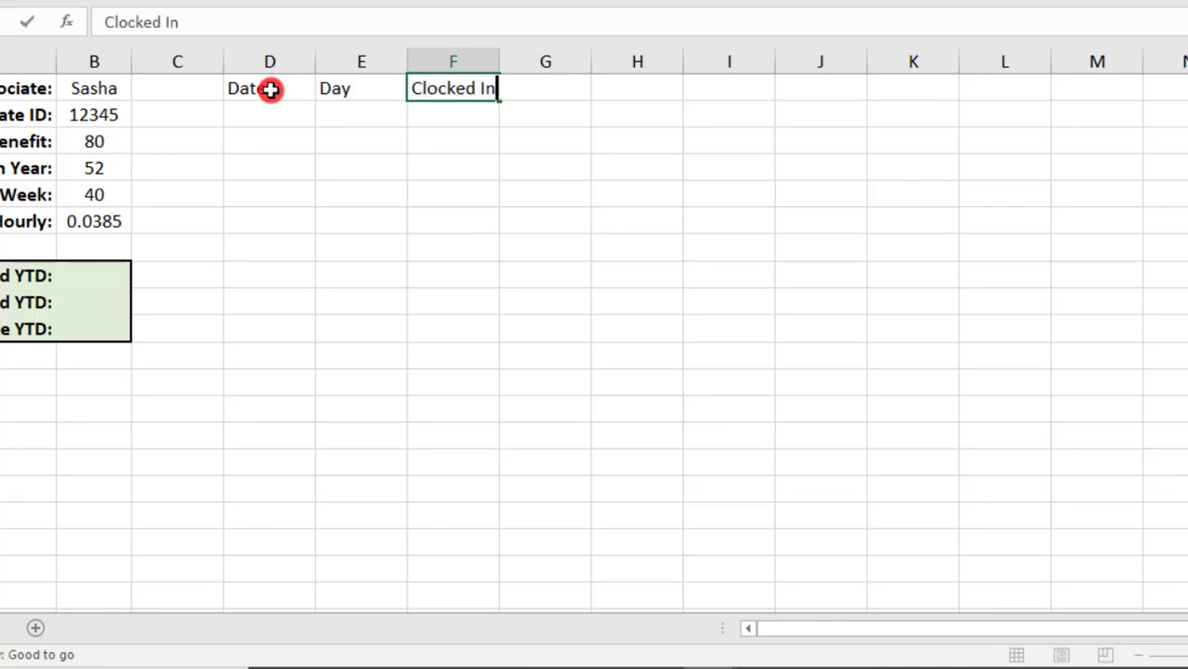
key("Tab")
type("Clocked O")
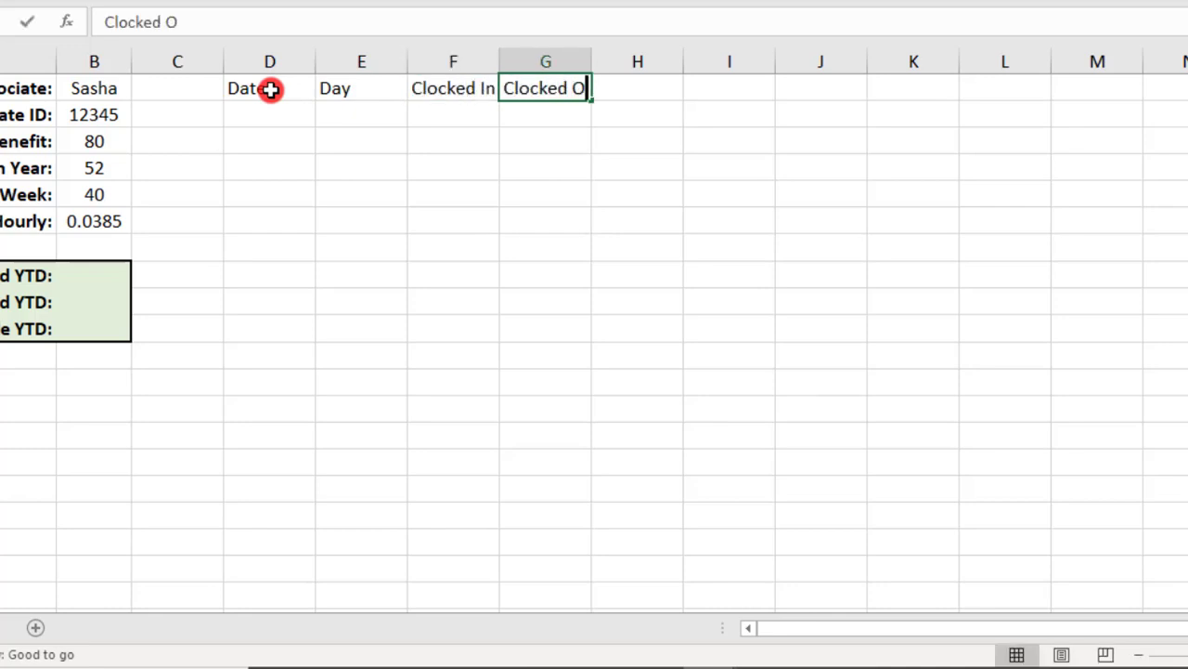
type("ut")
key("Tab")
type("Brea")
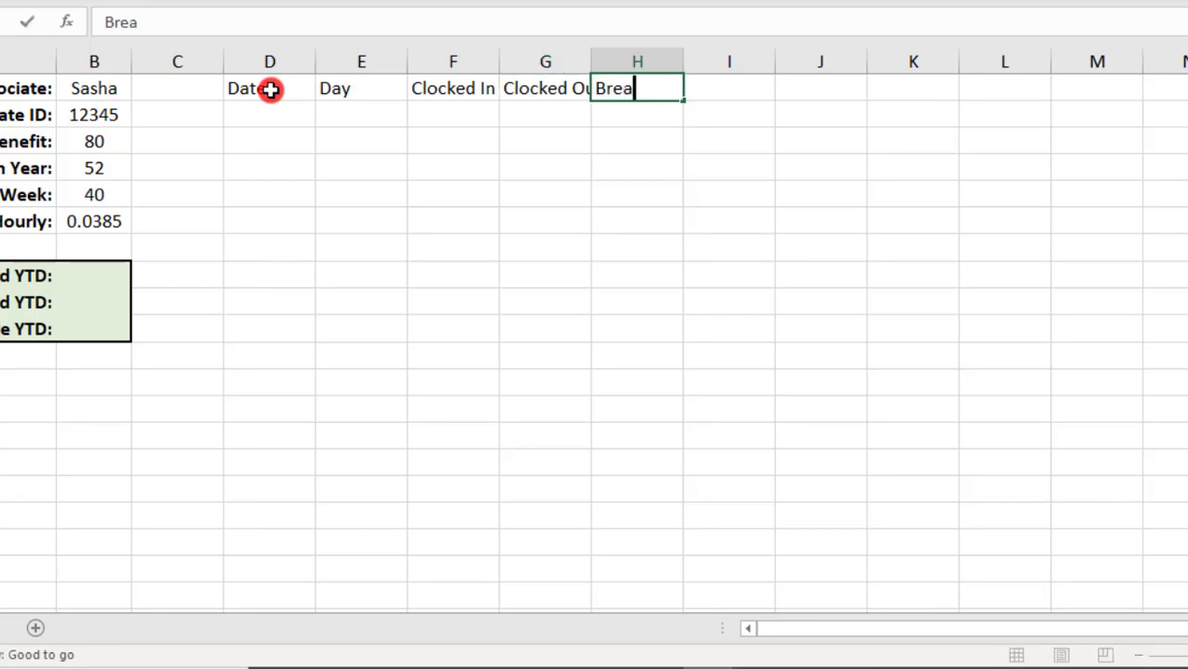
type("ks")
key("Tab")
Continue the headers with Hours Worked, PTO Earned, PTO Used and PTO Remaining in I1:L1.
type("Hours ")
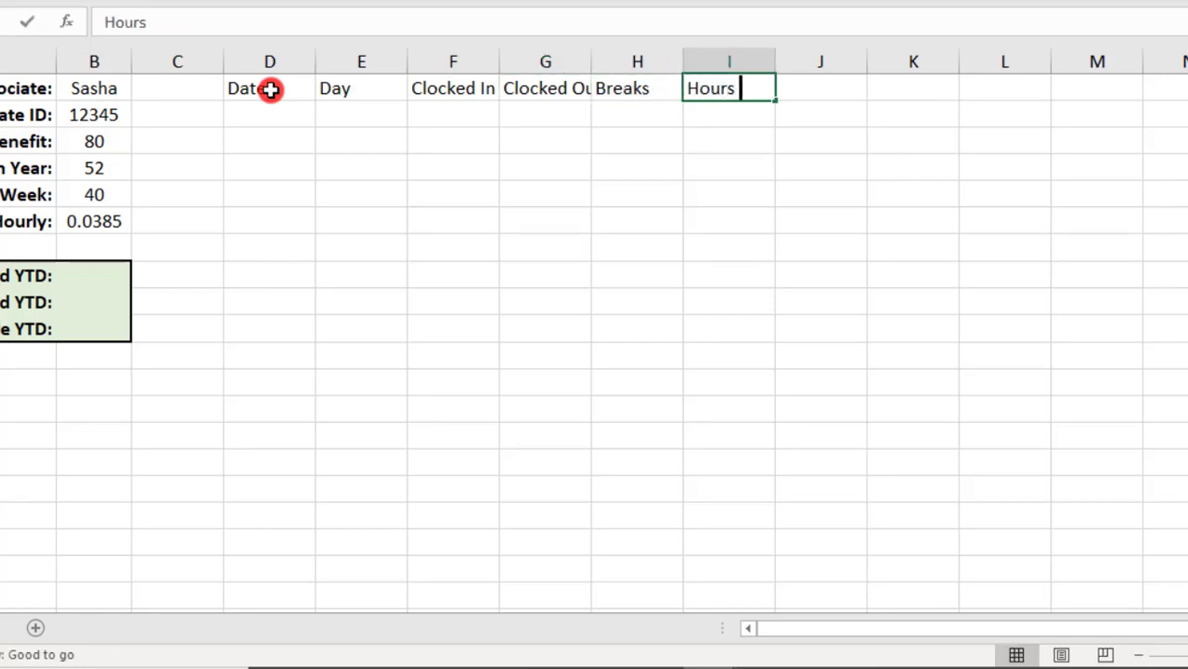
type("Worked")
key("Tab")
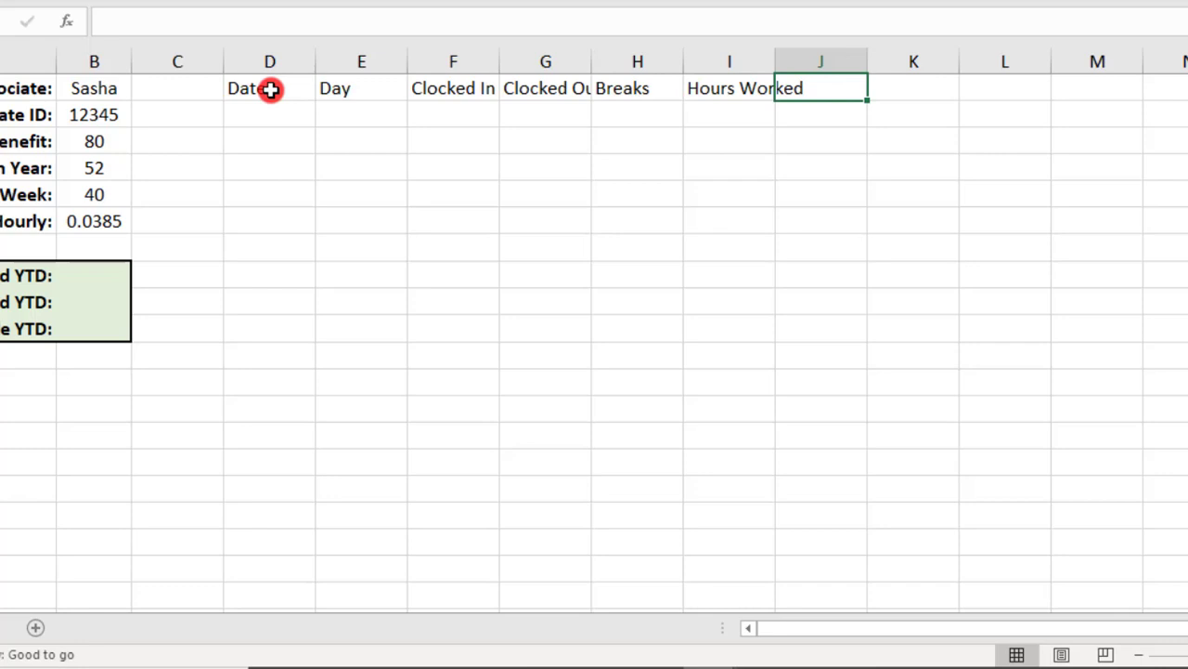
type("PTO EArn")
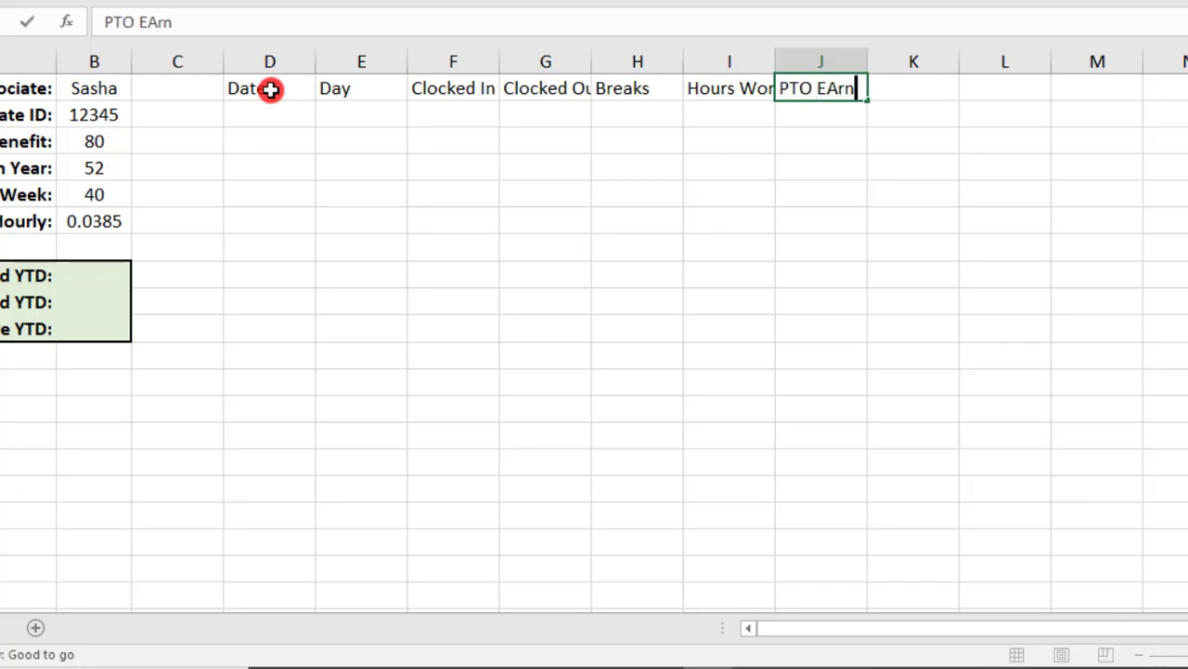
type("ed")
key("Tab")
type("PT")
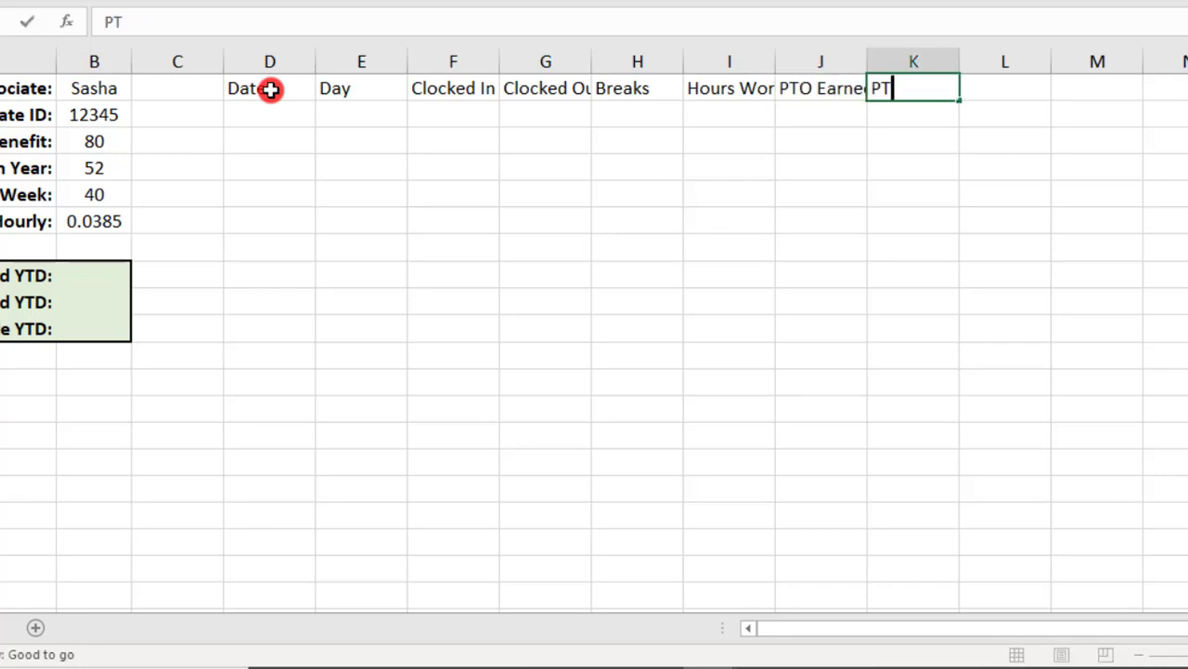
type("O Used")
key("Tab")
type("P")
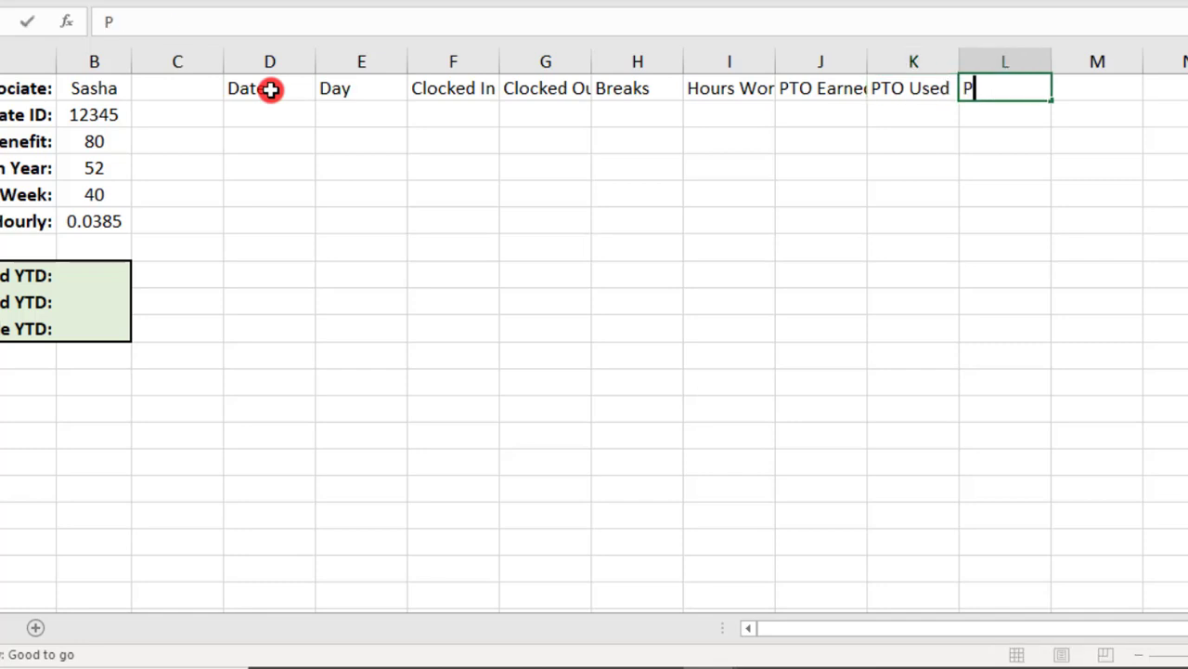
type("TO Remain")
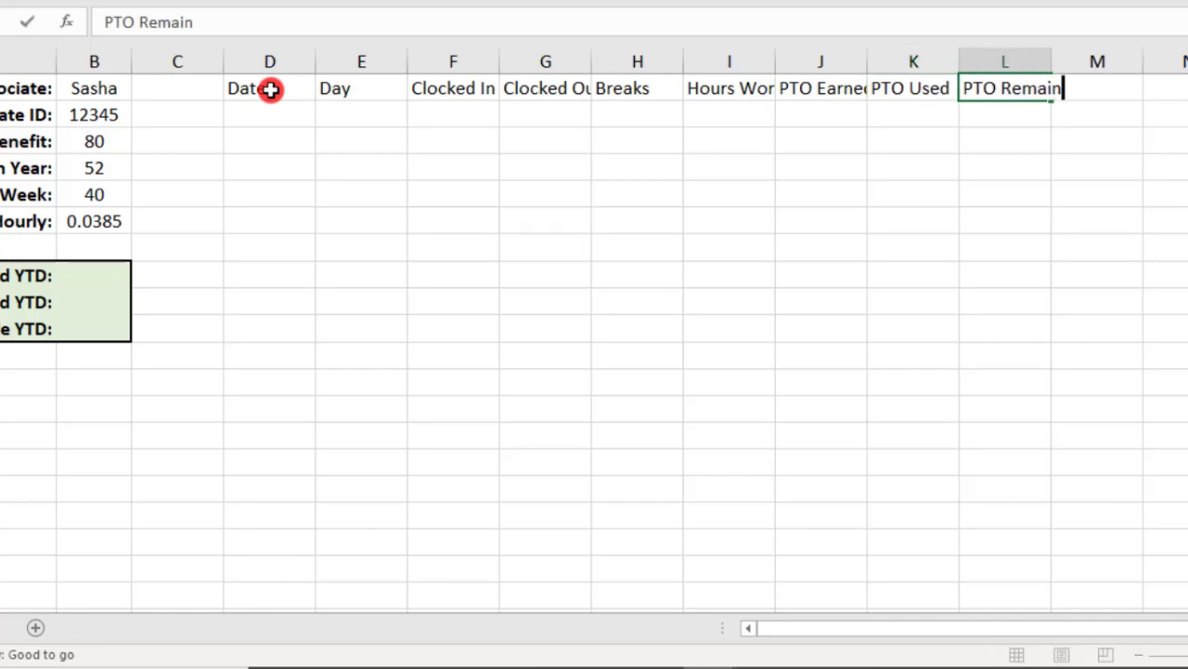
type("ing")
key("Return")
Autofit columns D through L and make the row 1 headers bold.
left_click_drag(279, 61, 1059, 45)
double_click(1052, 56)
left_click_drag(258, 89, 973, 88)
key("ctrl+b")
left_click(246, 109)
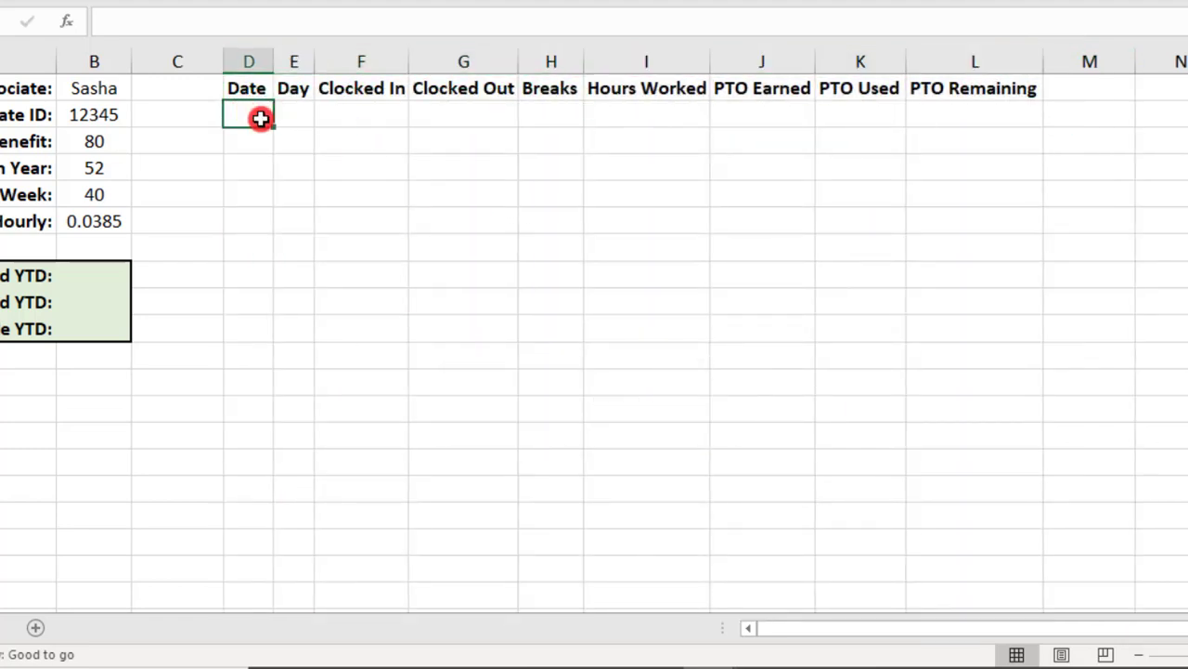
Enter 12-30-2019 in D2 and make E2 mirror it with =D2.
type("1")
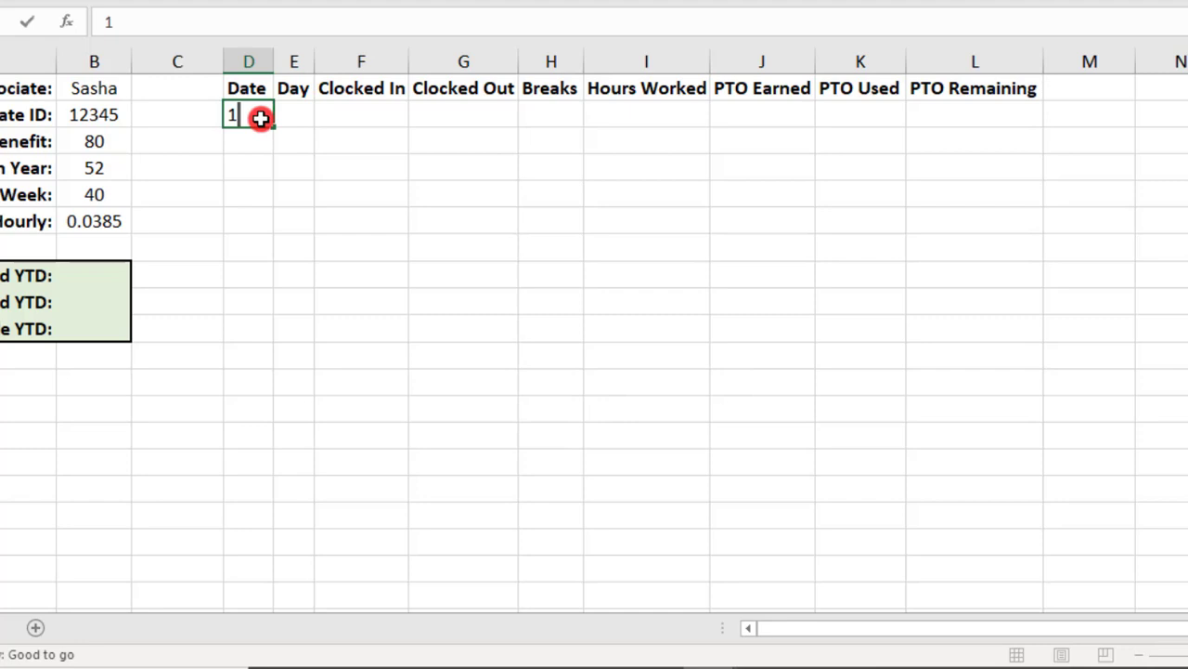
type("2-30-2019")
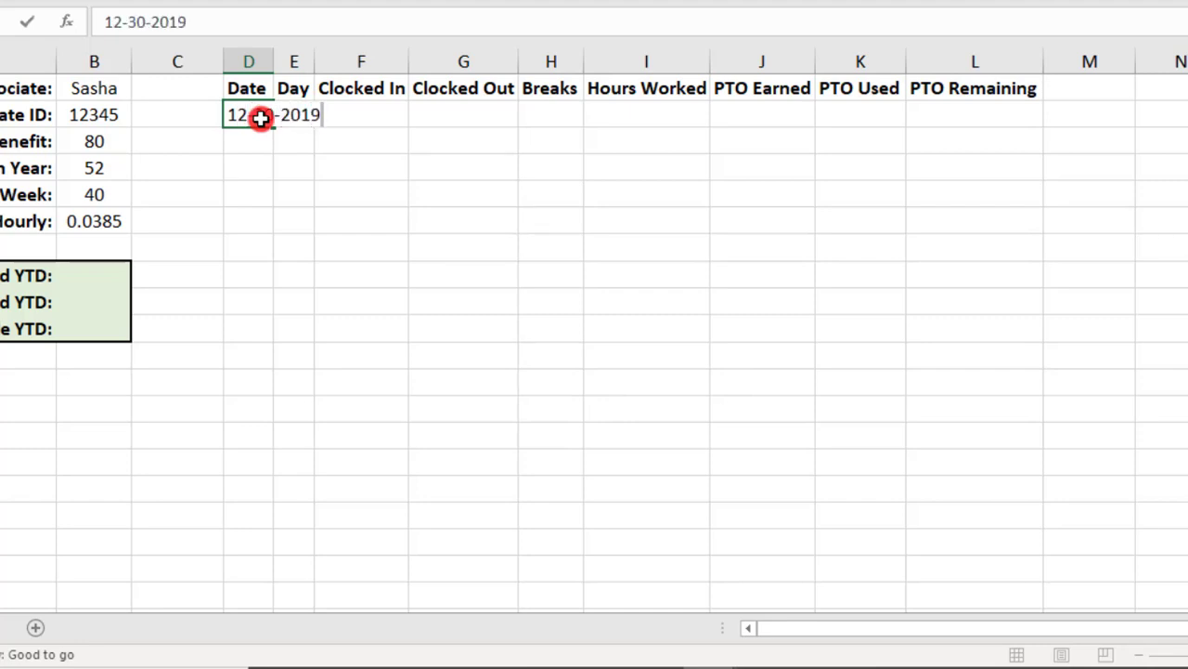
key("Tab")
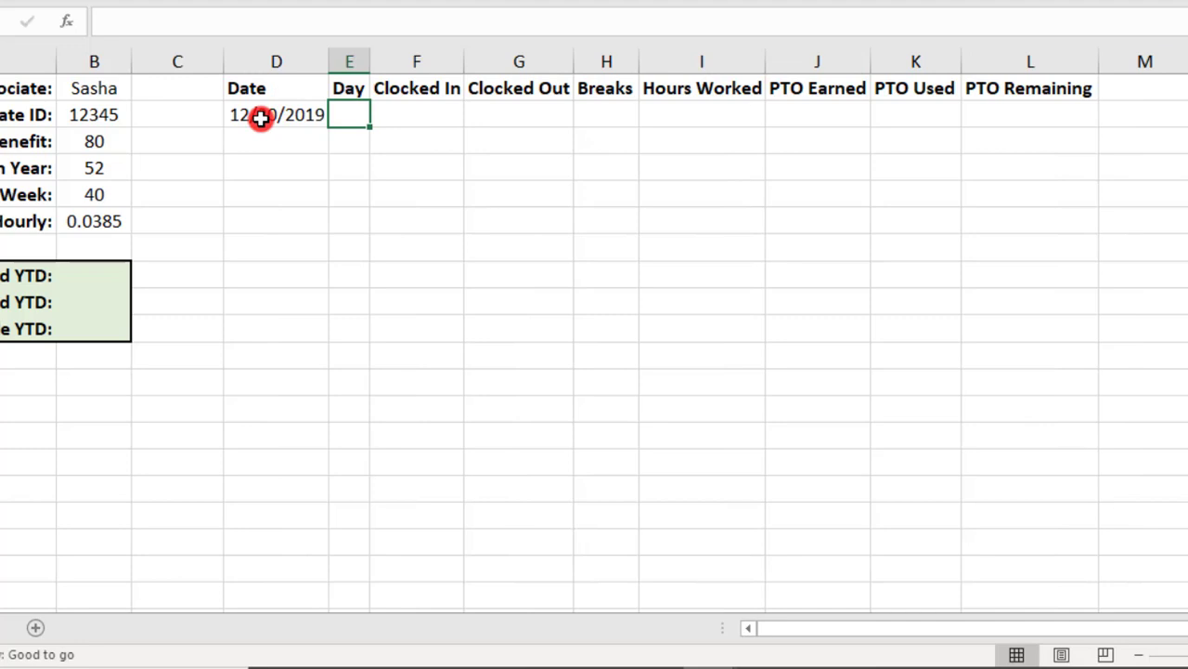
type("=")
left_click(261, 118)
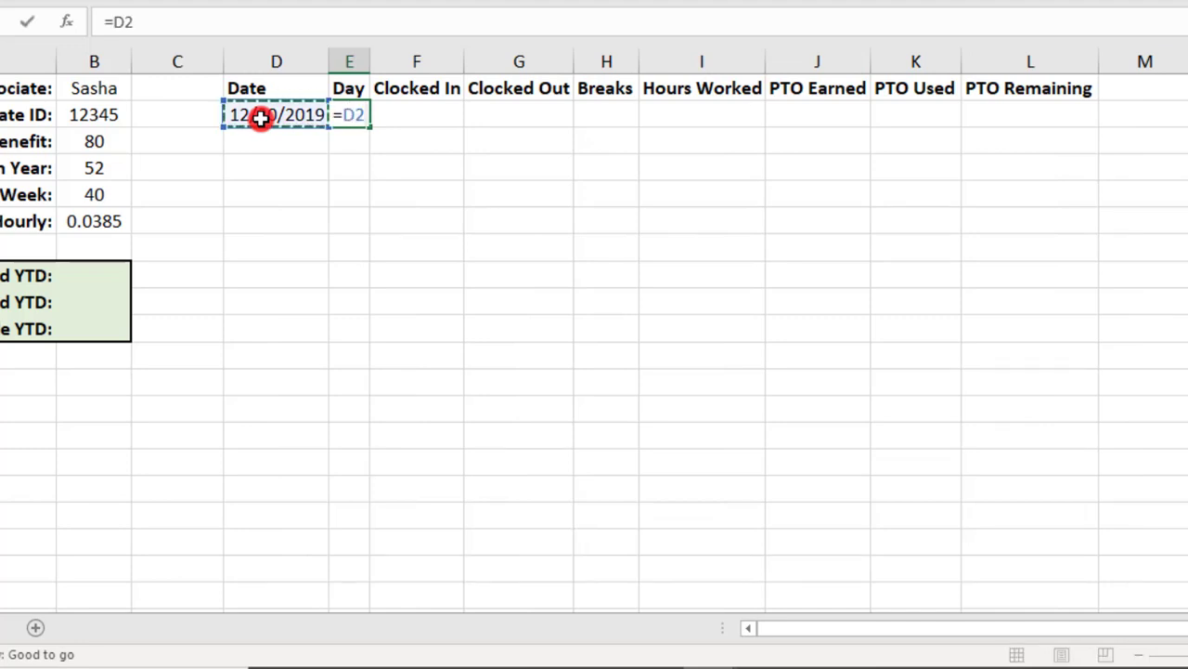
key("Return")
left_click(369, 108)
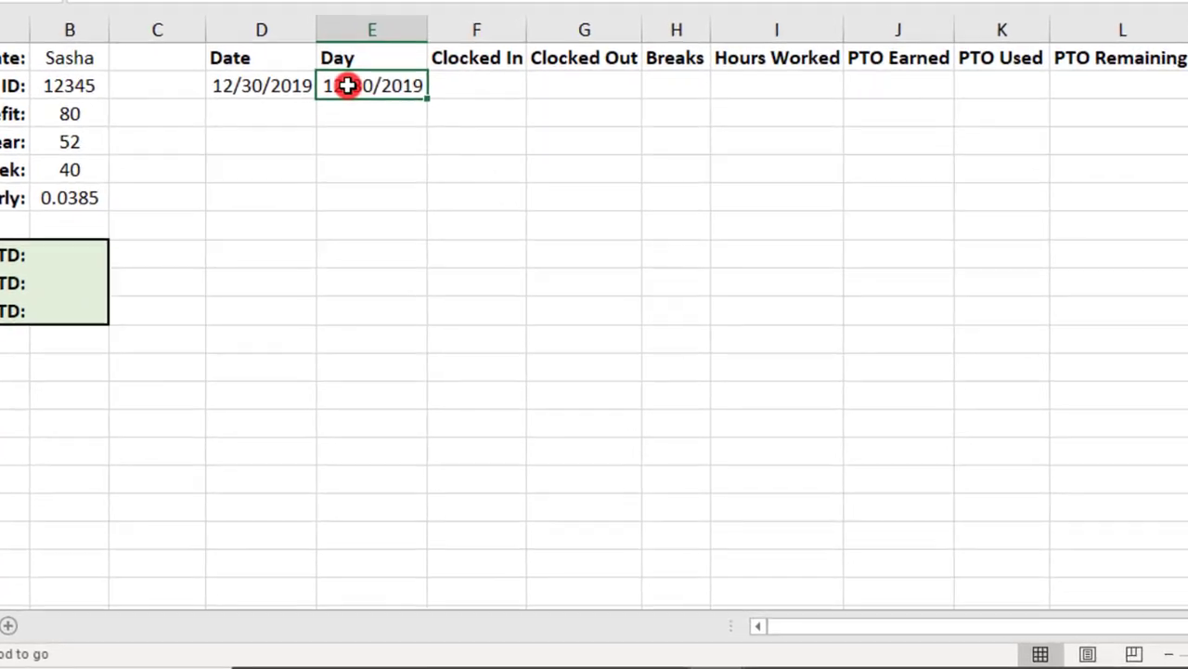
Give E2 the custom number format dddd so it displays Monday.
right_click(369, 110)
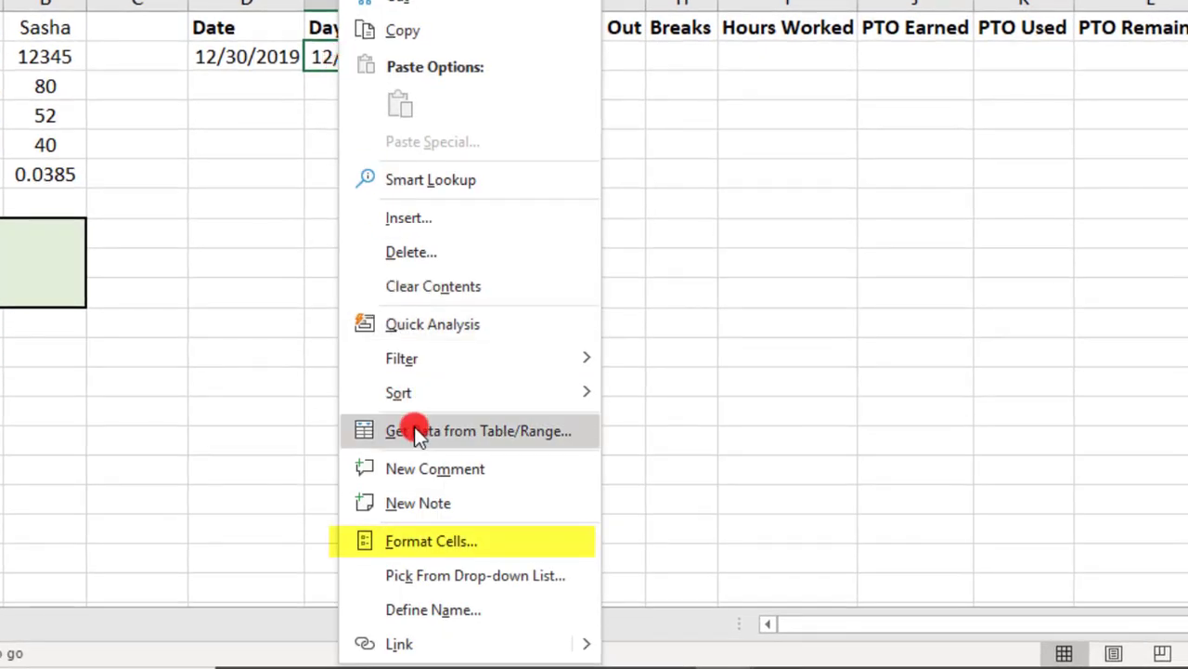
left_click(422, 539)
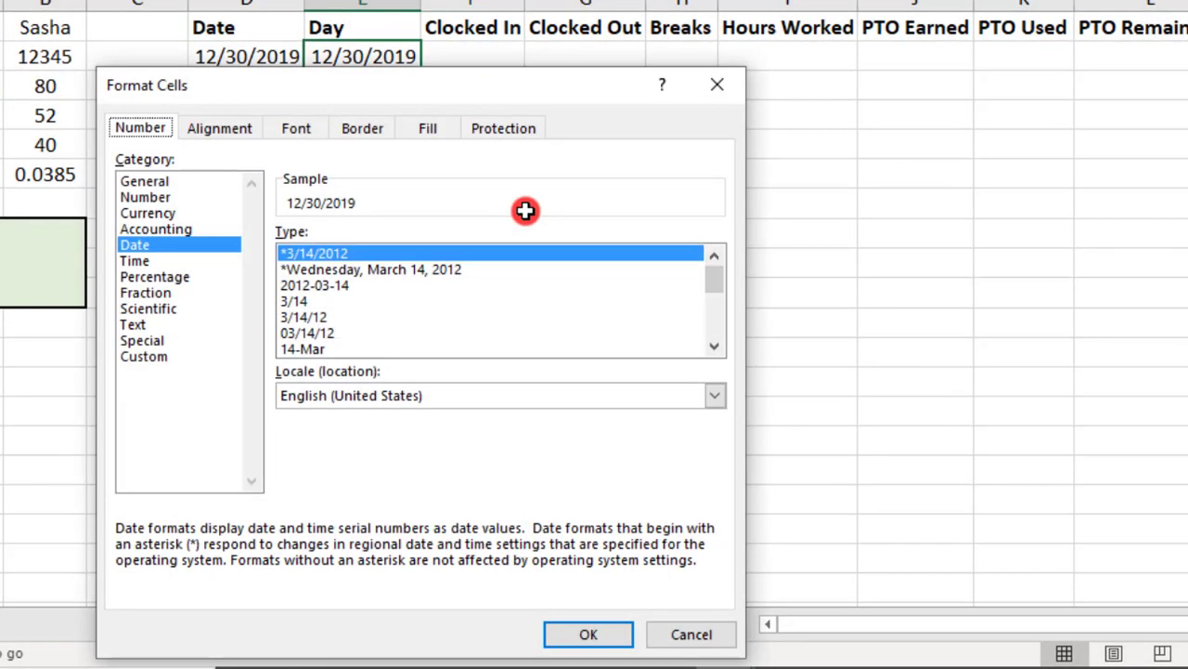
left_click(190, 357)
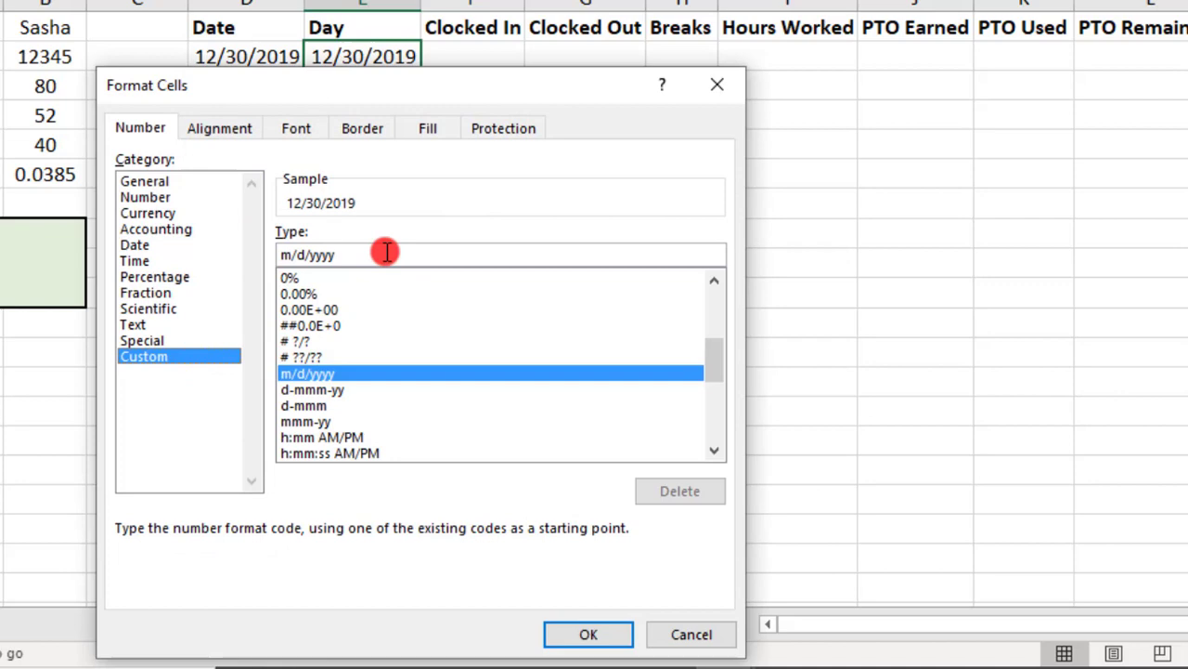
left_click_drag(386, 252, 114, 254)
type("dddd")
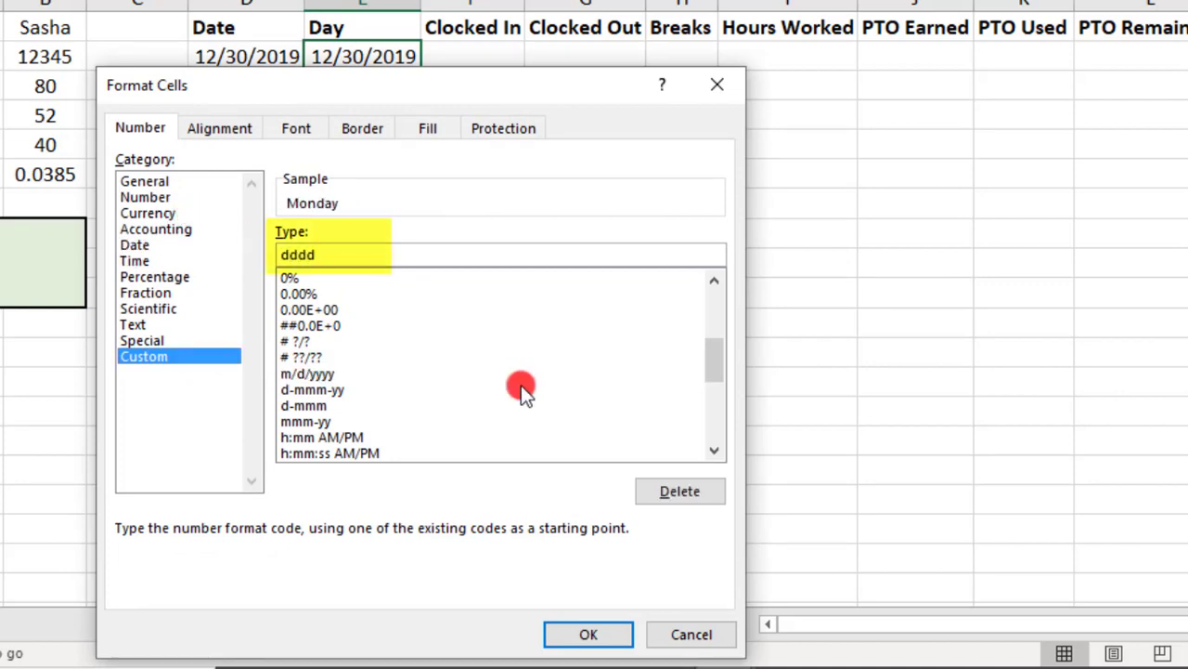
left_click(605, 631)
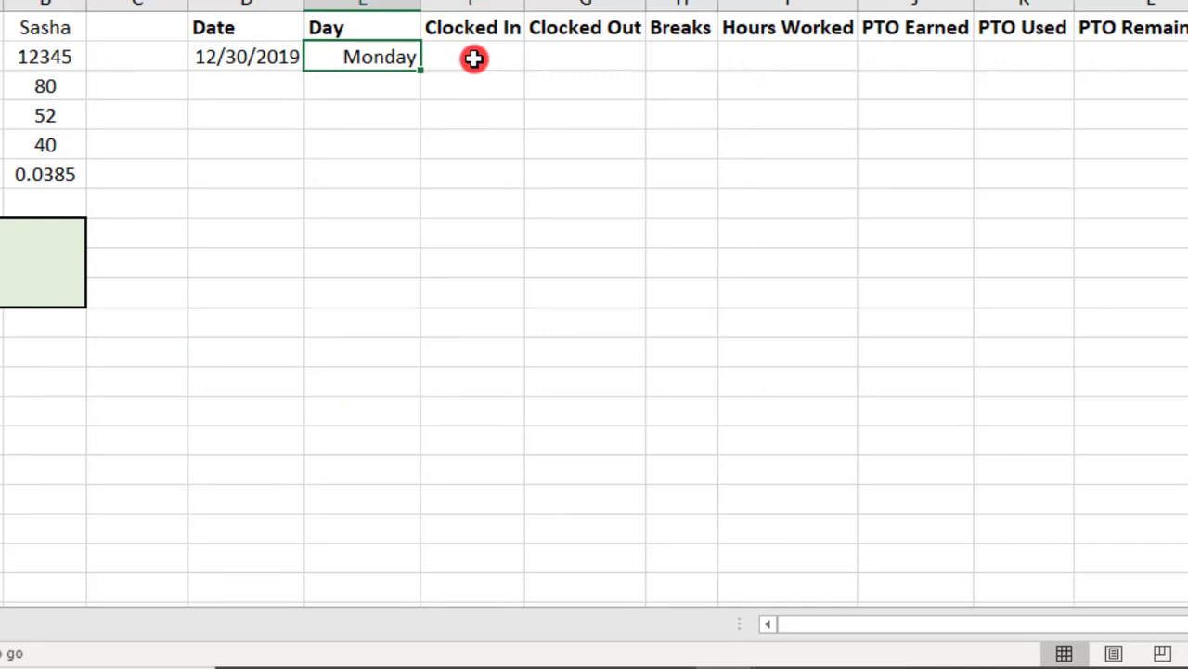
Format F2:G2 with the 1:30 PM time format.
left_click(473, 59)
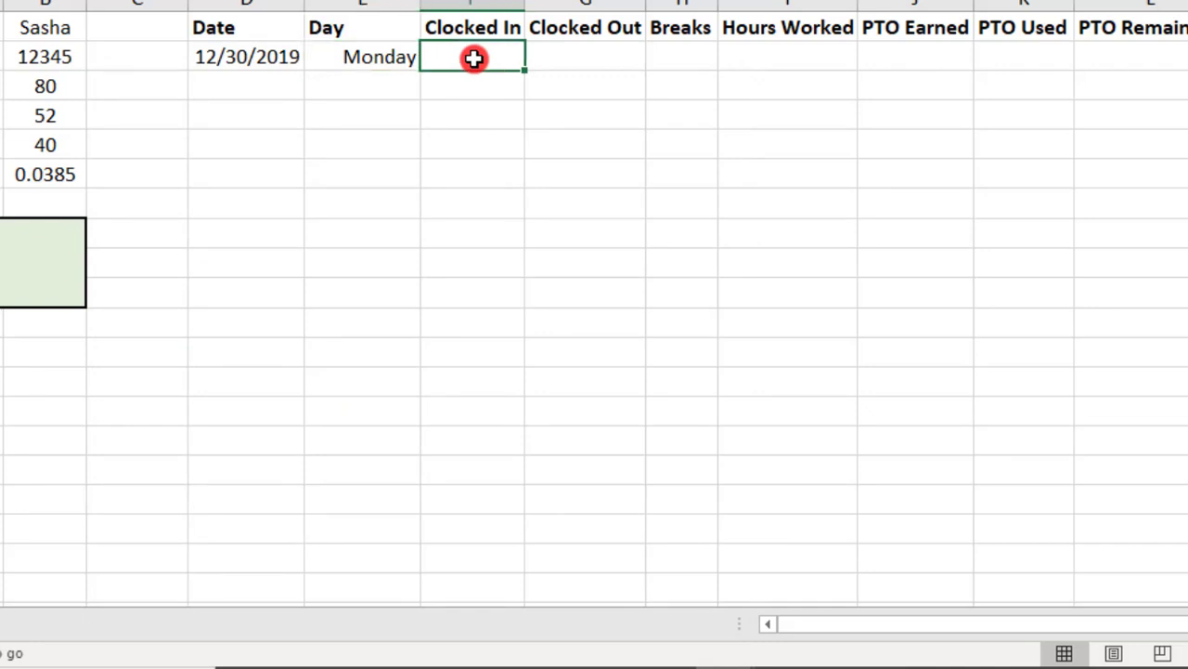
key("shift+Right")
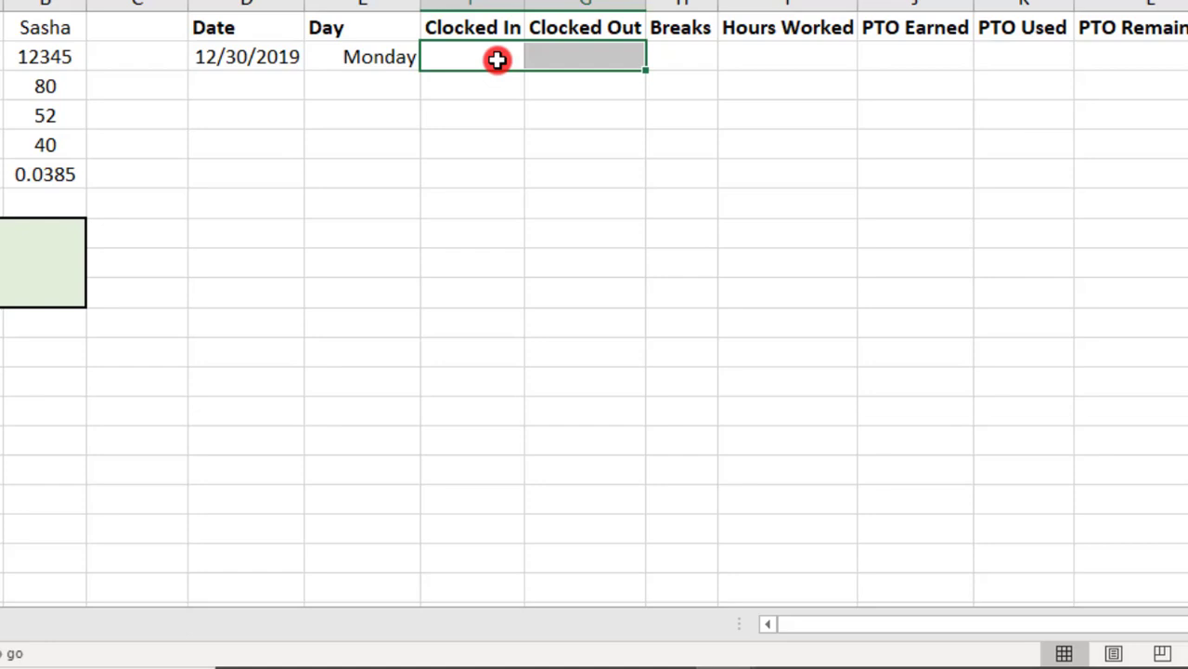
right_click(498, 60)
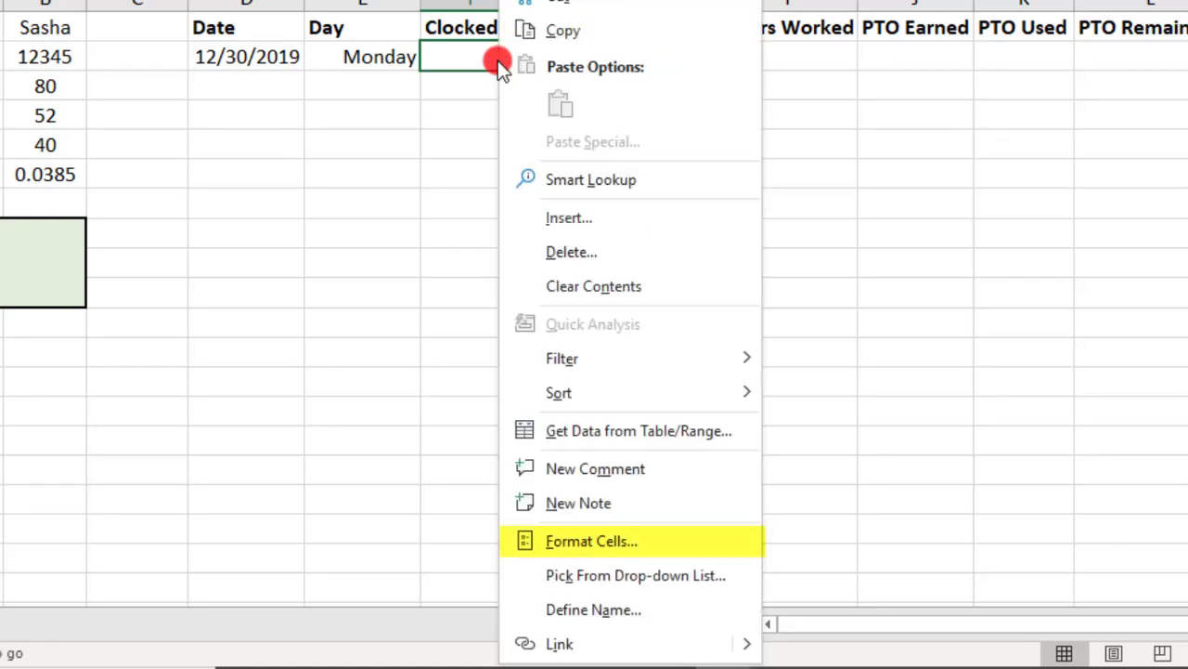
left_click(576, 541)
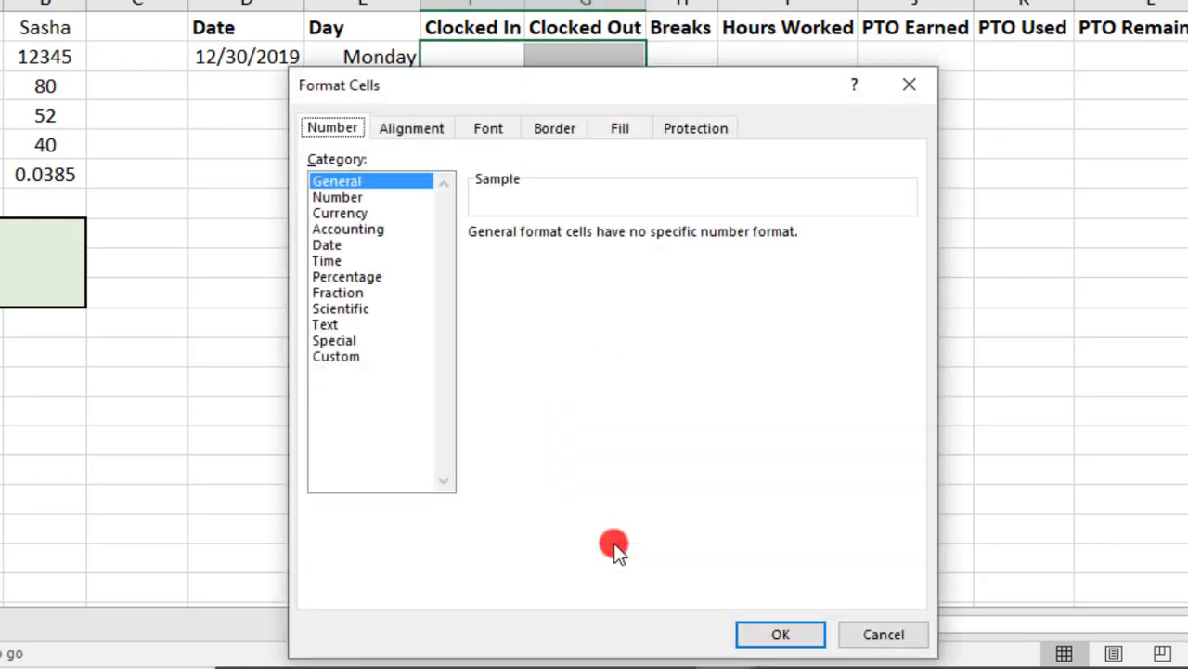
left_click(339, 261)
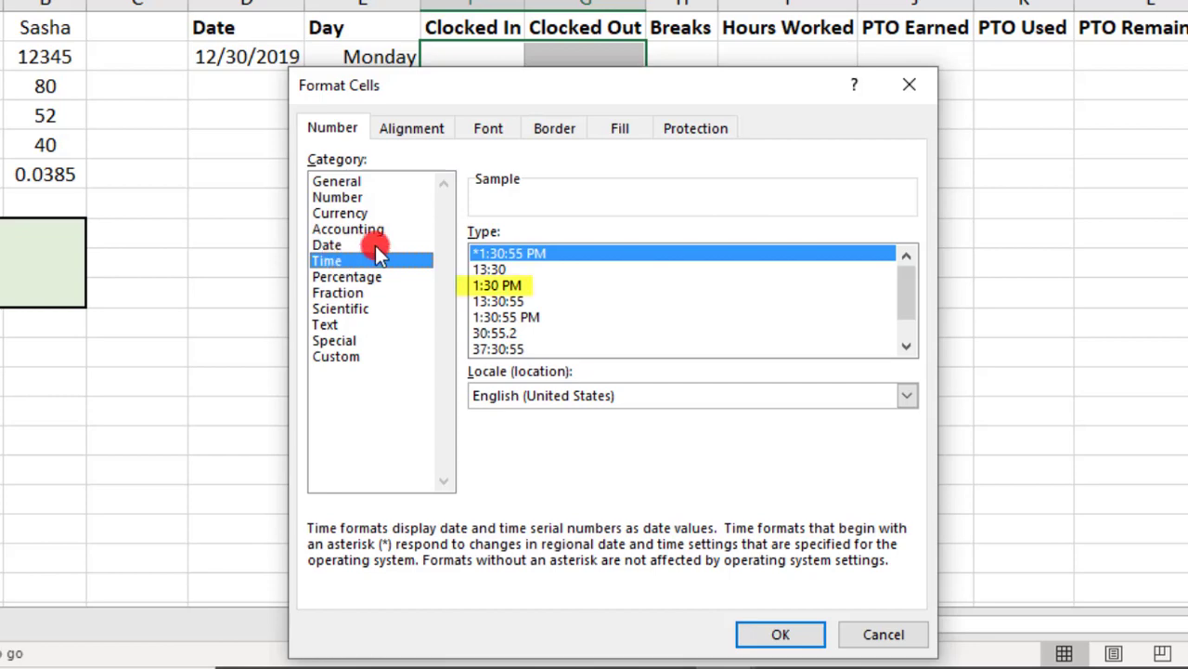
left_click(518, 285)
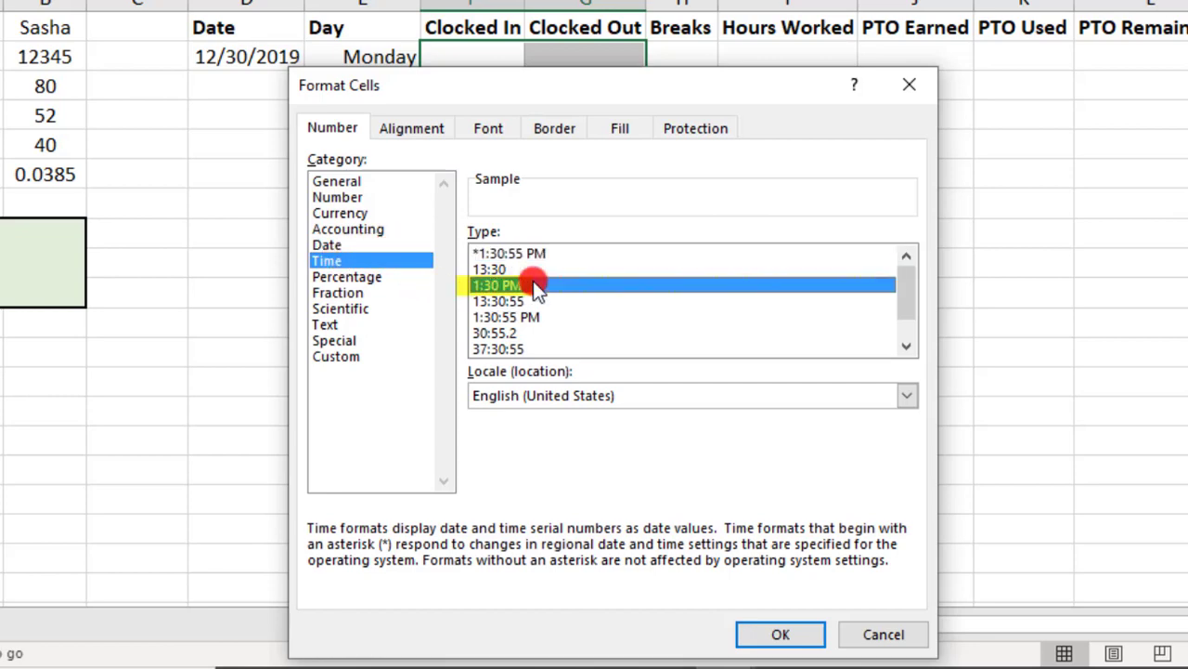
left_click(781, 634)
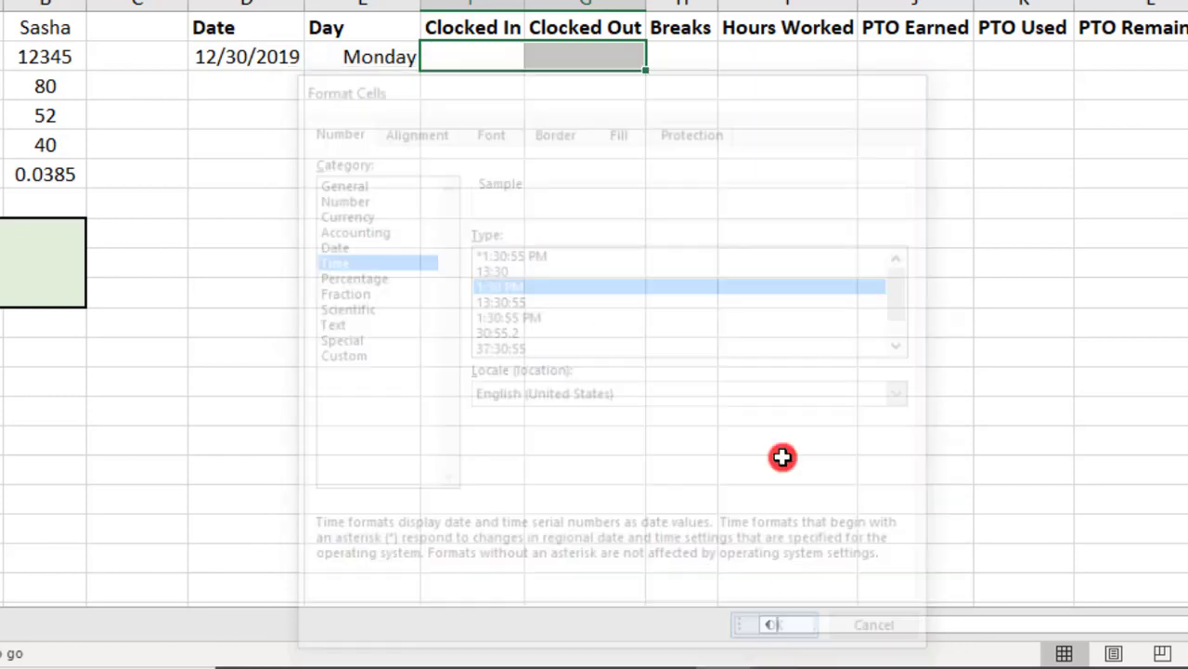
Enter 8:00 AM as Clocked In and 6 PM as Clocked Out.
left_click(467, 53)
type("8:00 AM")
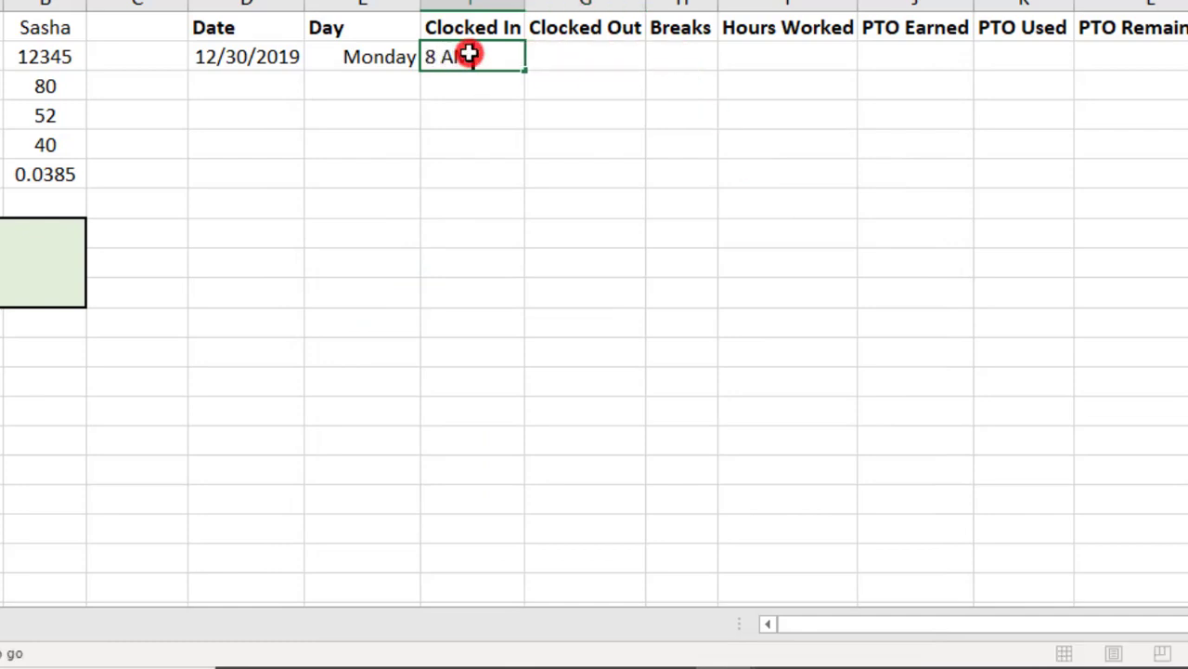
key("Tab")
type("6 PM")
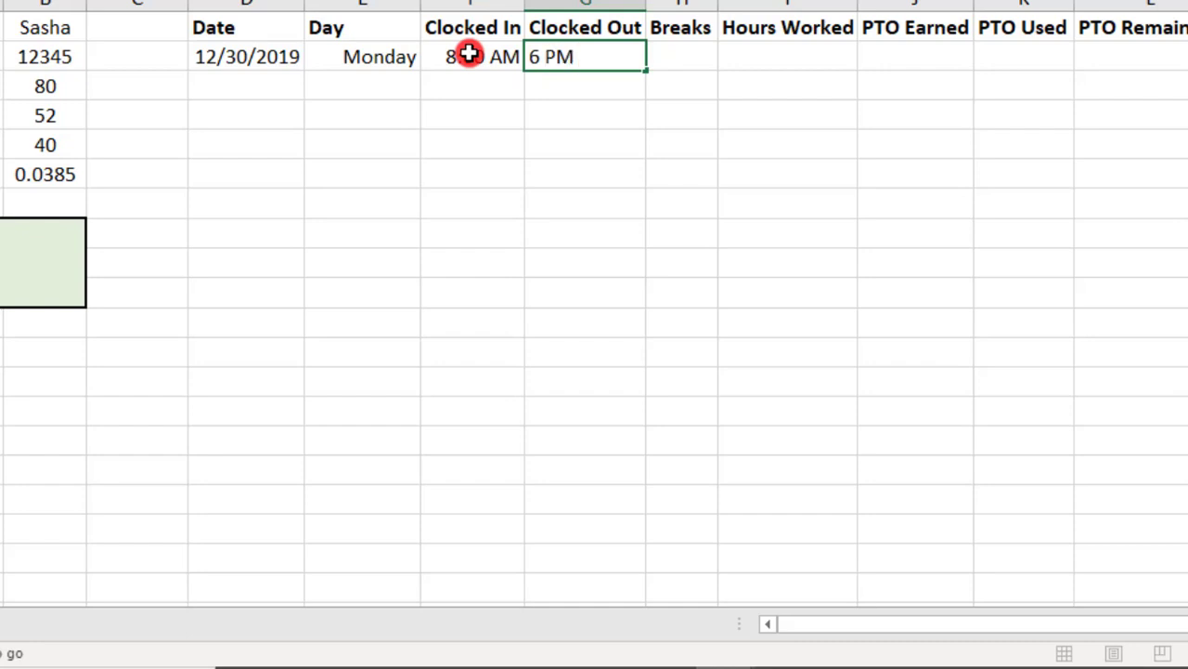
key("Tab")
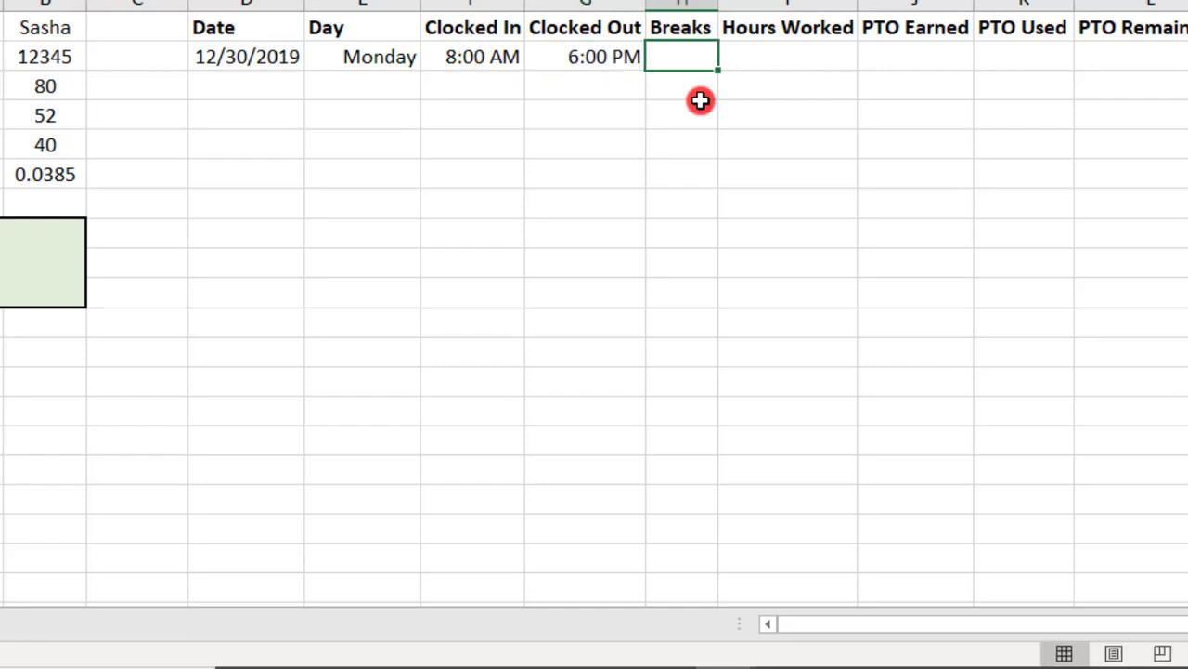
Format H2 with the 13:30 time style and enter a 1:00 break.
right_click(671, 56)
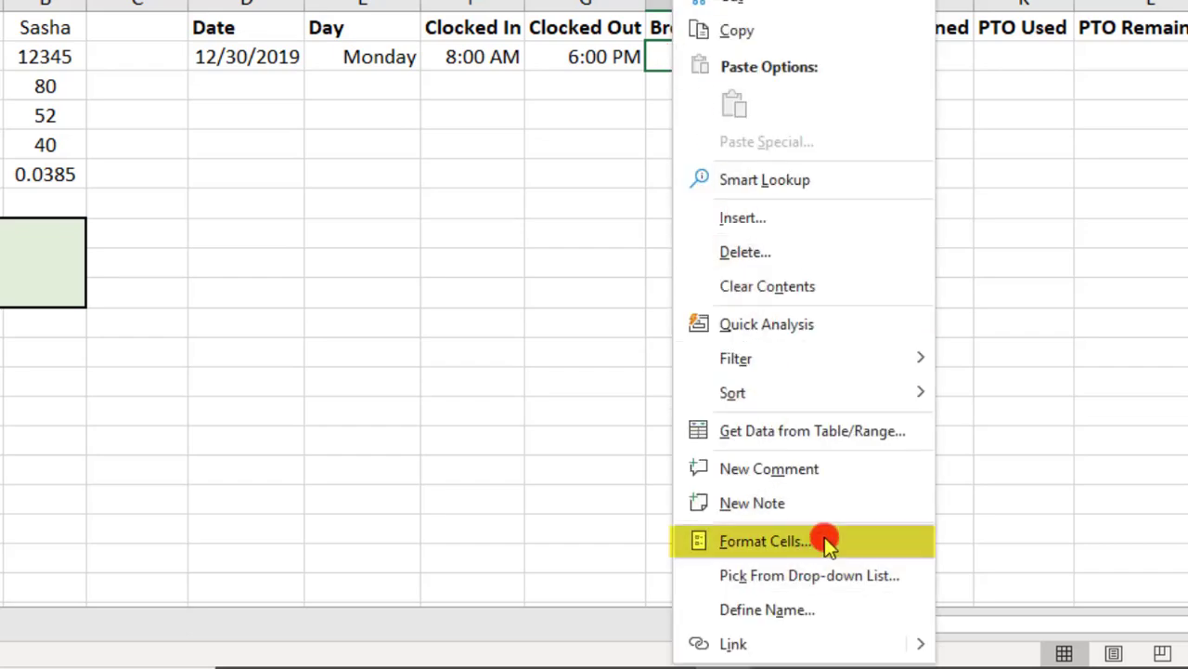
left_click(764, 540)
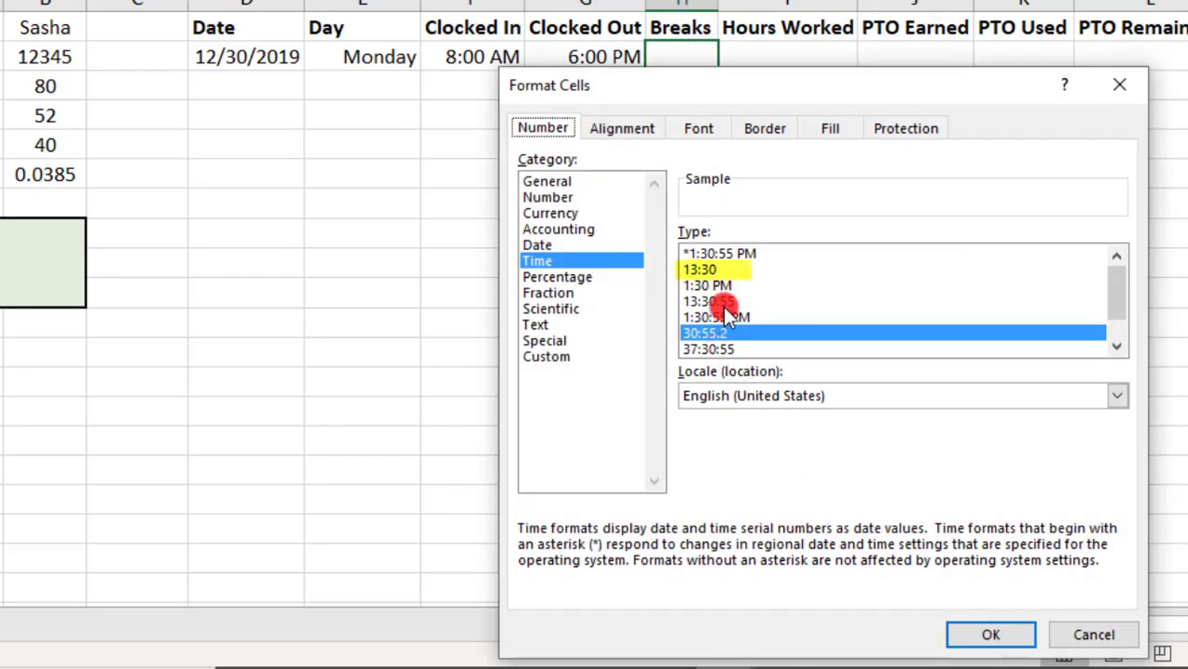
left_click(717, 269)
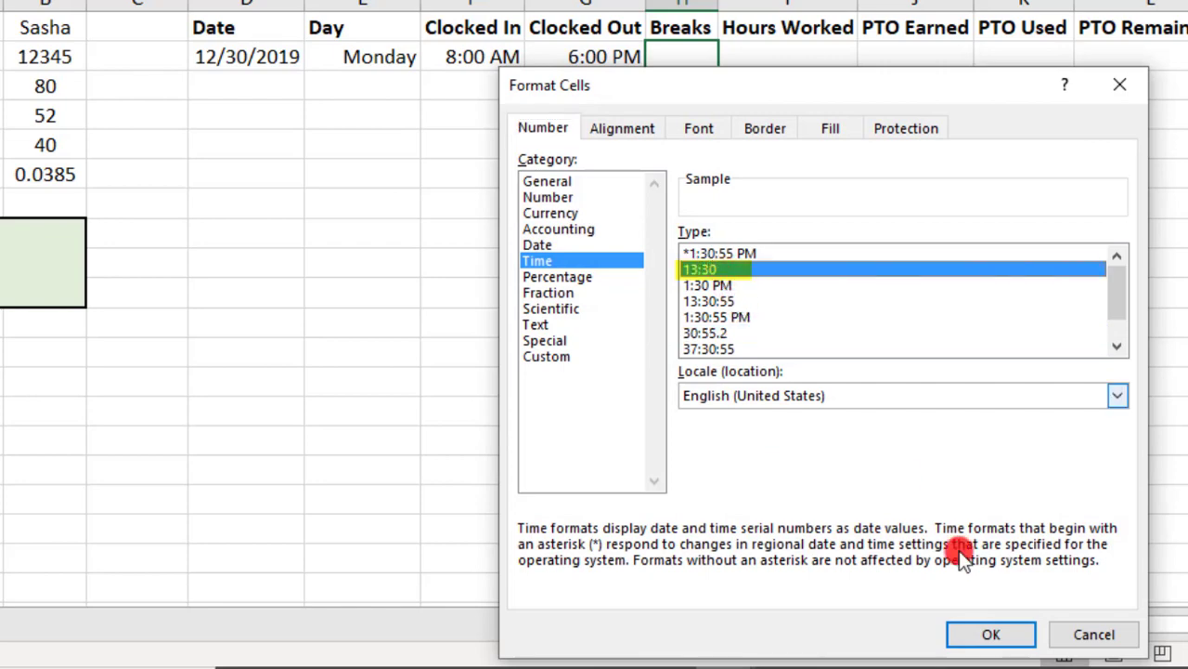
left_click(969, 632)
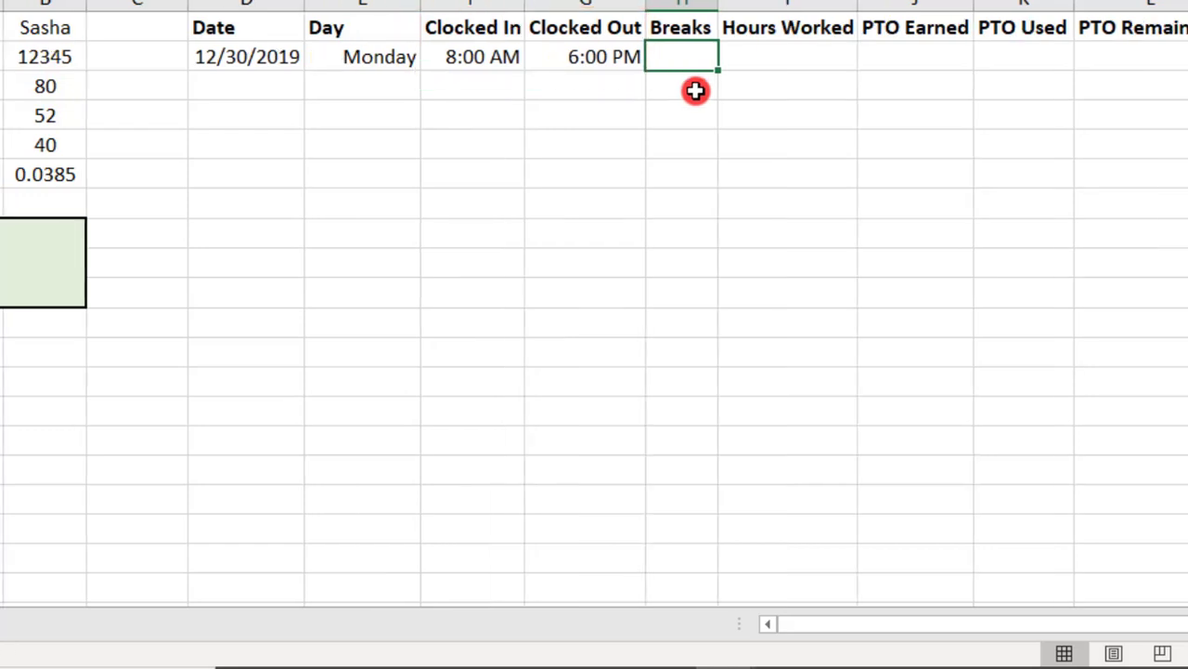
type("1:00")
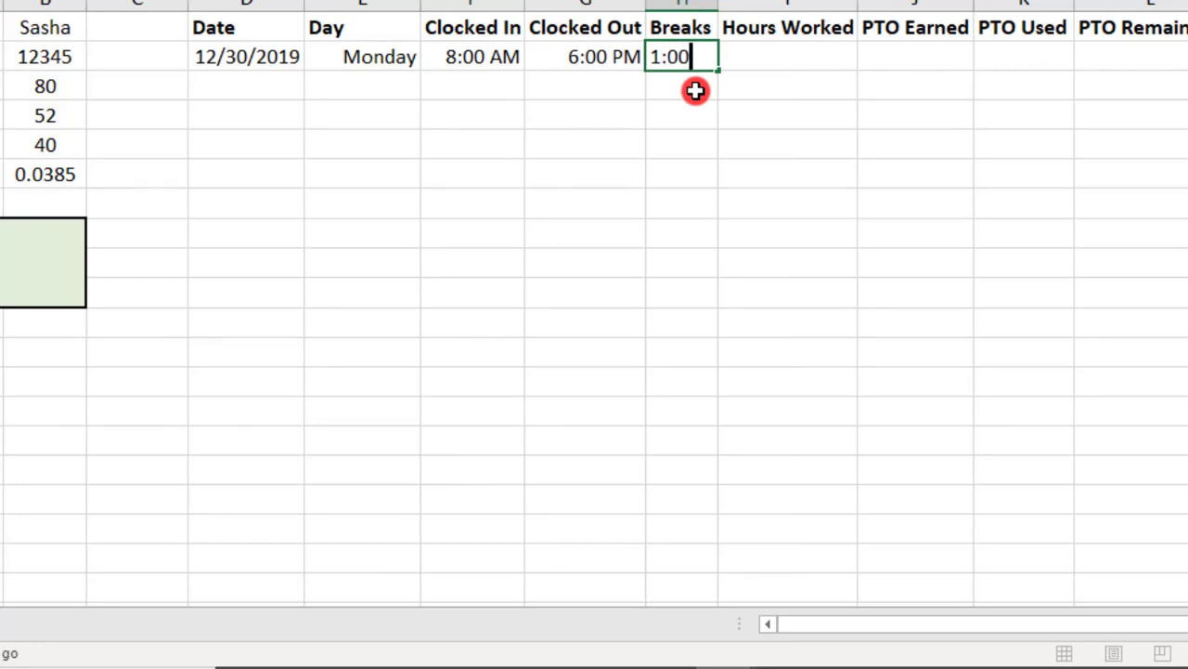
key("Return")
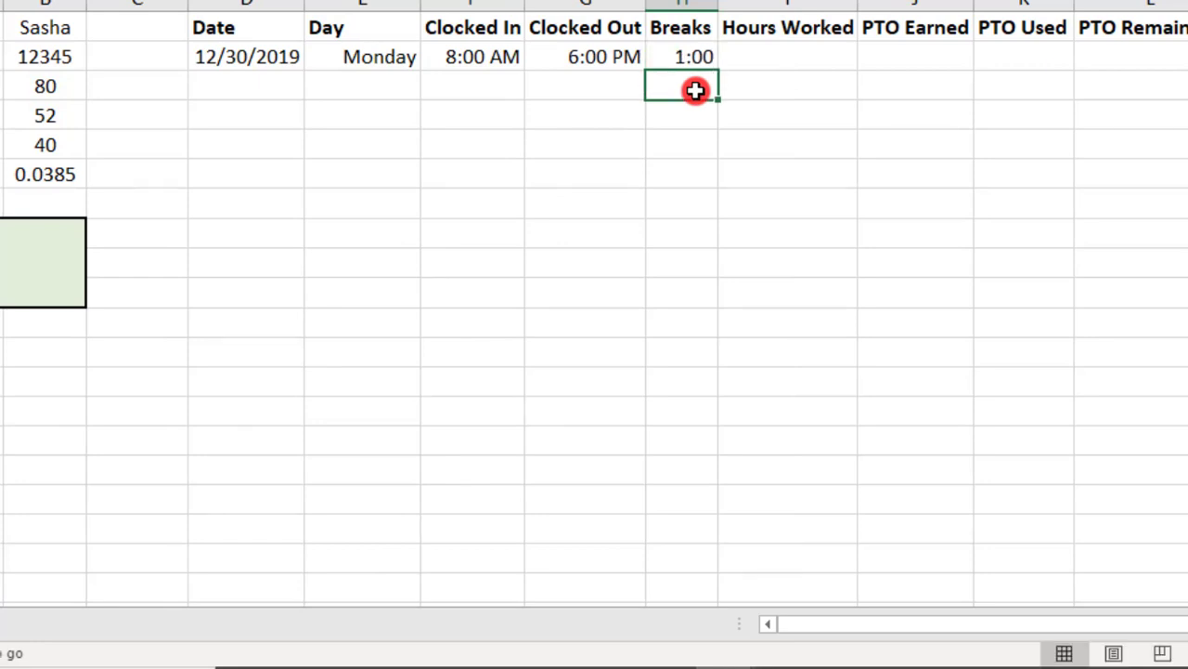
Enter =(G2-F2-H2) in I2 to compute Monday's hours worked.
key("Up")
key("Right")
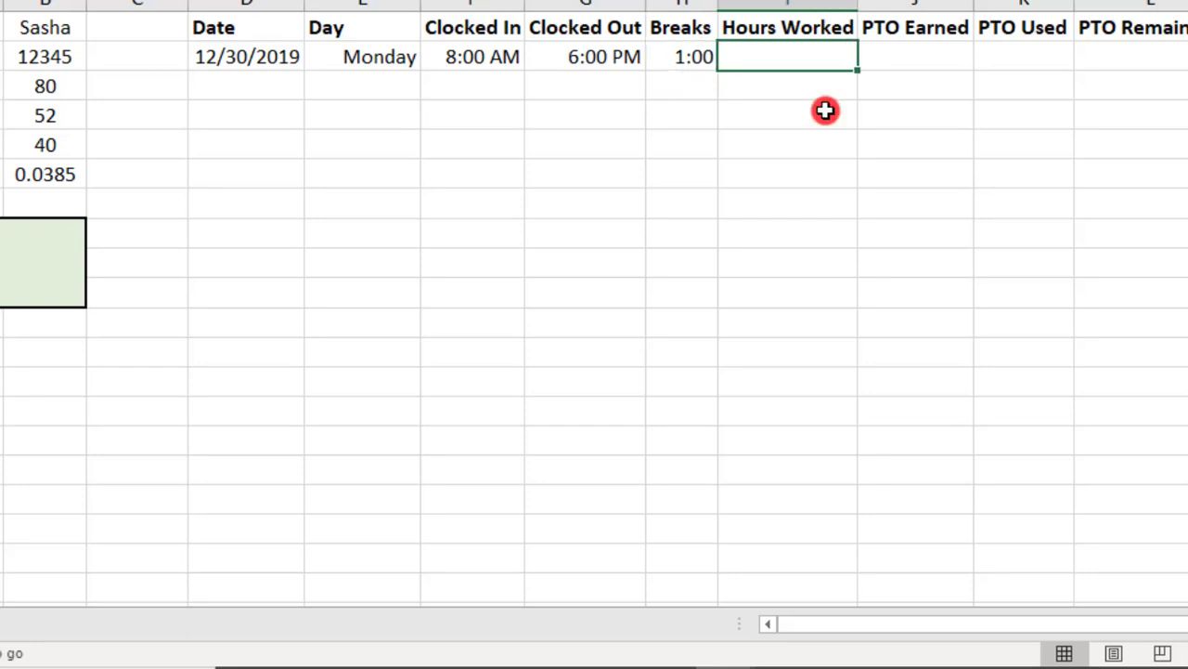
type("=")
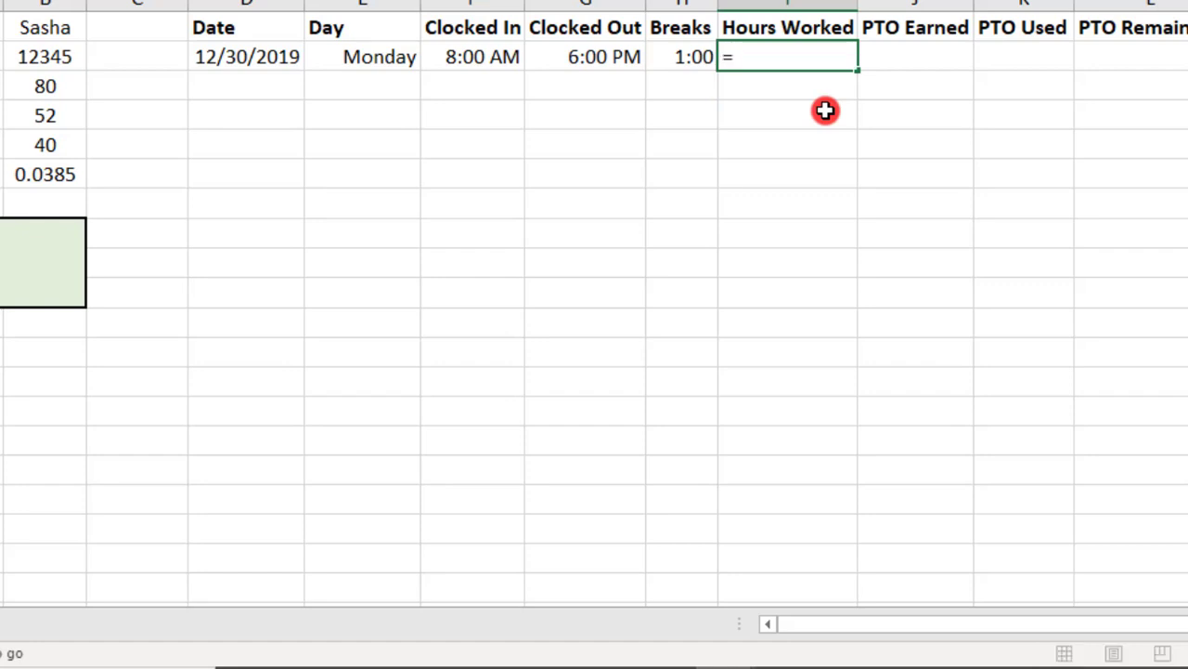
type("(")
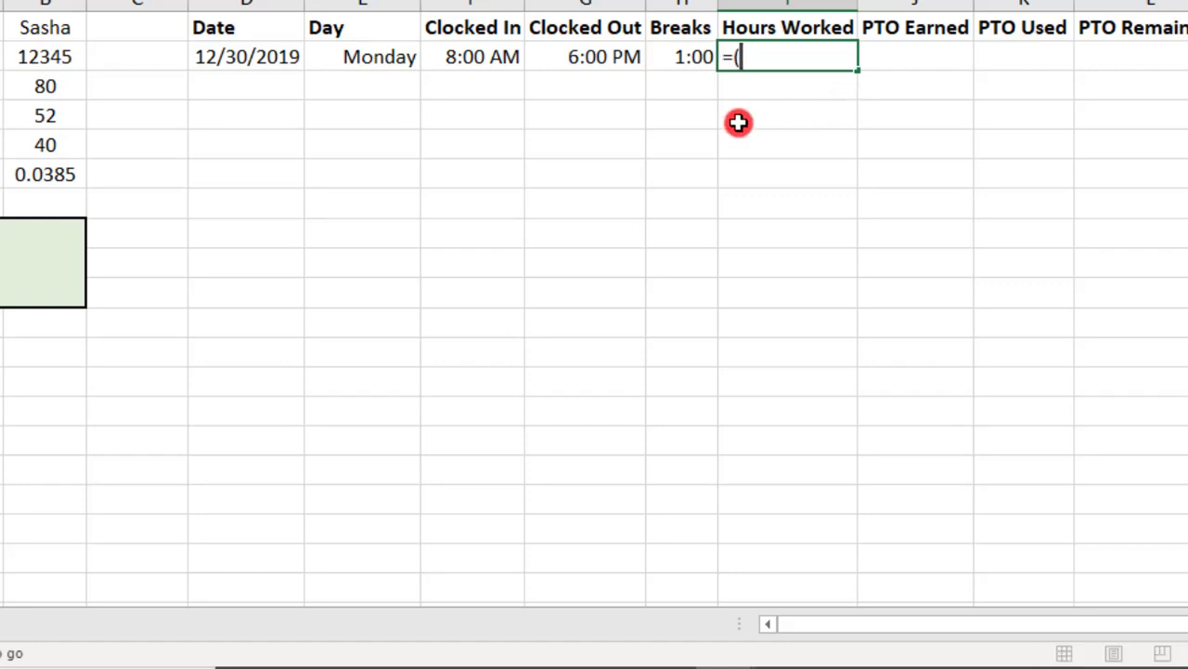
left_click(578, 57)
type("-")
left_click(493, 58)
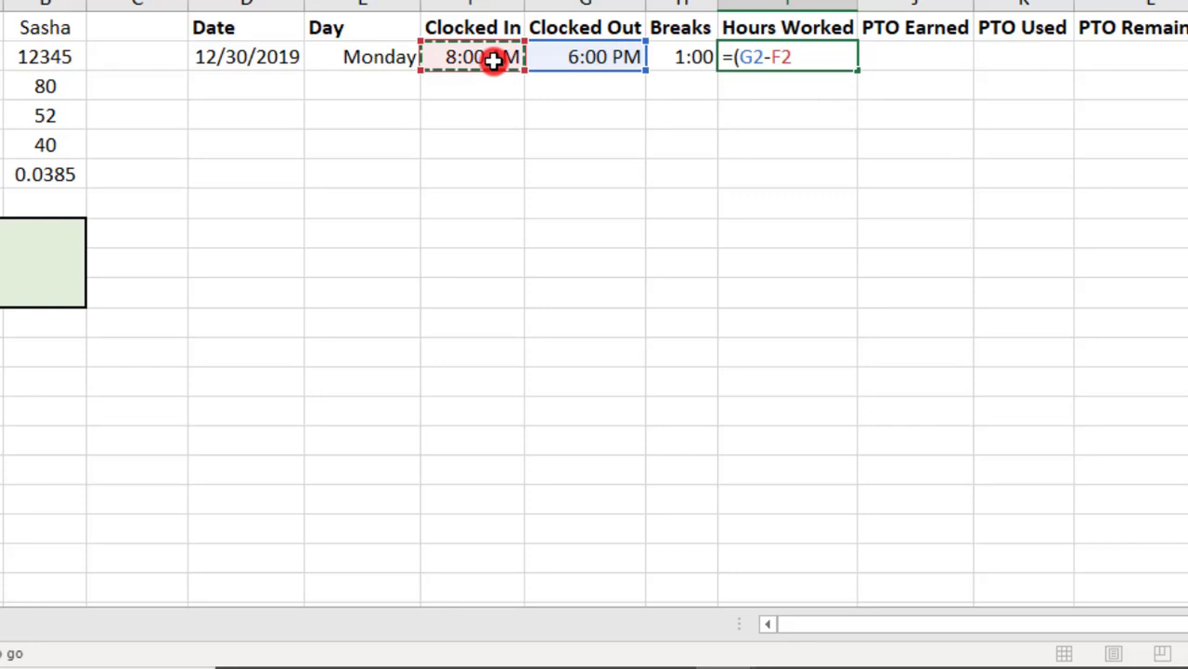
type("-")
left_click(697, 56)
type(")*24")
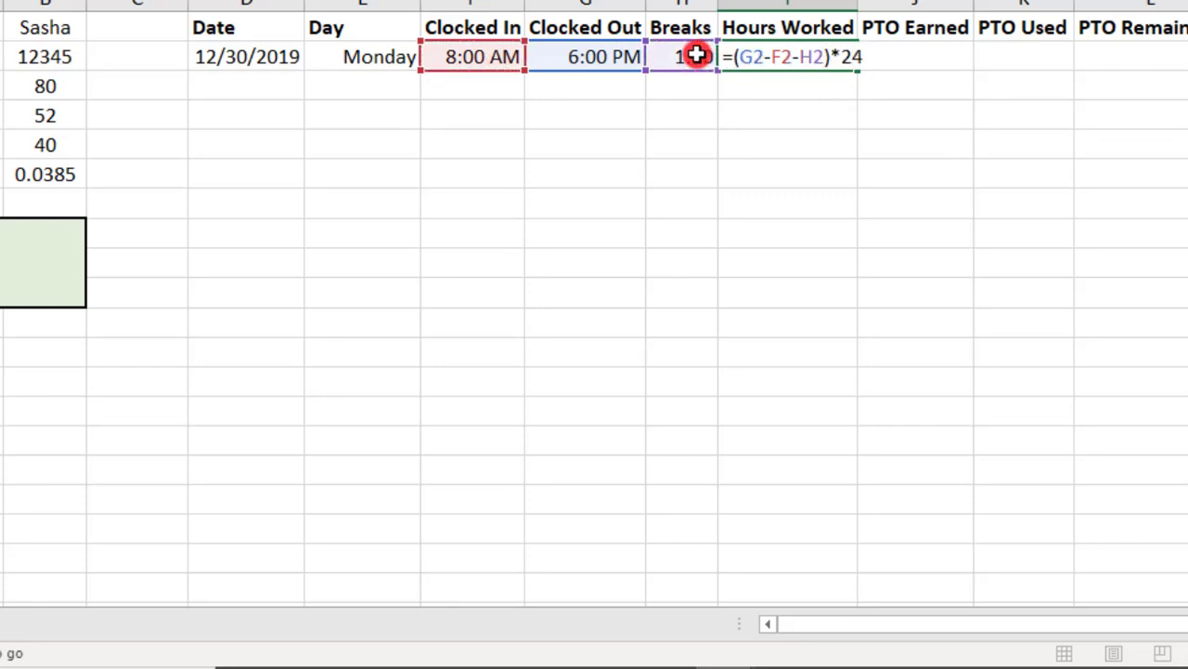
key("Return")
Format I2 as a Number with thousands separator and 0 decimals so it shows 9.
key("Up")
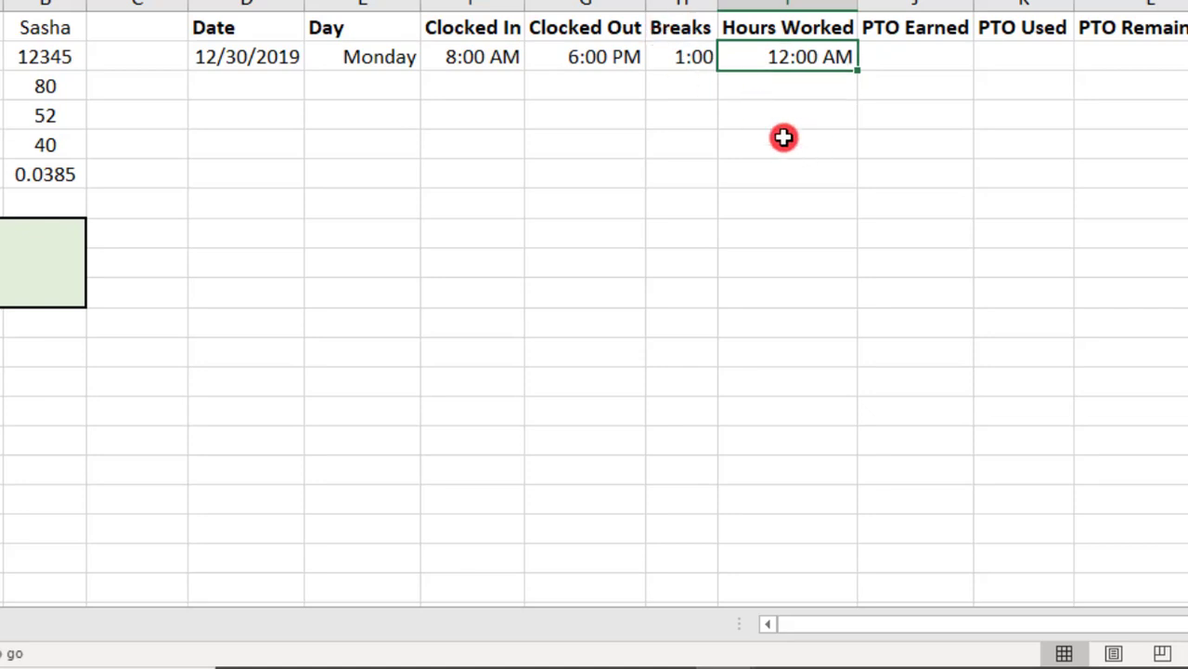
right_click(763, 55)
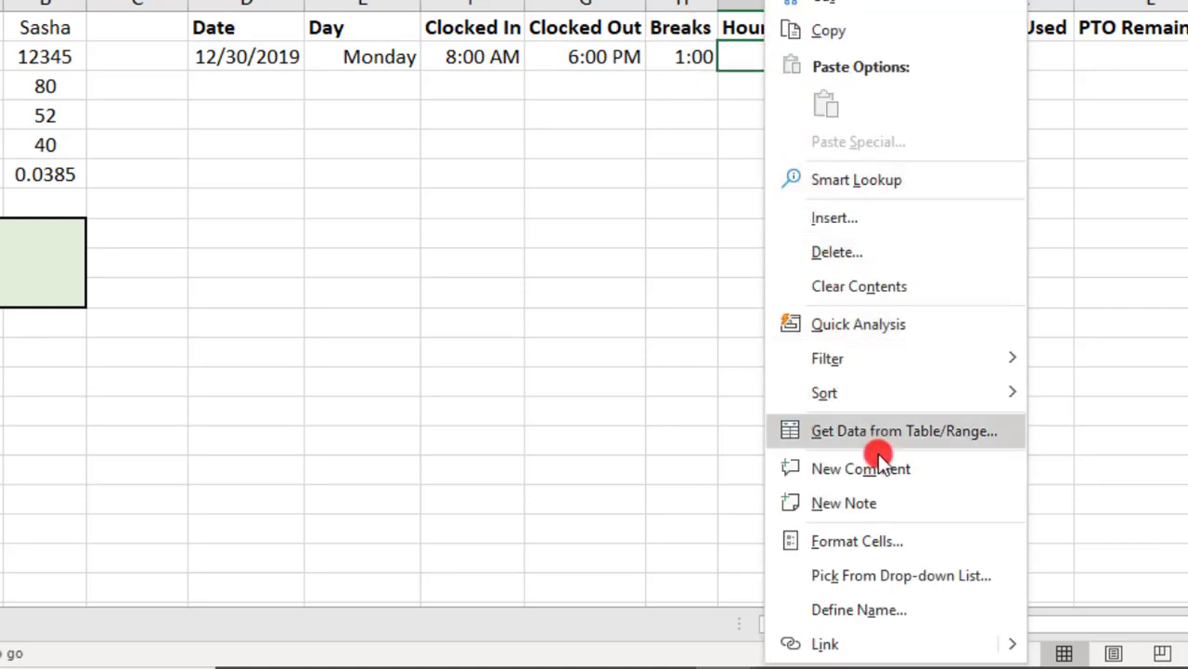
left_click(888, 540)
left_click(644, 197)
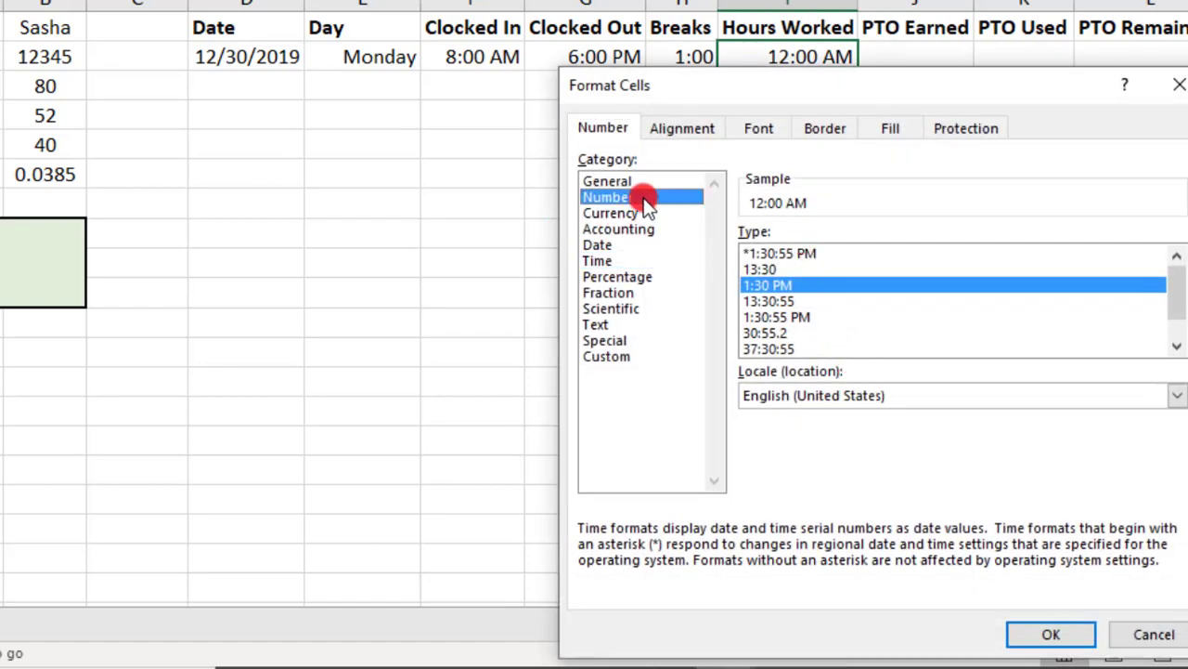
left_click(787, 269)
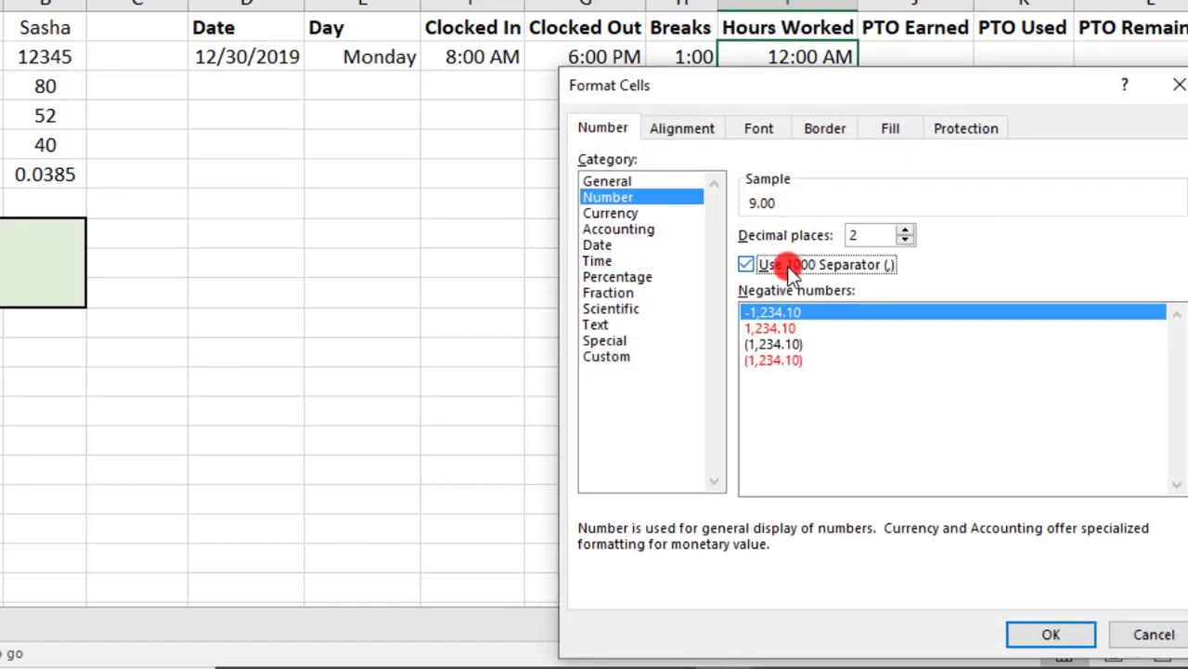
left_click(905, 240)
left_click(905, 240)
left_click(1032, 633)
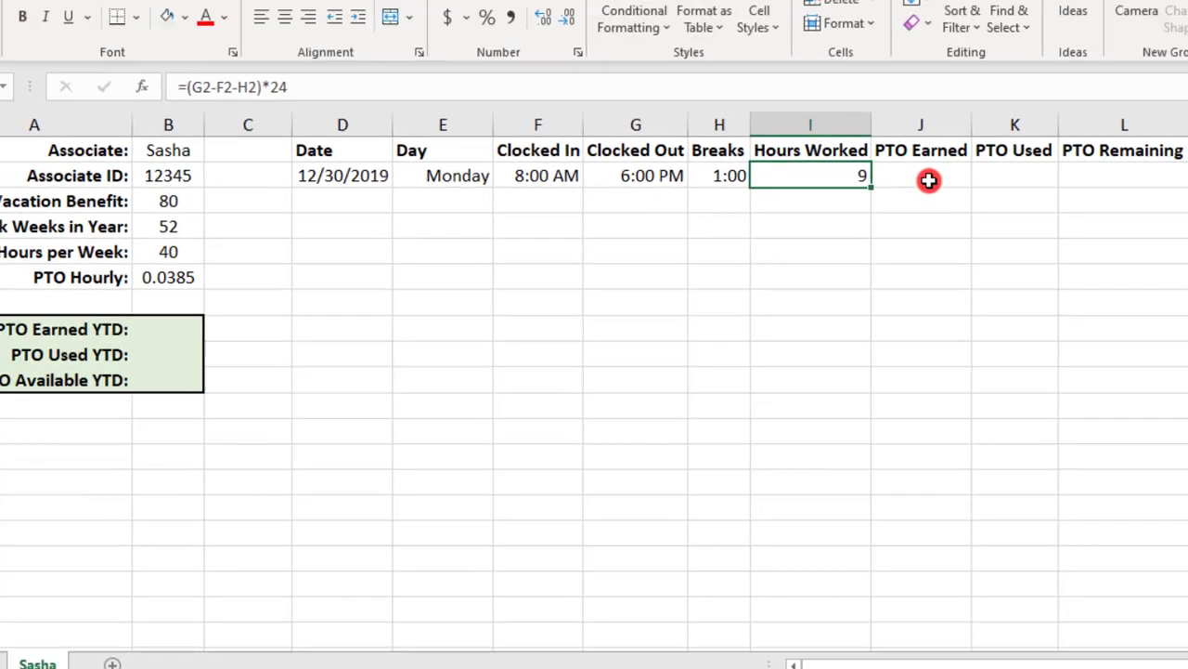
Enter =I2*$B$6 in J2 so Monday's PTO Earned shows 0.3461538.
left_click(929, 181)
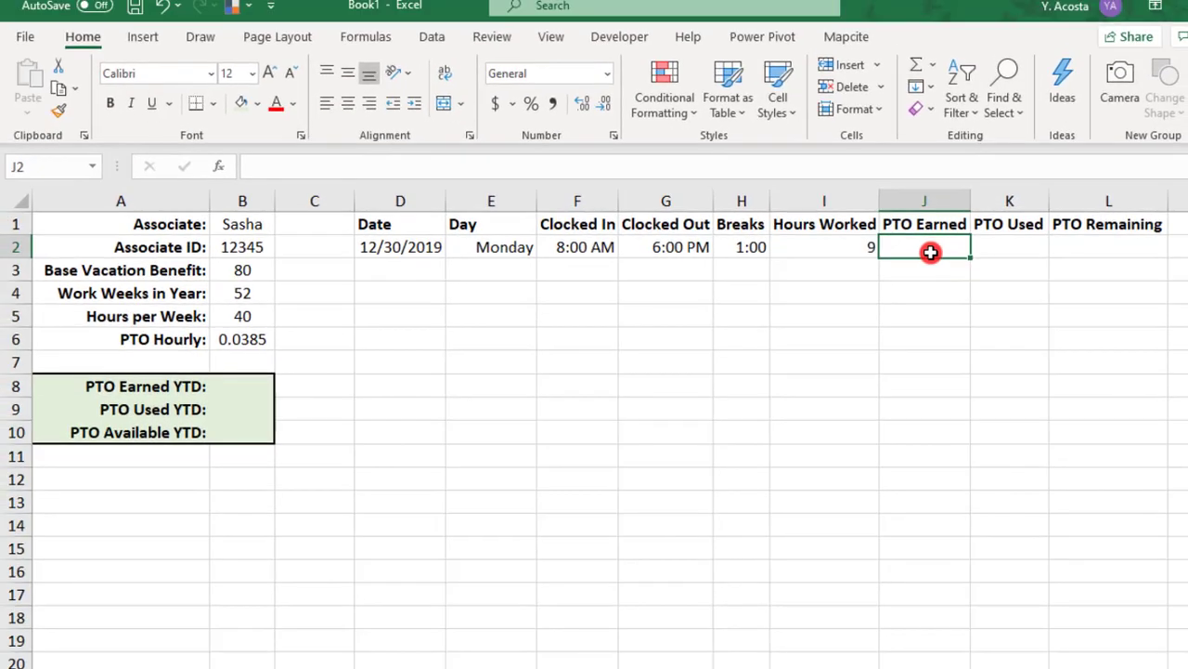
type("=")
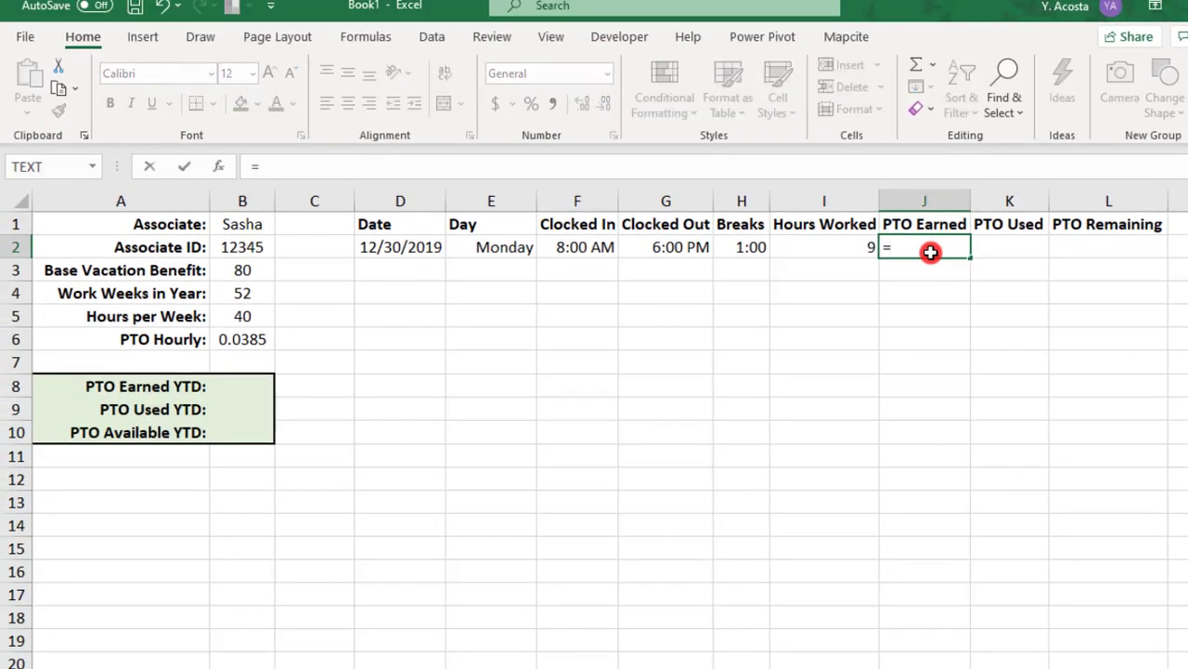
key("Left")
type("*")
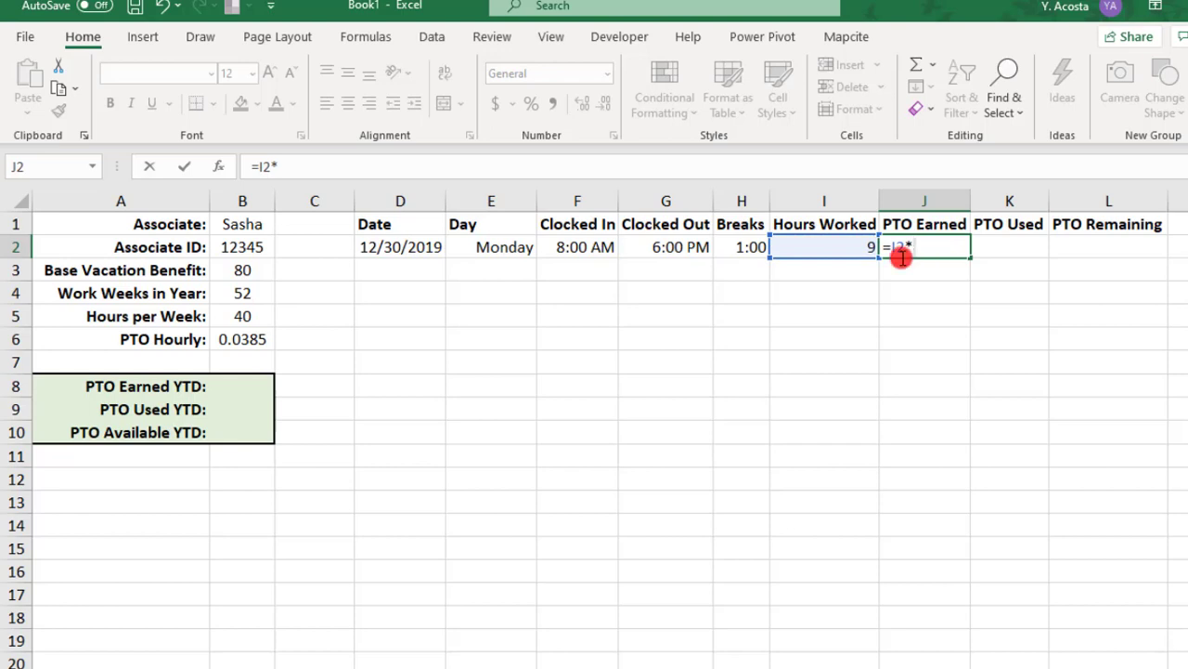
left_click(239, 338)
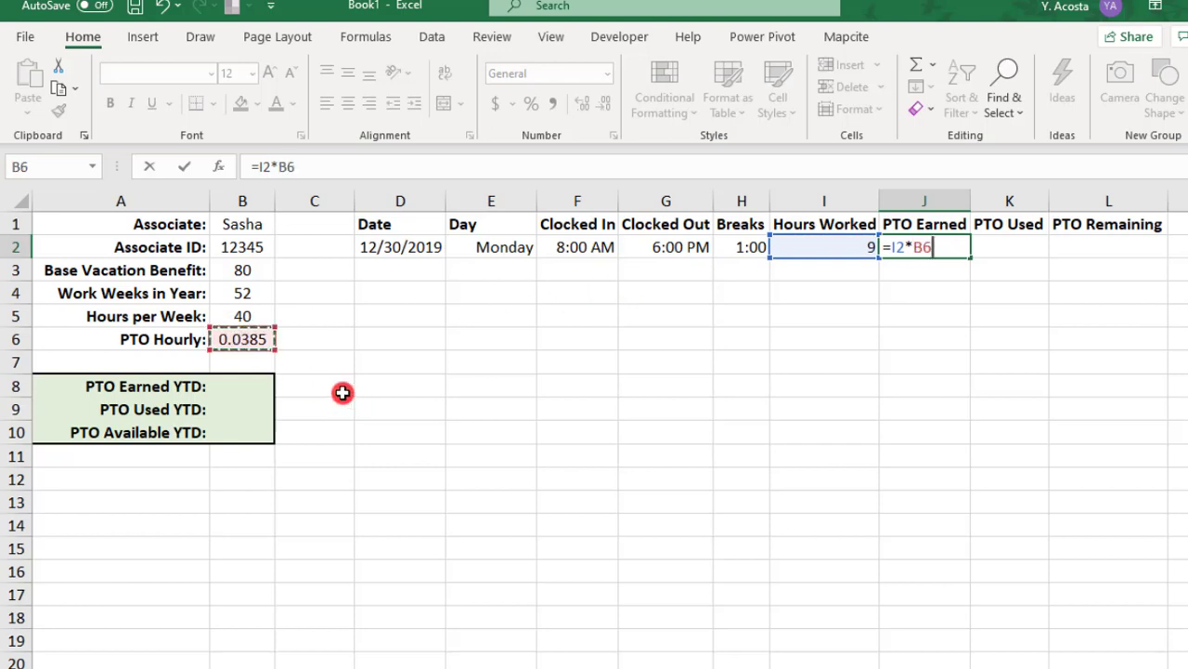
key("F4")
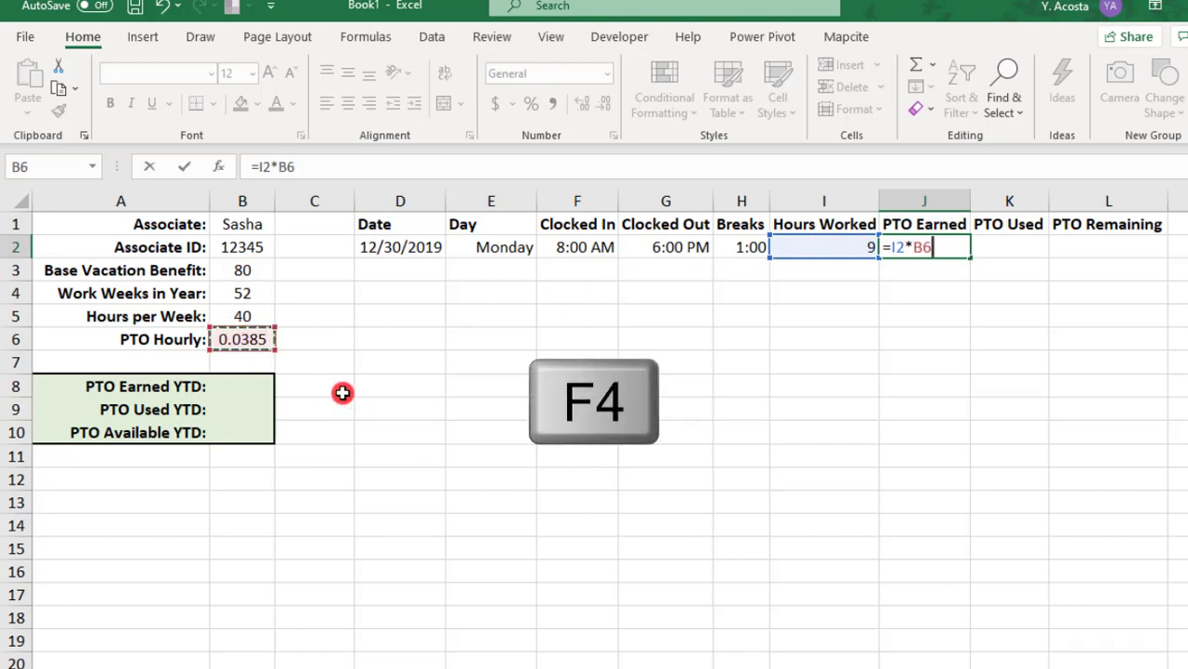
key("F4")
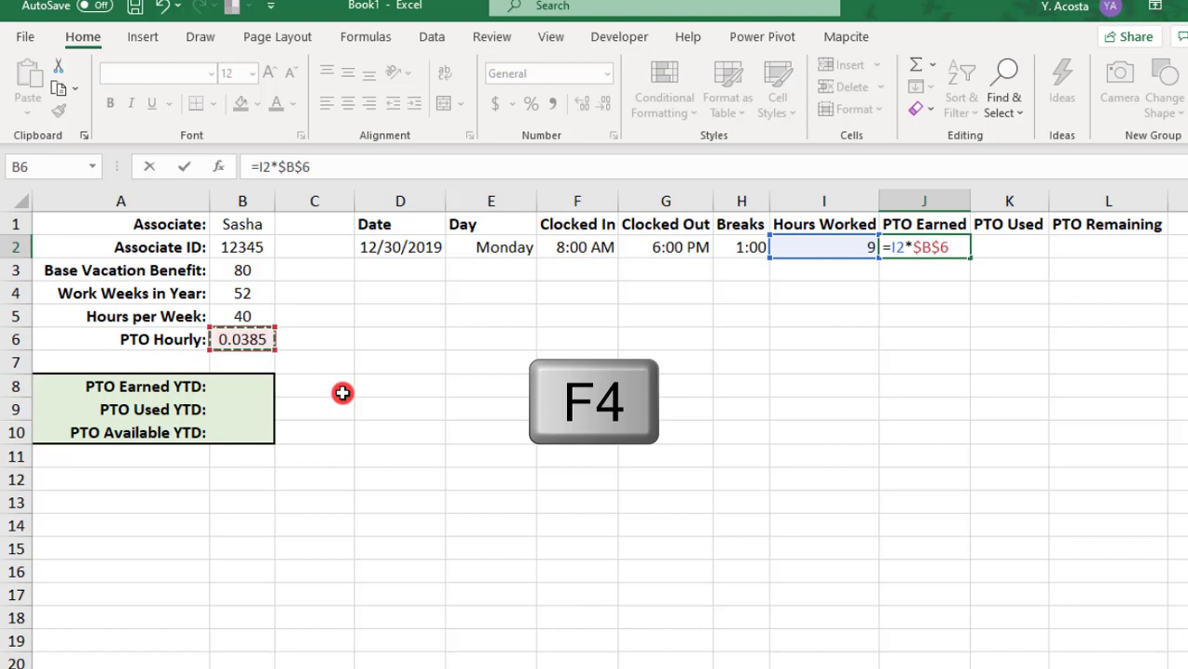
key("Return")
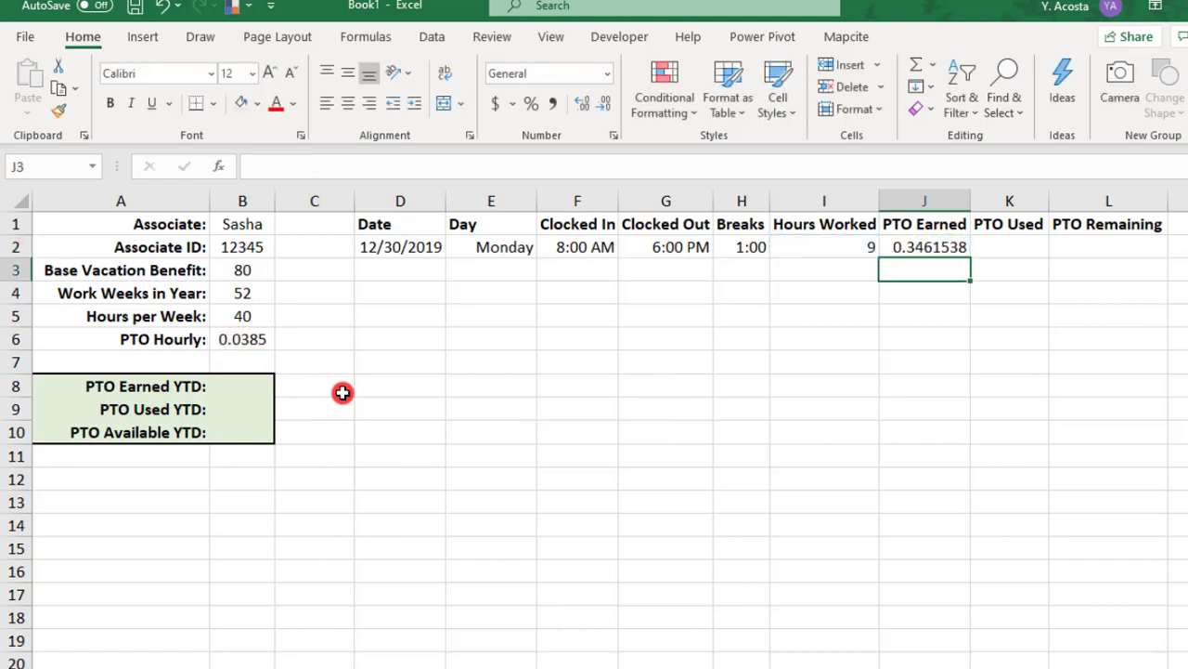
key("Up")
key("Right")
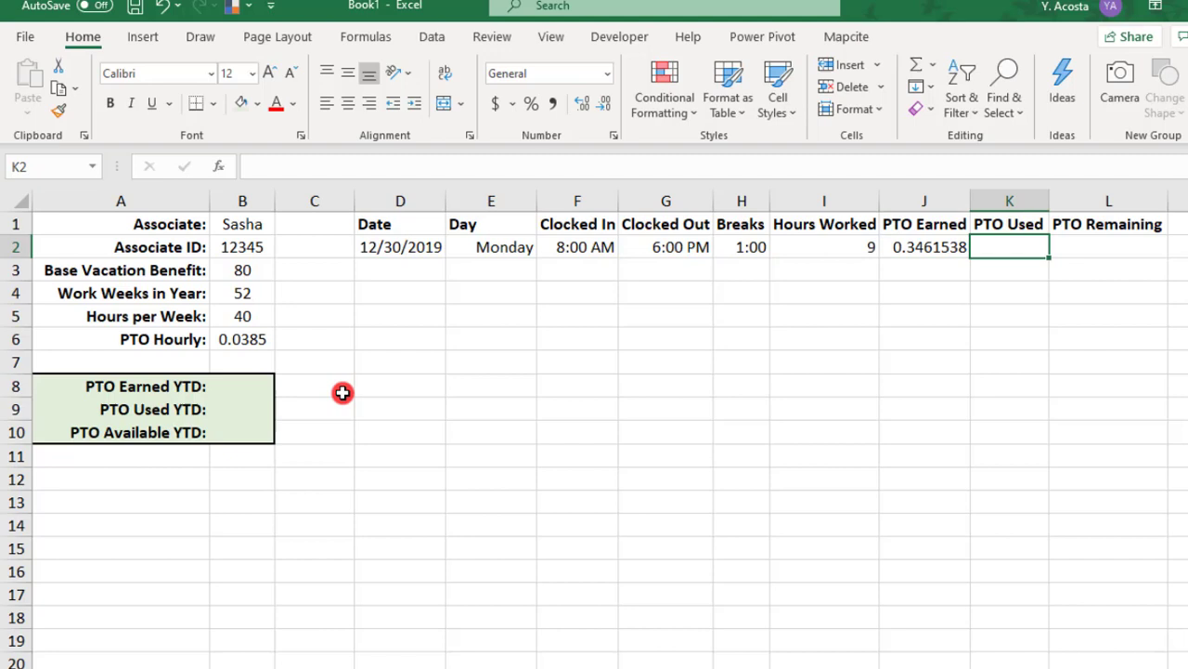
key("Right")
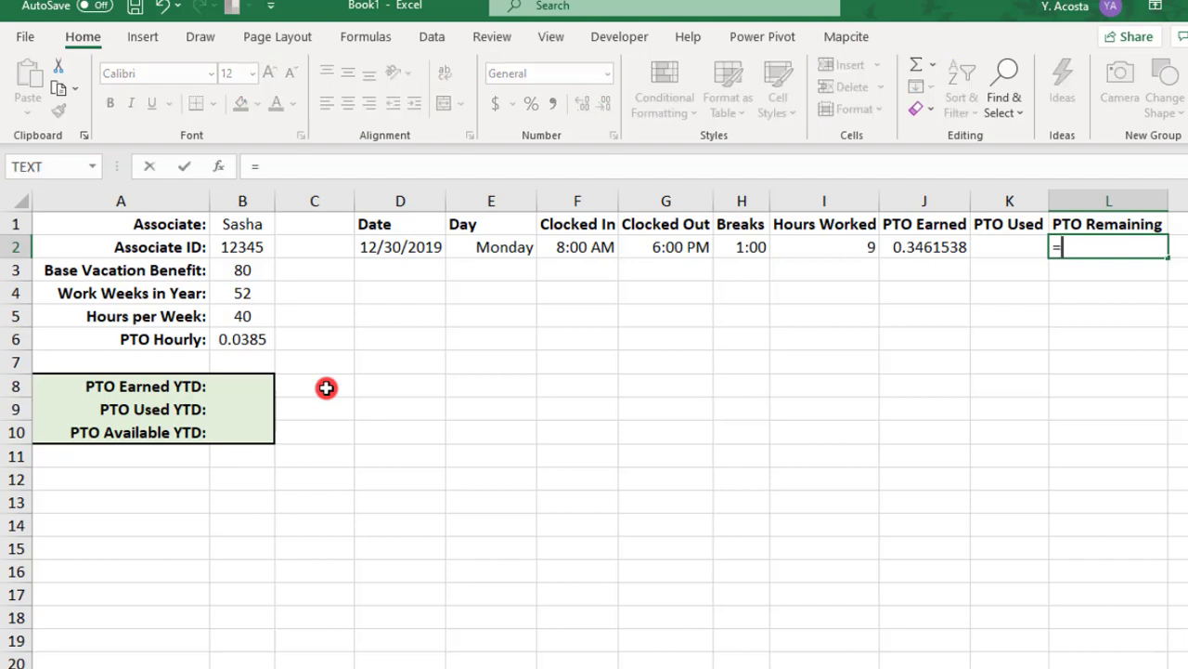
Enter =J2-K2 in L2 so Monday's PTO Remaining shows 0.346153846.
type("=")
key("Left")
key("Left")
type("-")
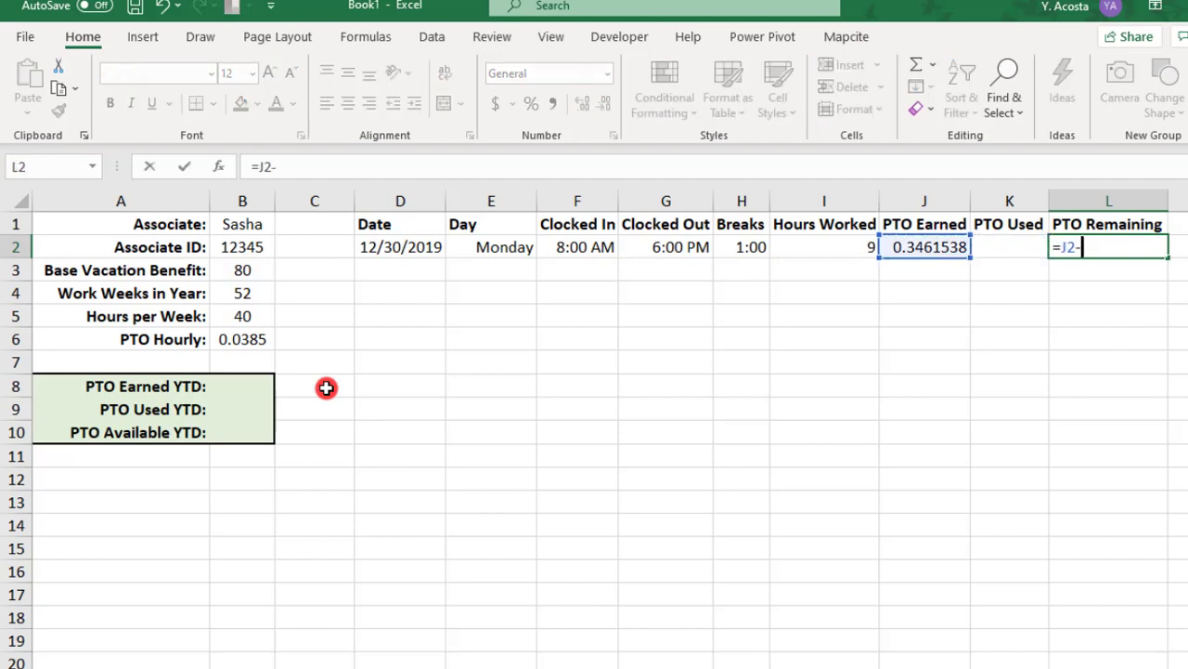
key("Left")
key("Return")
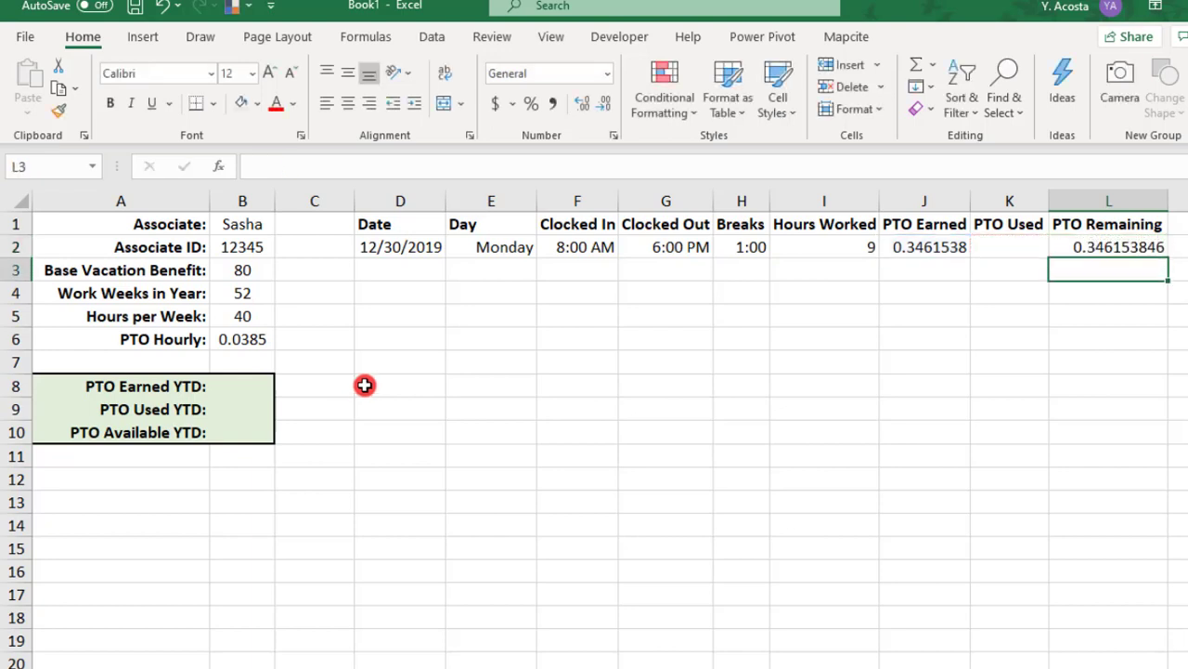
Fill Monday's row D2:L2 down to row 8, then clear the Tuesday–Sunday times in F3:H8.
left_click_drag(398, 247, 1156, 249)
left_click_drag(1168, 258, 1141, 393)
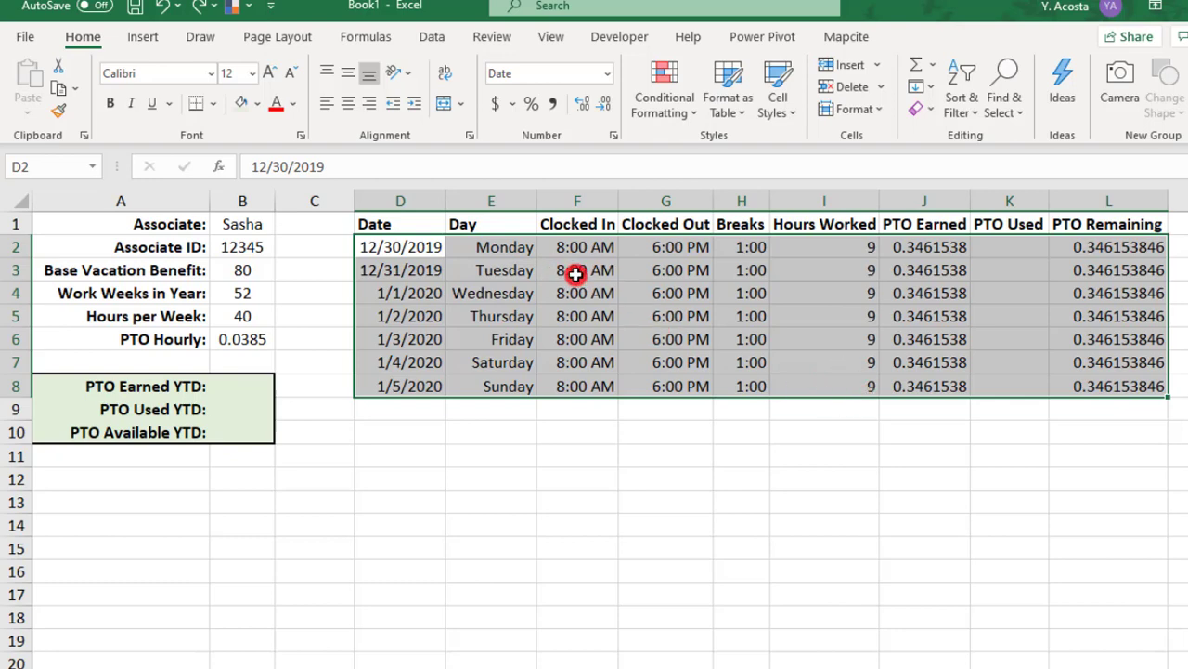
left_click_drag(576, 274, 743, 380)
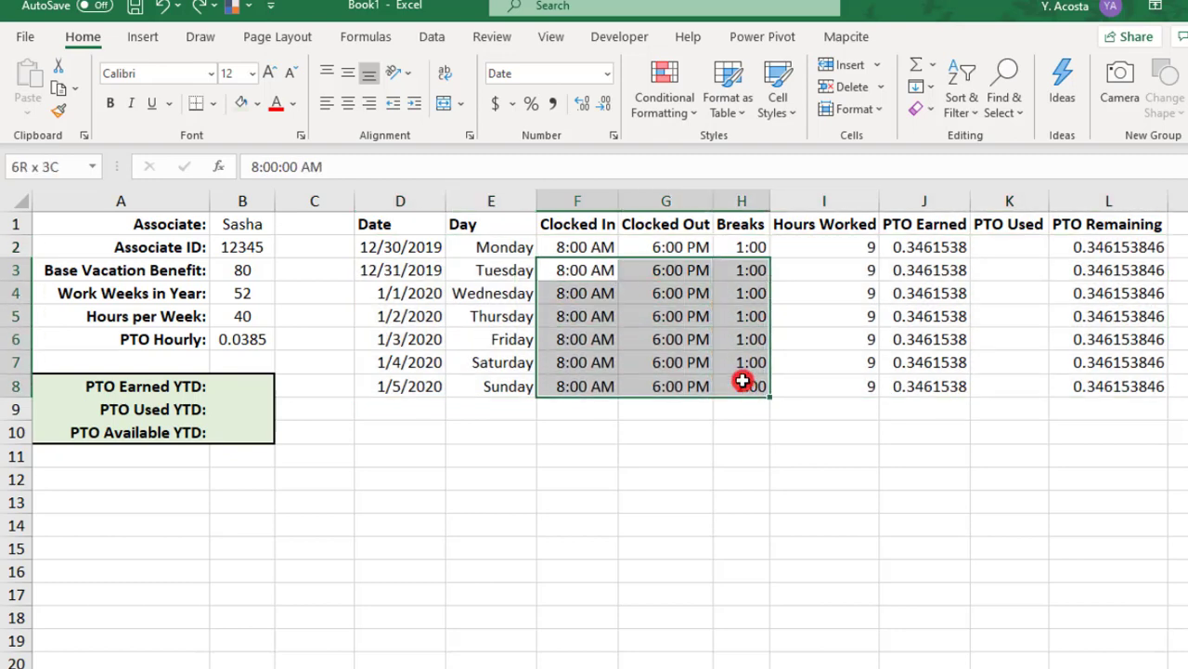
key("Delete")
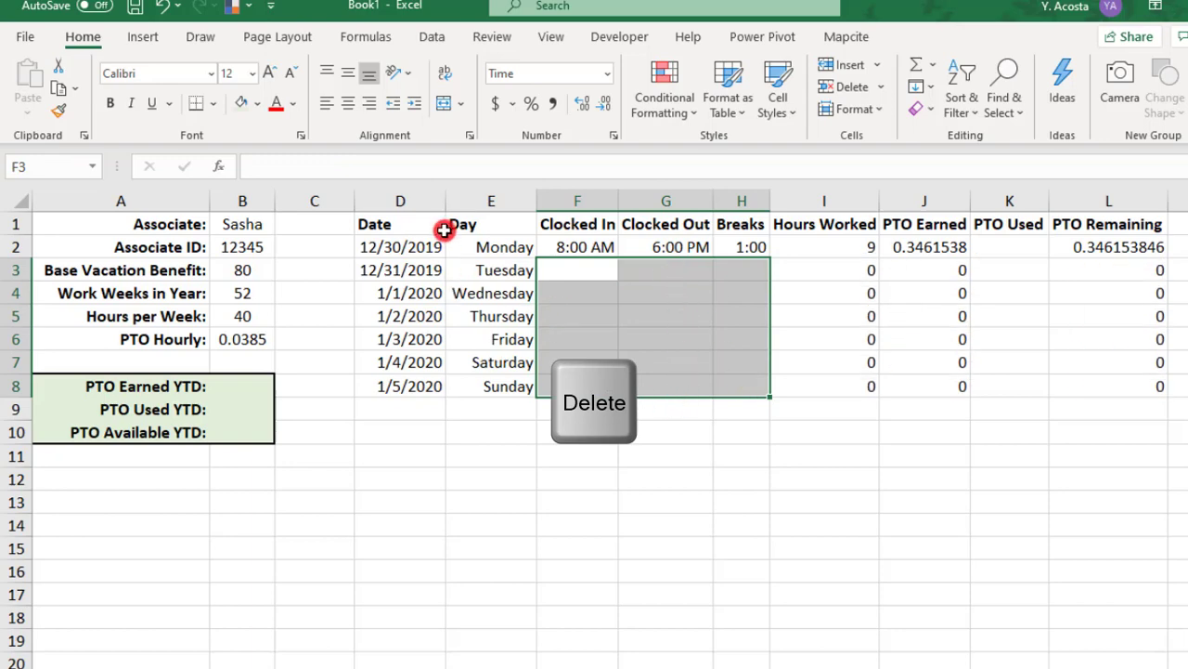
left_click(442, 230)
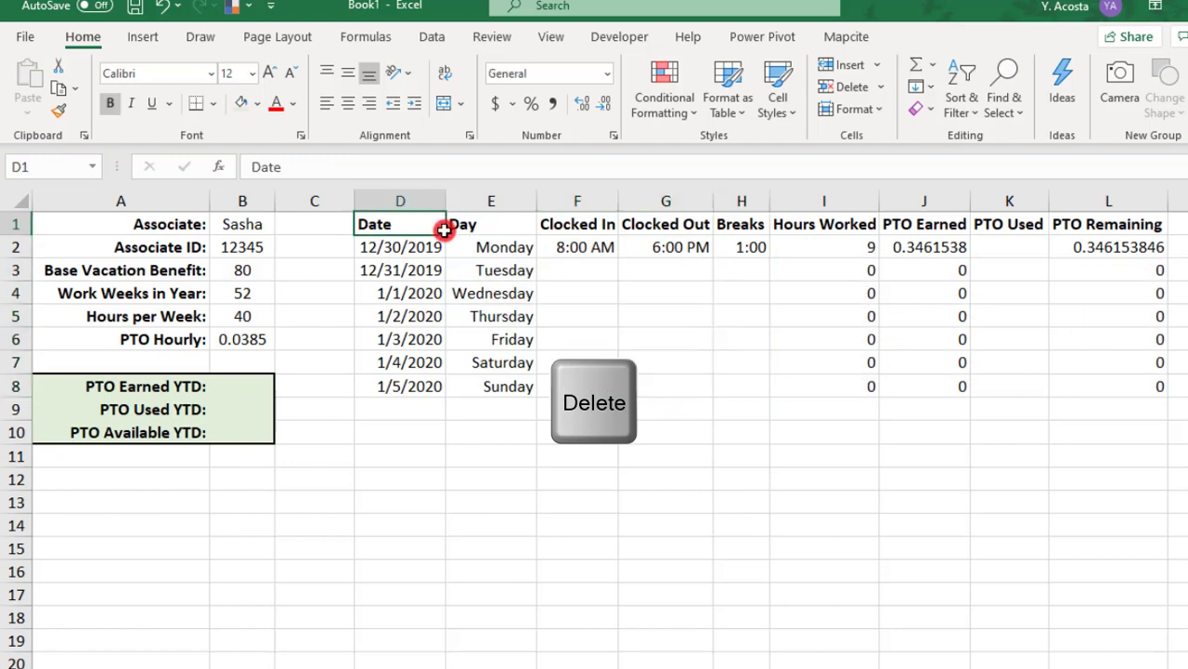
Format D1:L8 as a green Medium banded table with its filter buttons turned off.
left_click(730, 104)
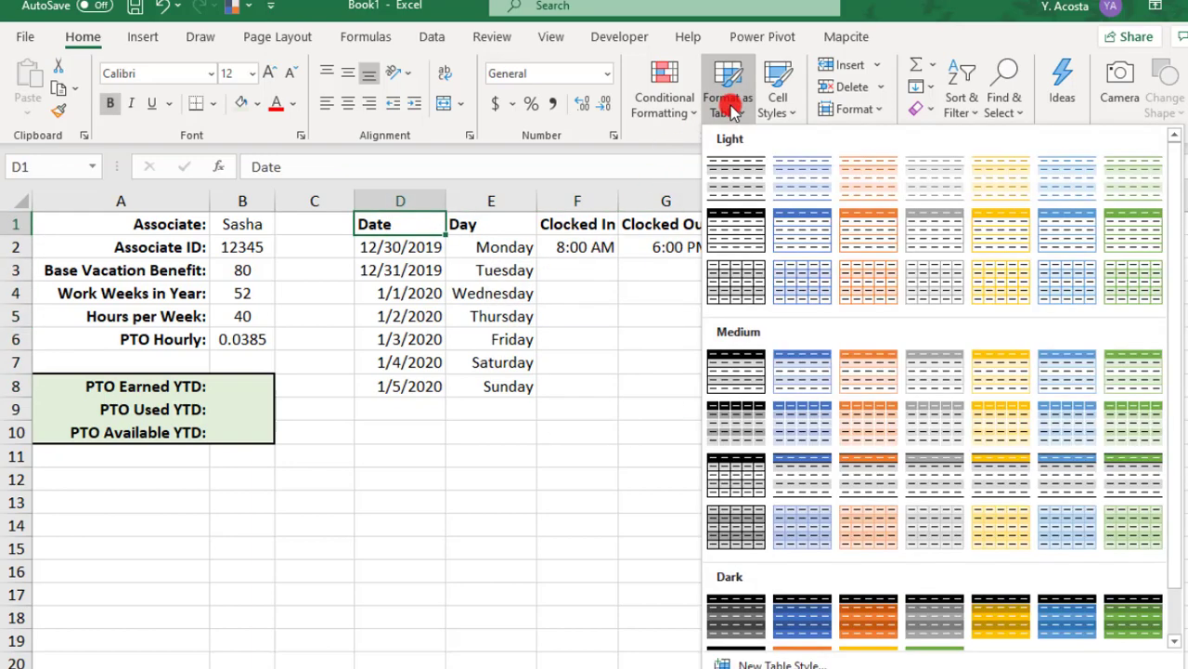
left_click(1123, 367)
left_click(839, 395)
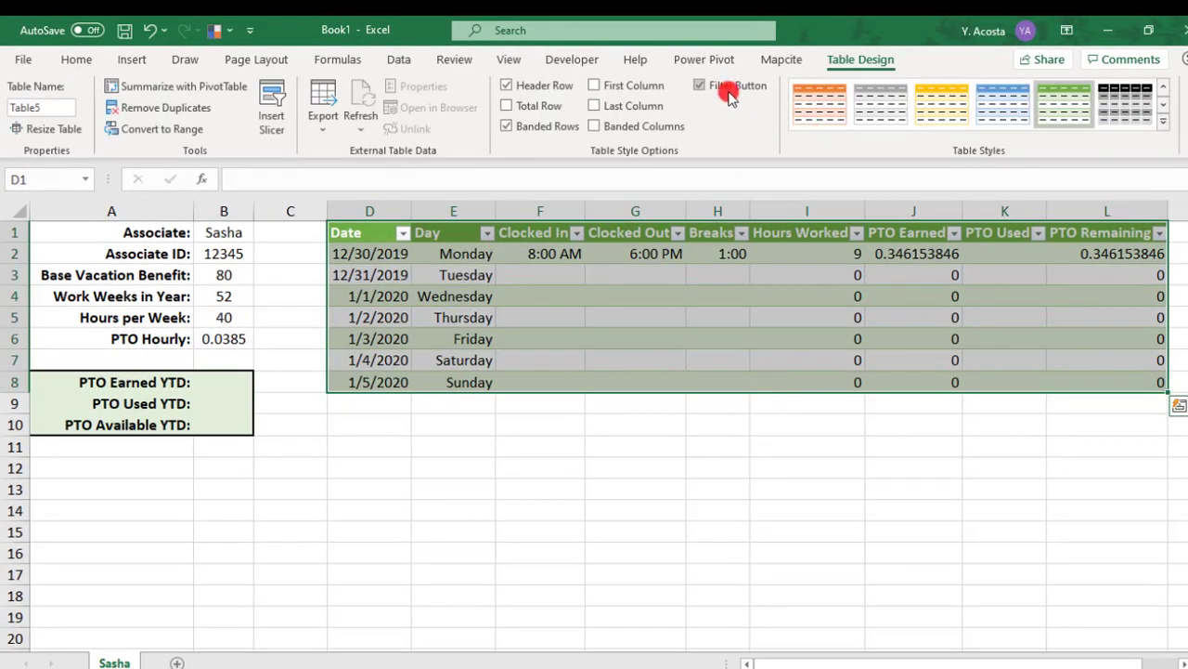
left_click(729, 94)
left_click(1050, 384)
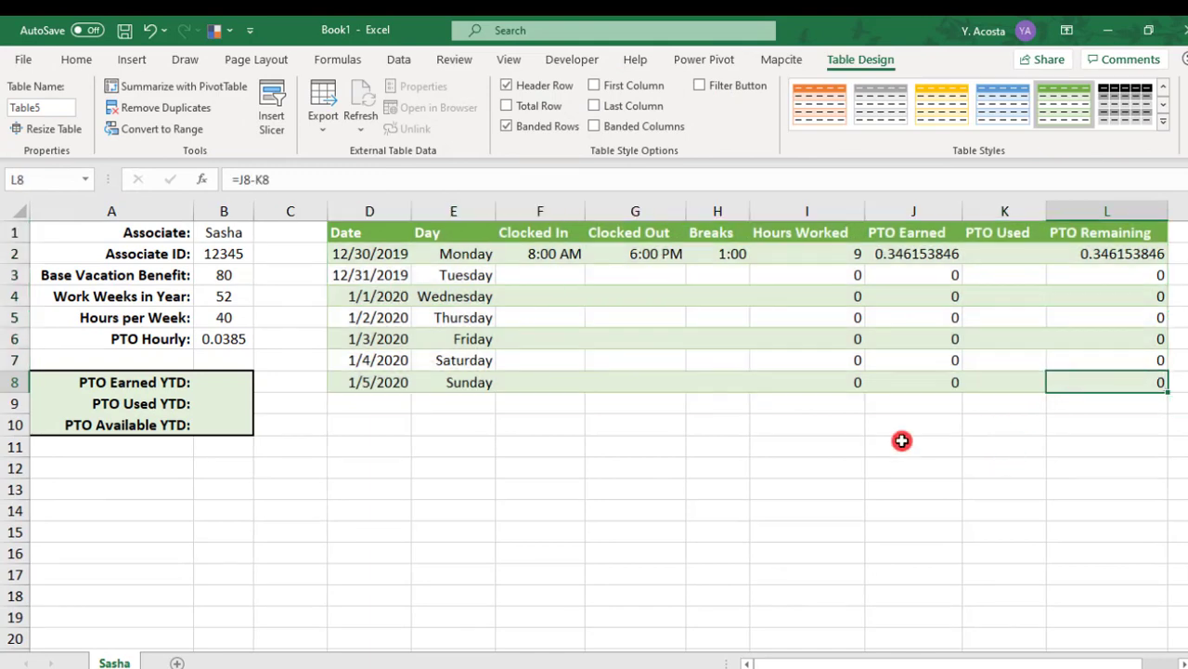
Add a blank row 9 below Sunday in the timesheet table.
key("Tab")
left_click_drag(464, 403, 1125, 400)
key("Delete")
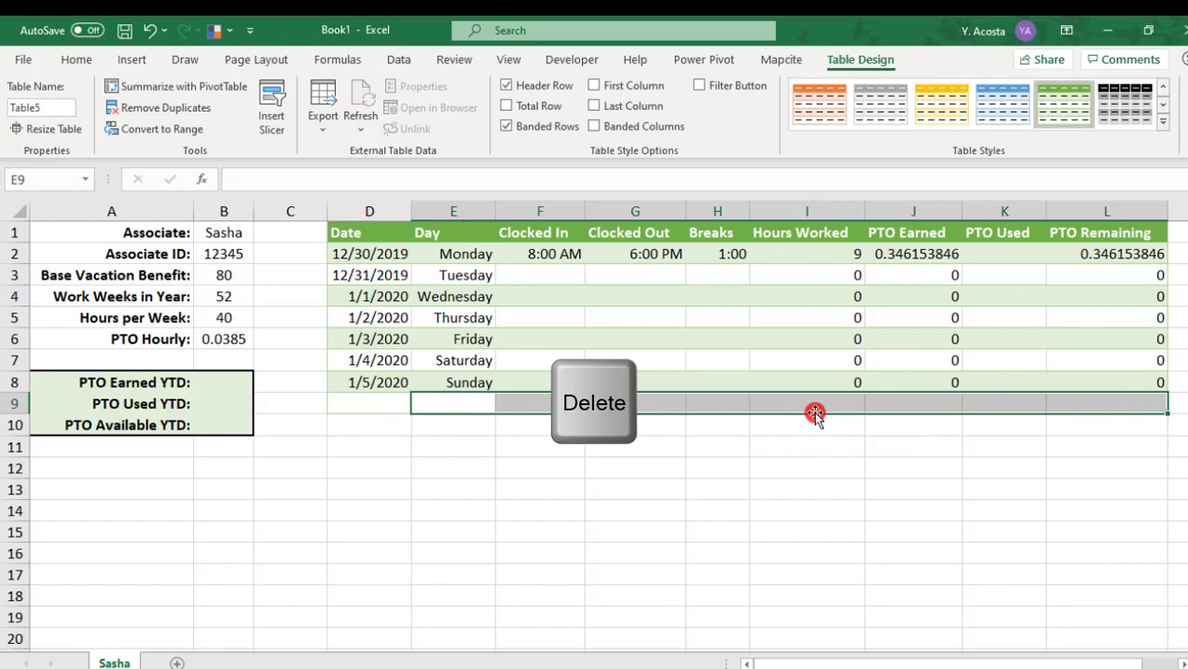
Create a bold SUBTOTAL total for Hours Worked and copy it to PTO Earned and PTO Used.
left_click(813, 405)
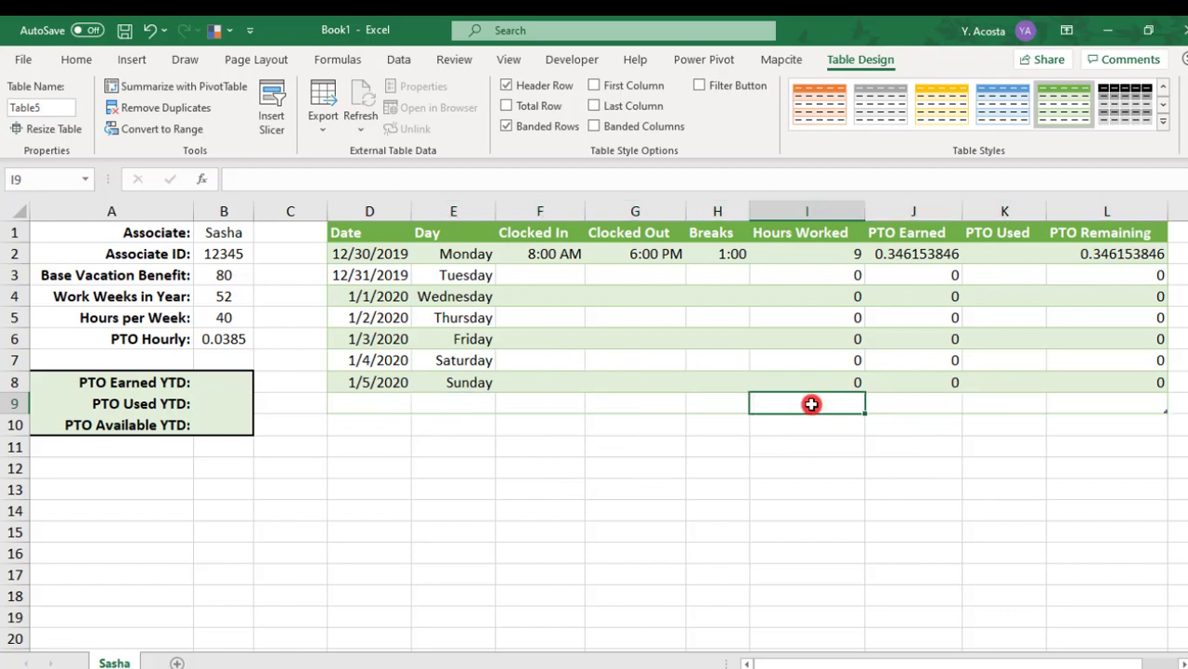
key("alt+equal")
key("alt+equal")
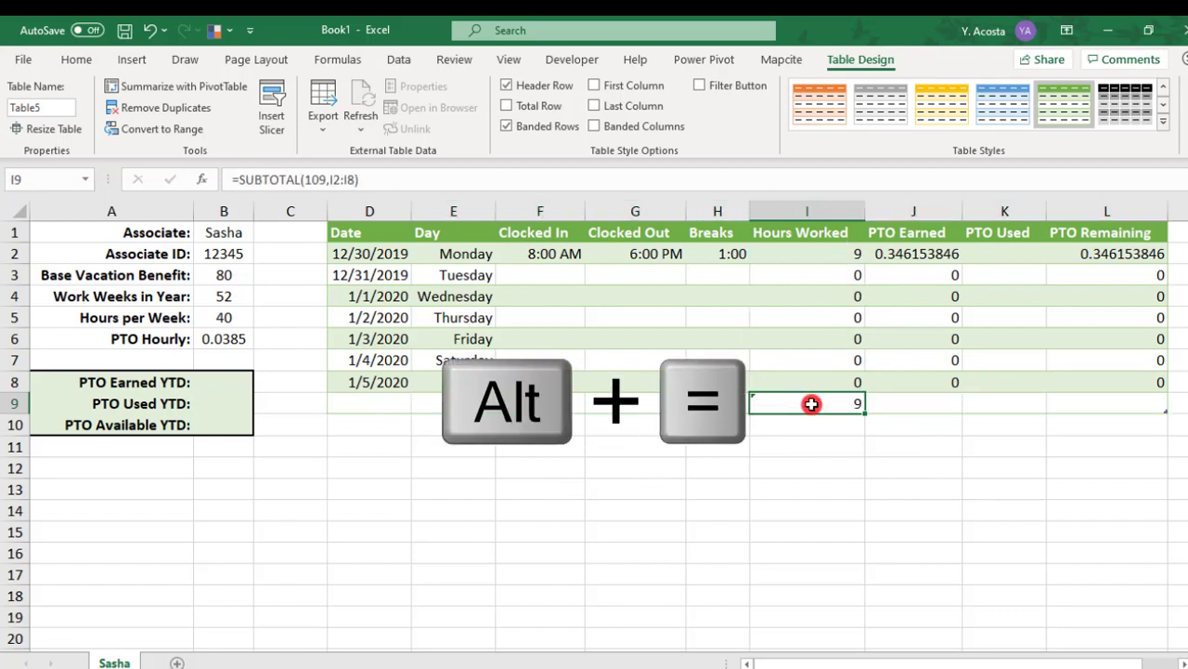
key("ctrl+b")
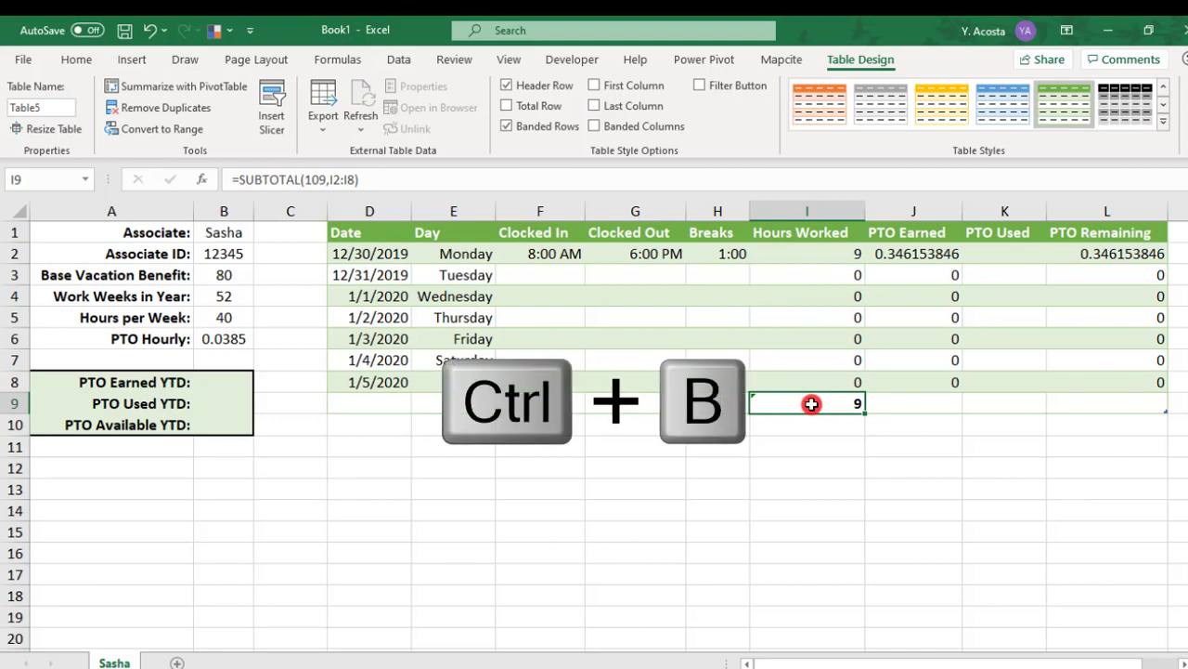
key("ctrl+c")
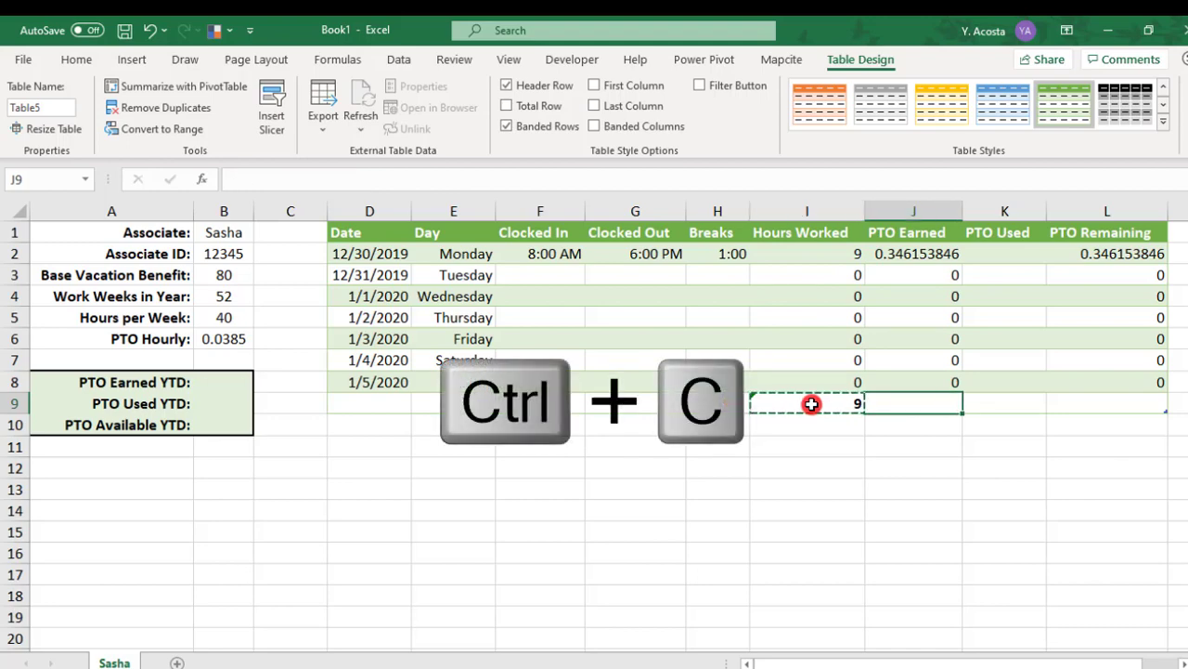
key("Right")
key("shift+Right")
key("ctrl+v")
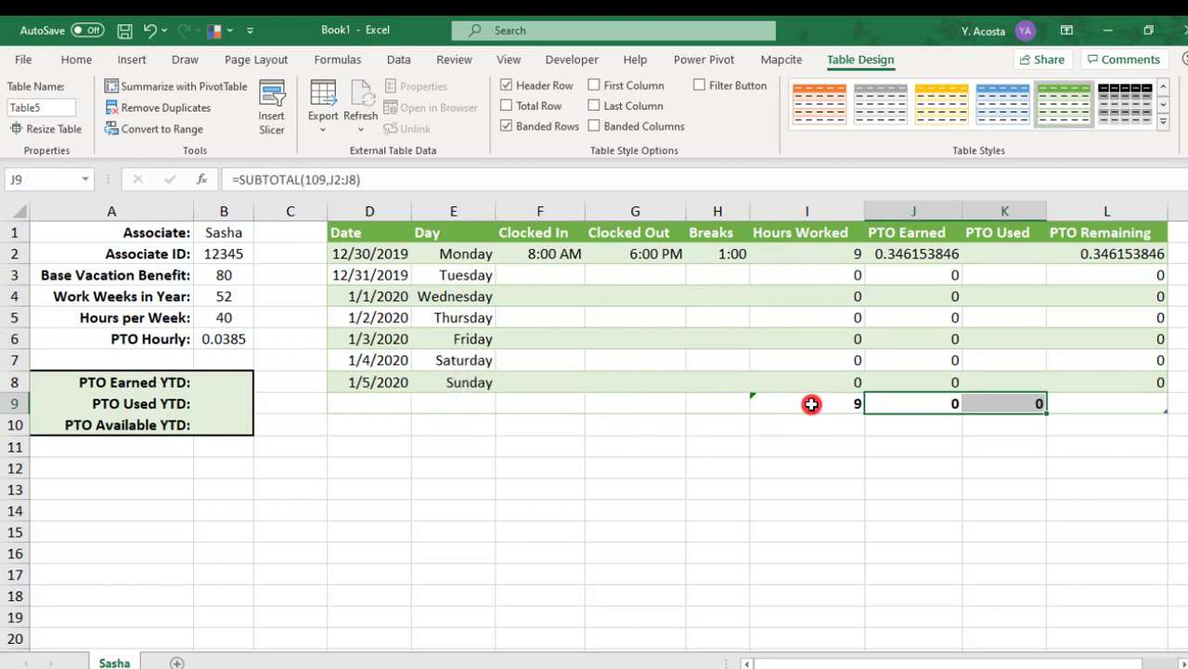
Show the J9 PTO Earned total to four decimals, reading 0.3462.
left_click(878, 406)
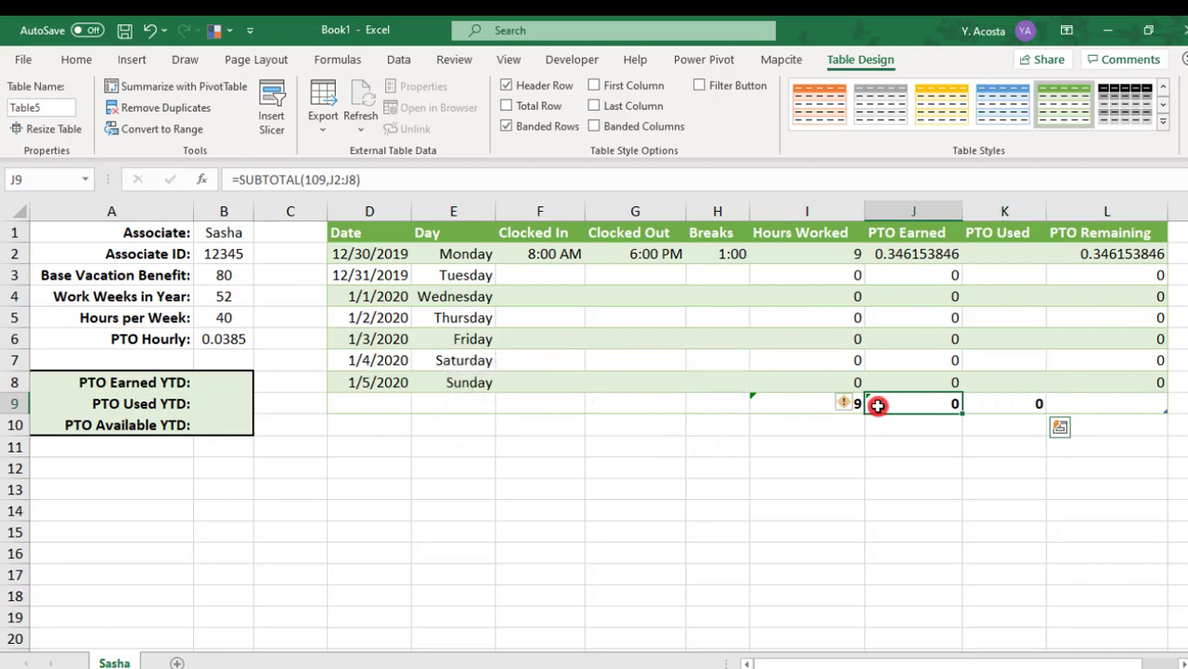
left_click(79, 61)
left_click(537, 124)
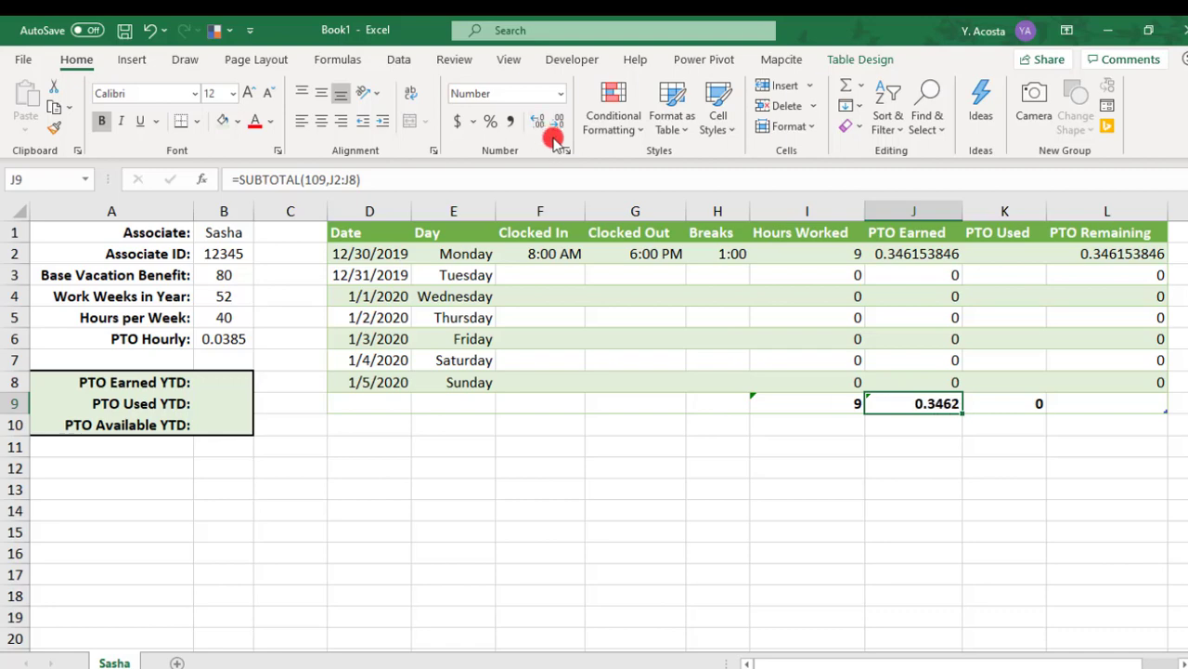
Enter =J9-K9 in L9 and make it bold, showing 0.3462.
left_click(1103, 402)
type("=")
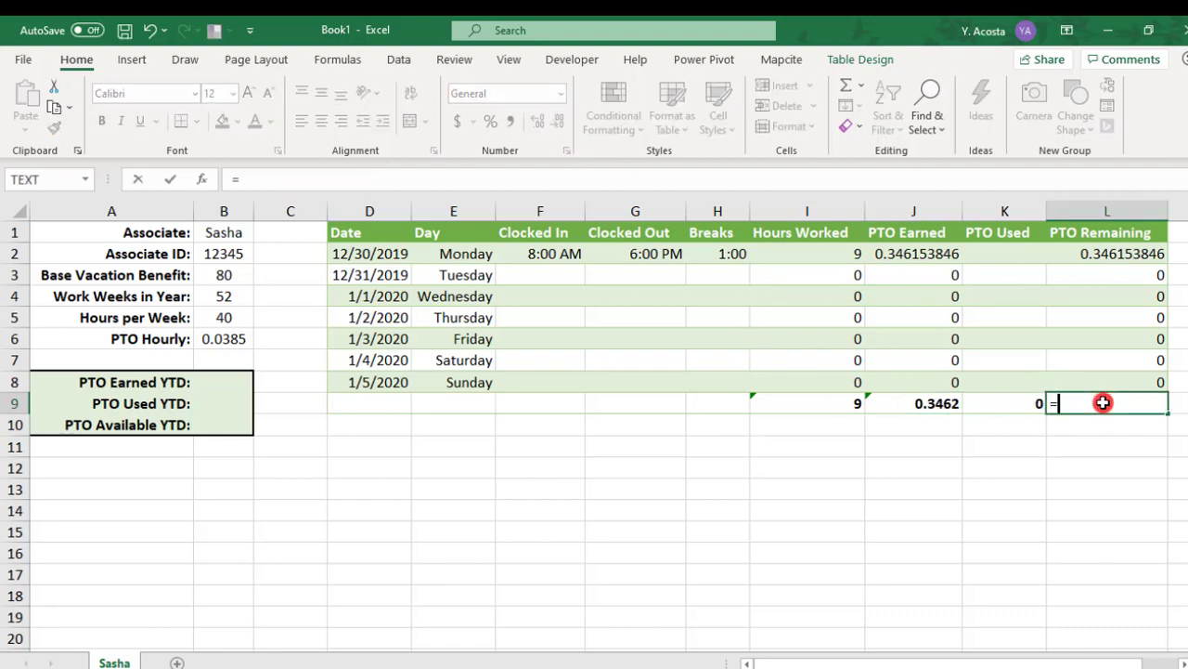
key("Left")
key("Left")
type("-")
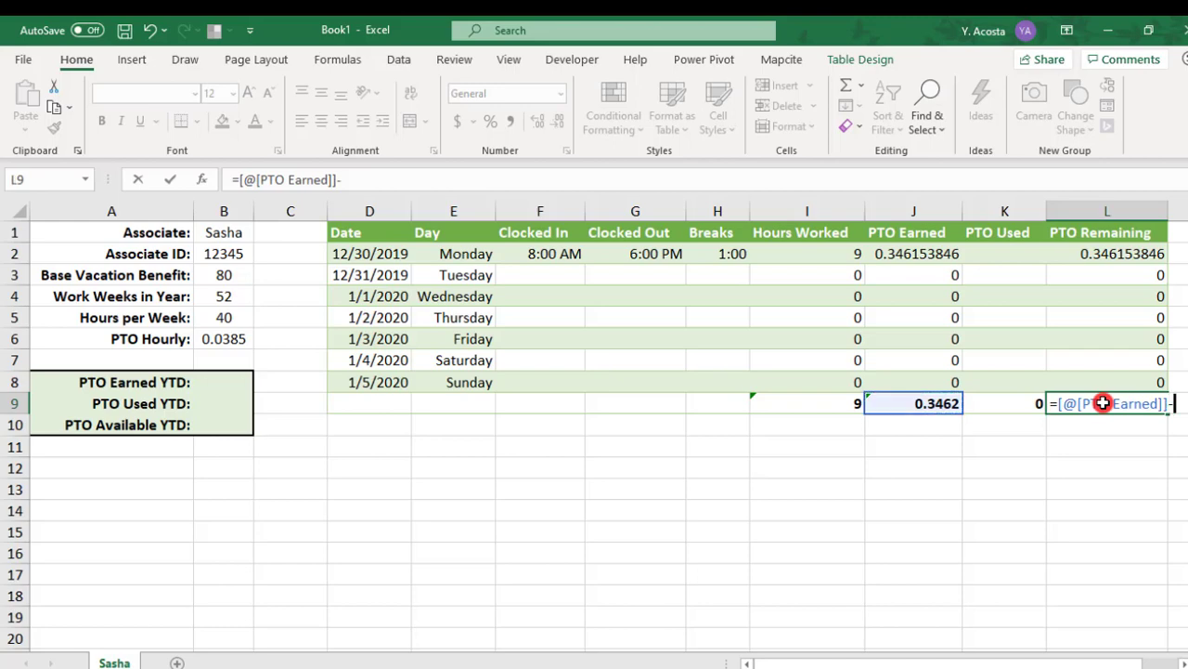
key("Left")
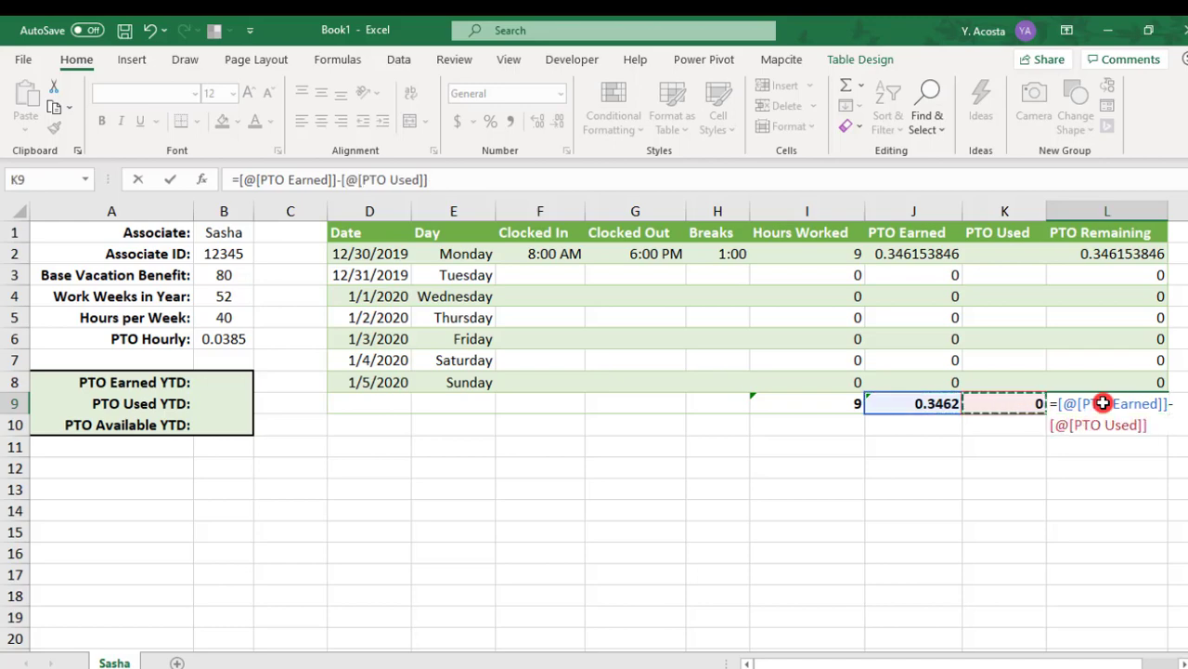
key("Return")
left_click(1103, 402)
key("ctrl+b")
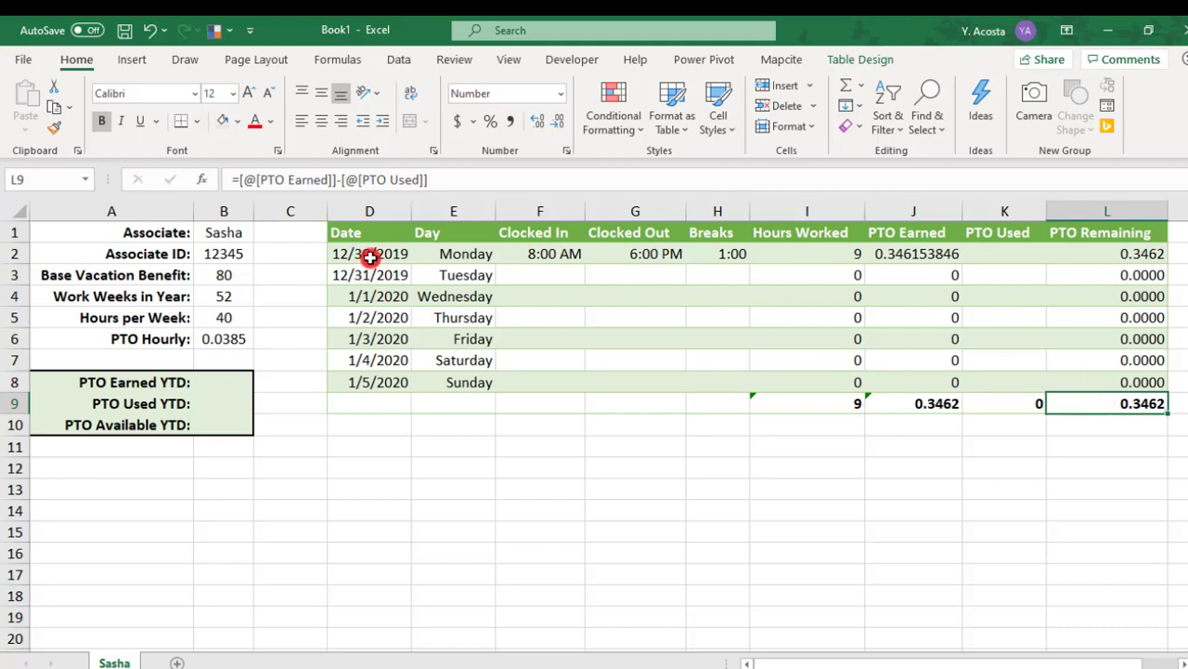
Copy D2:L9 and paste it at D10, creating a second week in rows 10–17.
left_click_drag(371, 254, 1113, 399)
key("ctrl+c")
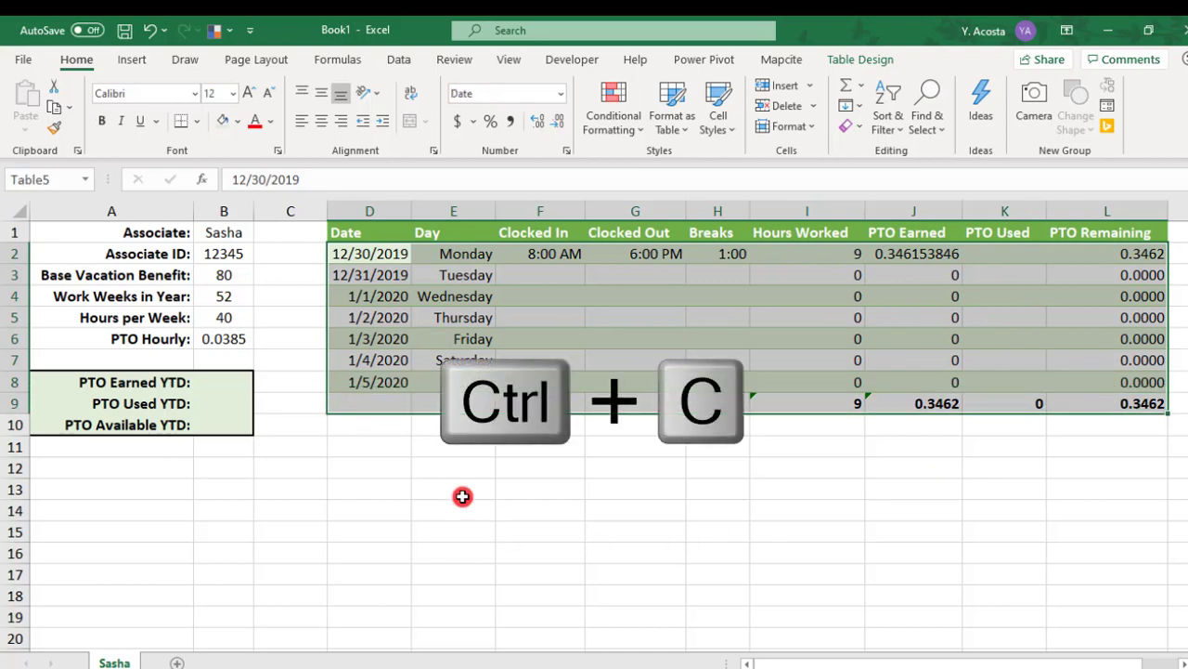
left_click(379, 420)
key("ctrl+v")
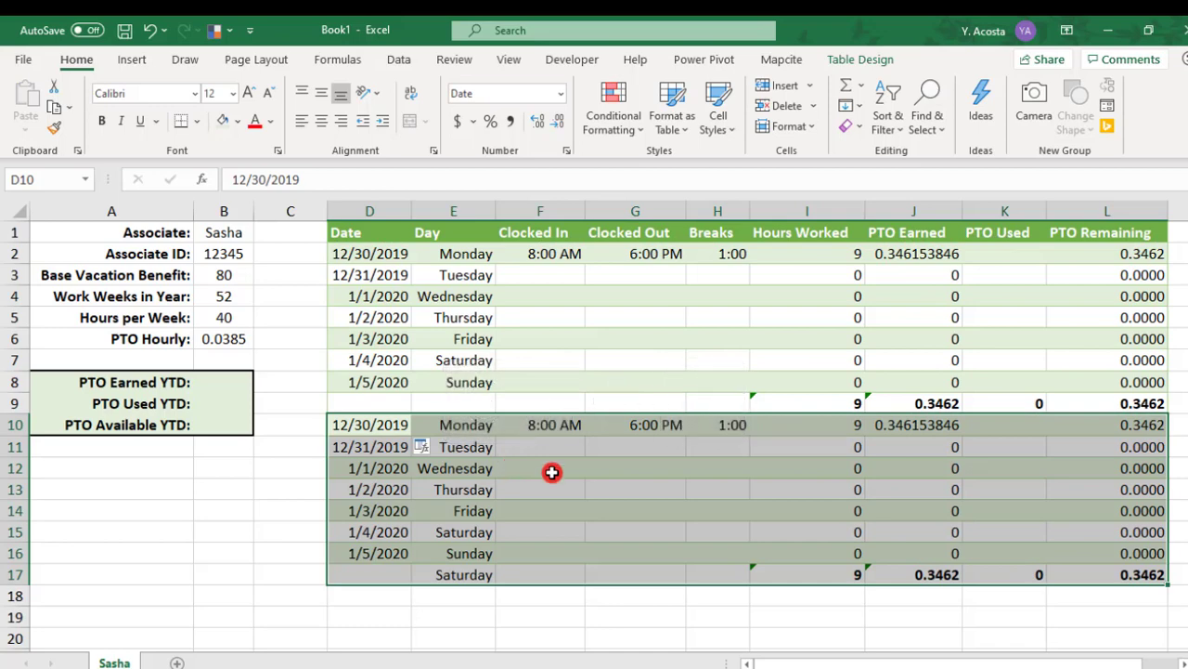
left_click(549, 469)
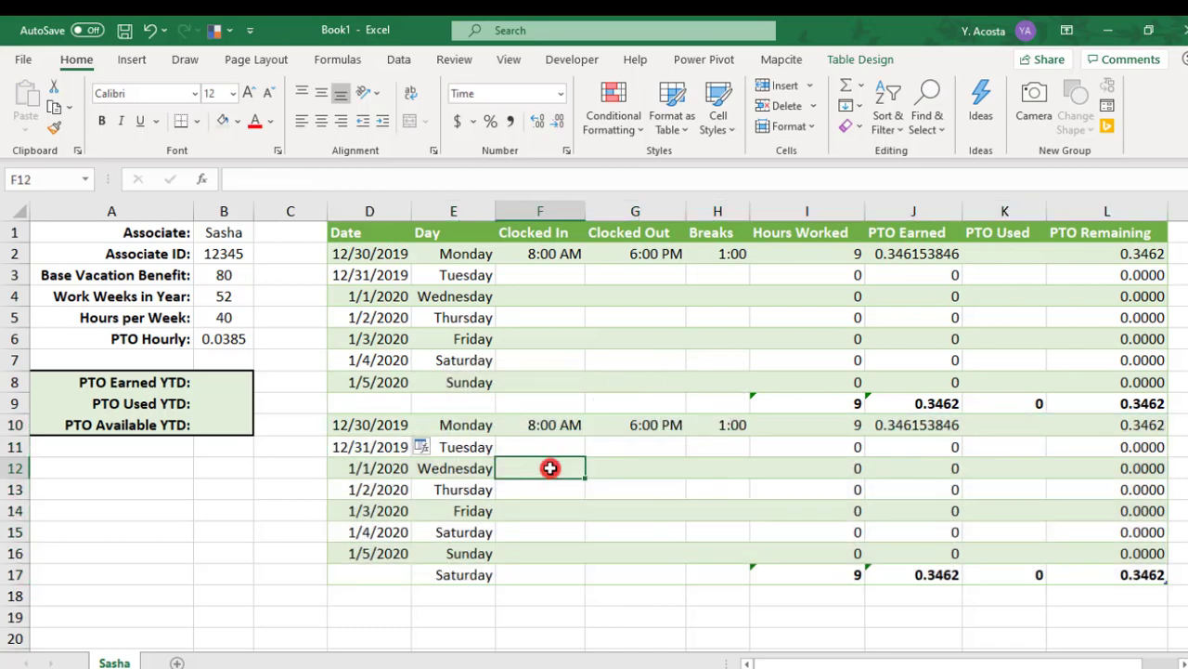
Set D10 to =D8+1 so the second week starts on 1/6/2020.
left_click(361, 424)
type("=")
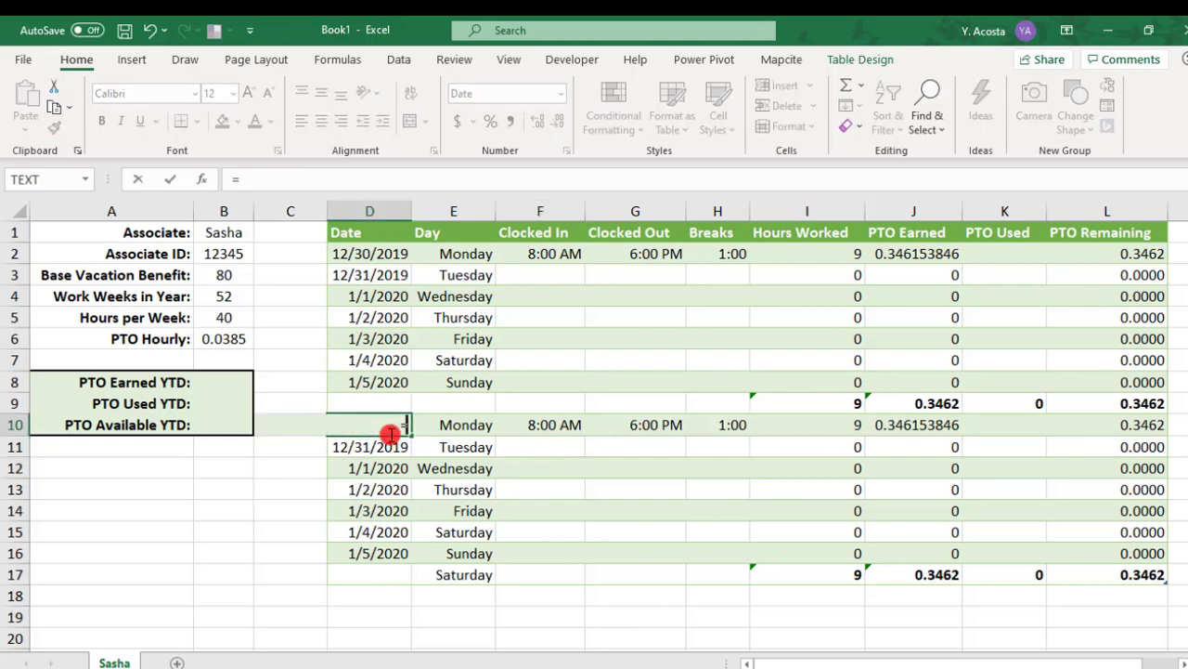
left_click(386, 382)
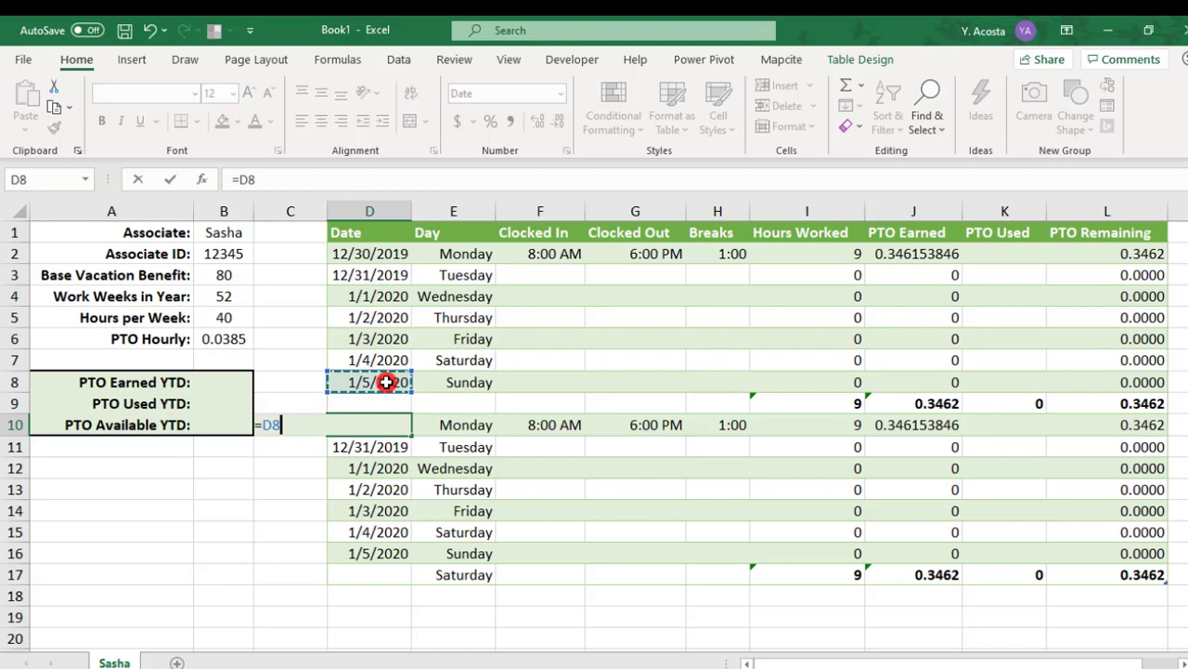
type("+1")
key("Return")
Enter =D10+1 in D11 and fill it down to D16, ending at 1/12/2020.
type("=")
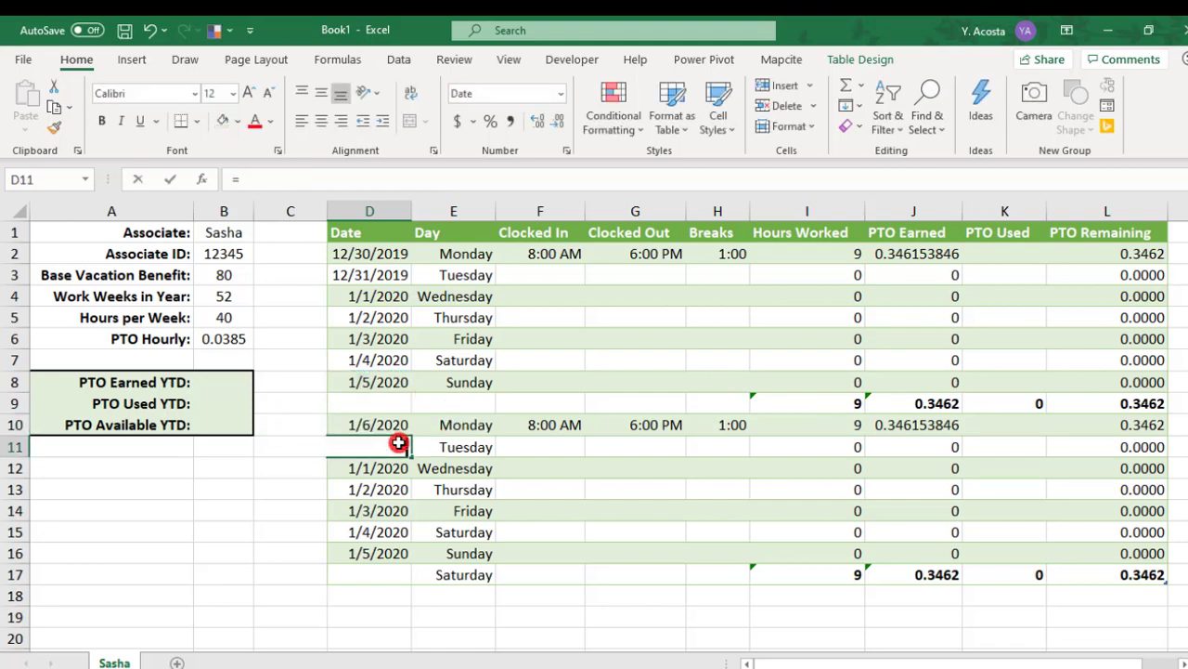
key("Up")
type("+")
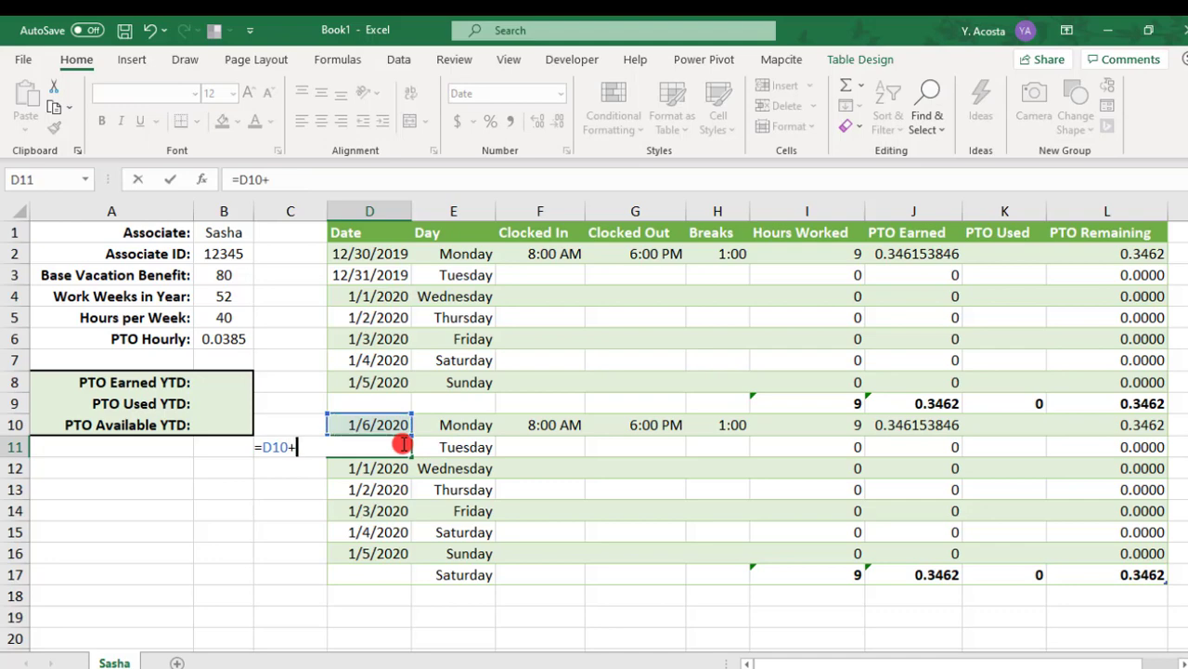
type("1")
key("Return")
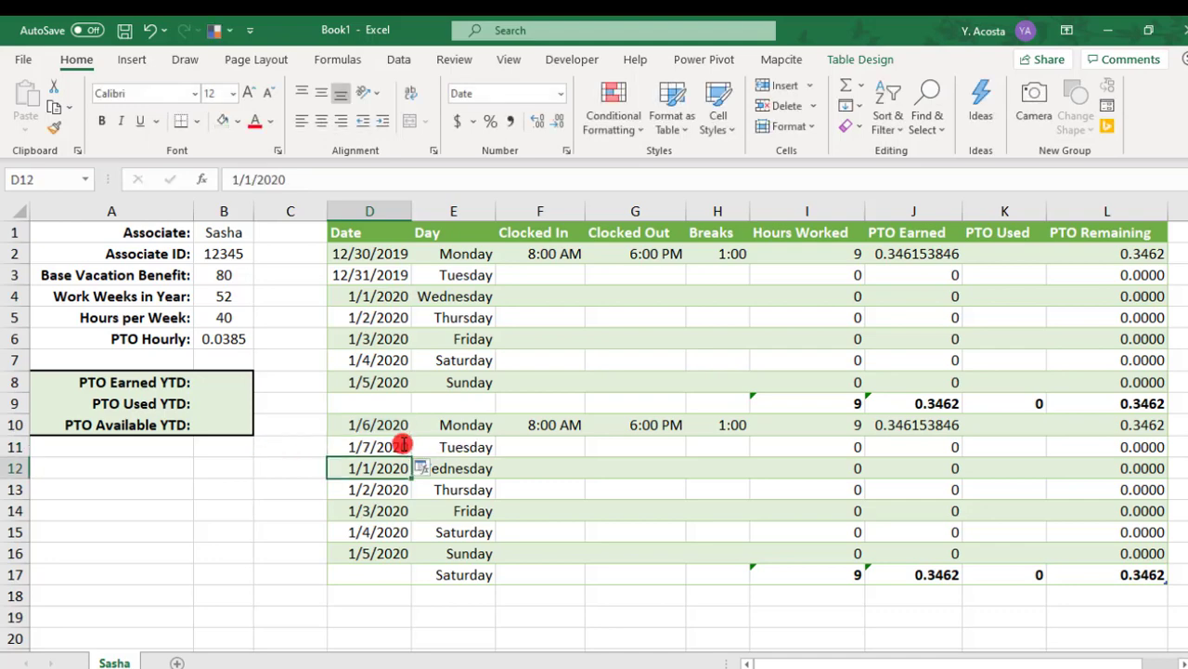
left_click(403, 446)
left_click_drag(411, 457, 411, 573)
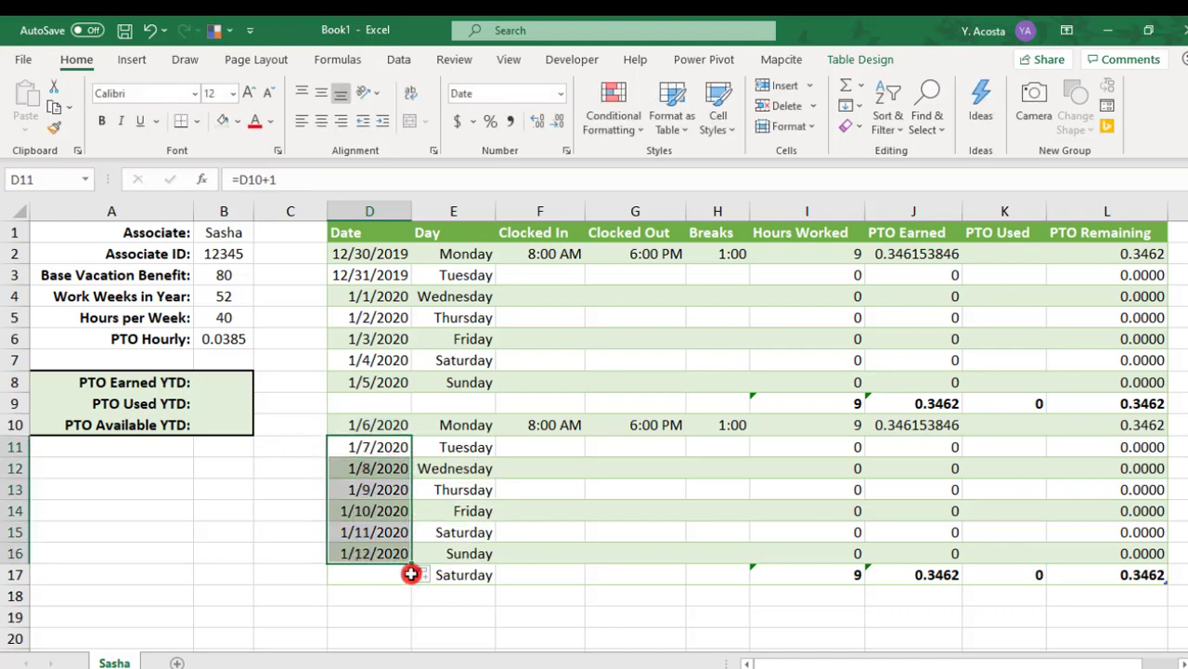
Clear the stray Saturday label from E17 in the totals row.
left_click(464, 574)
key("Delete")
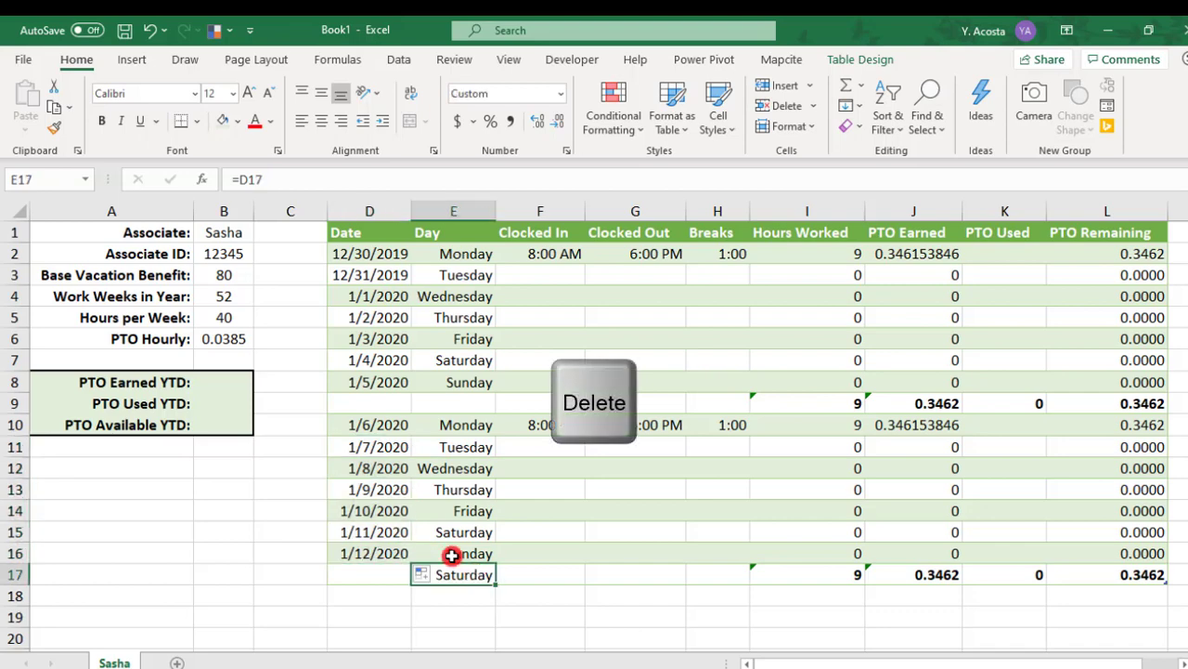
left_click(1125, 577)
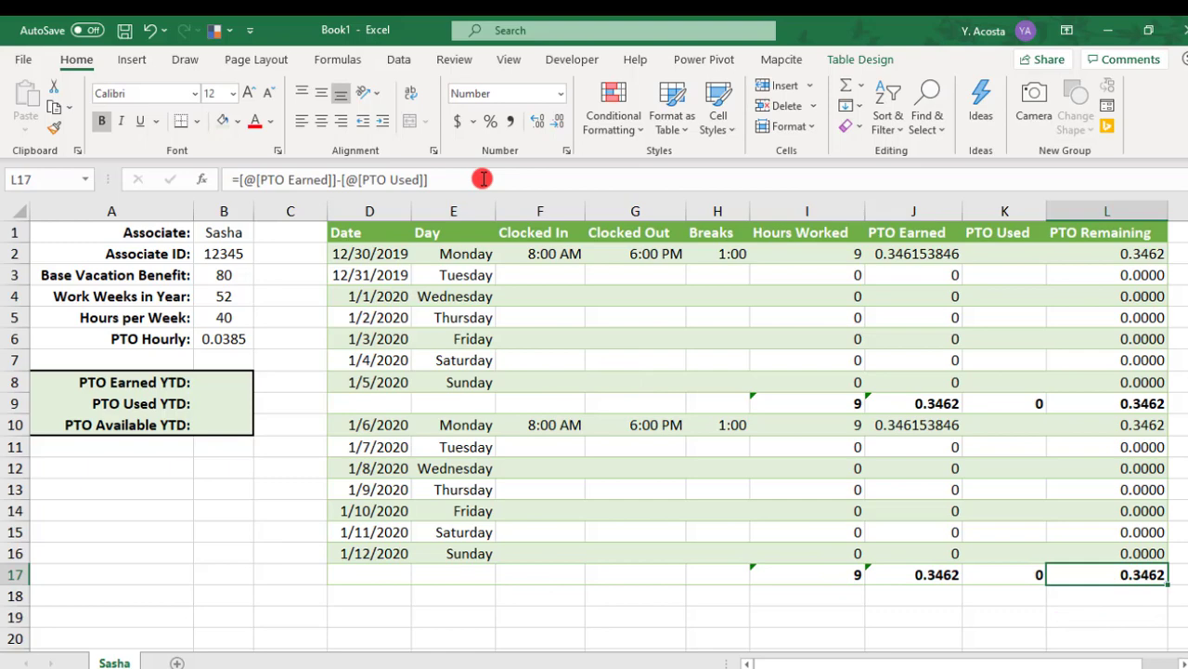
Append +L9 to the L17 formula so it shows a cumulative 0.6923.
double_click(1121, 573)
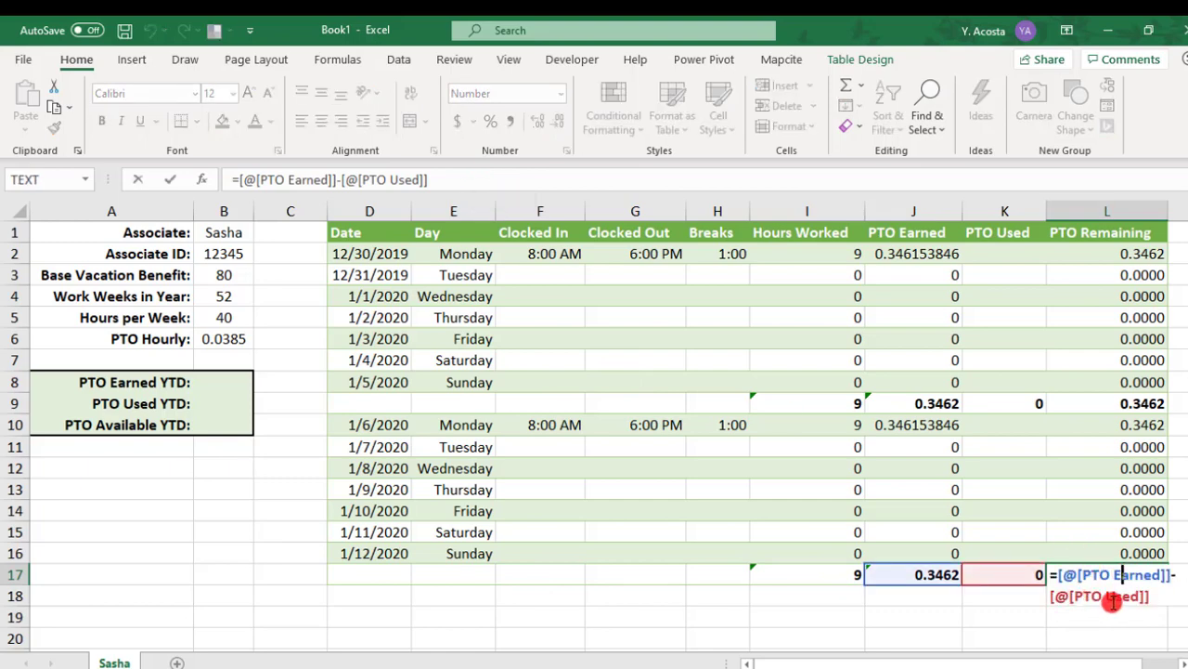
left_click(464, 180)
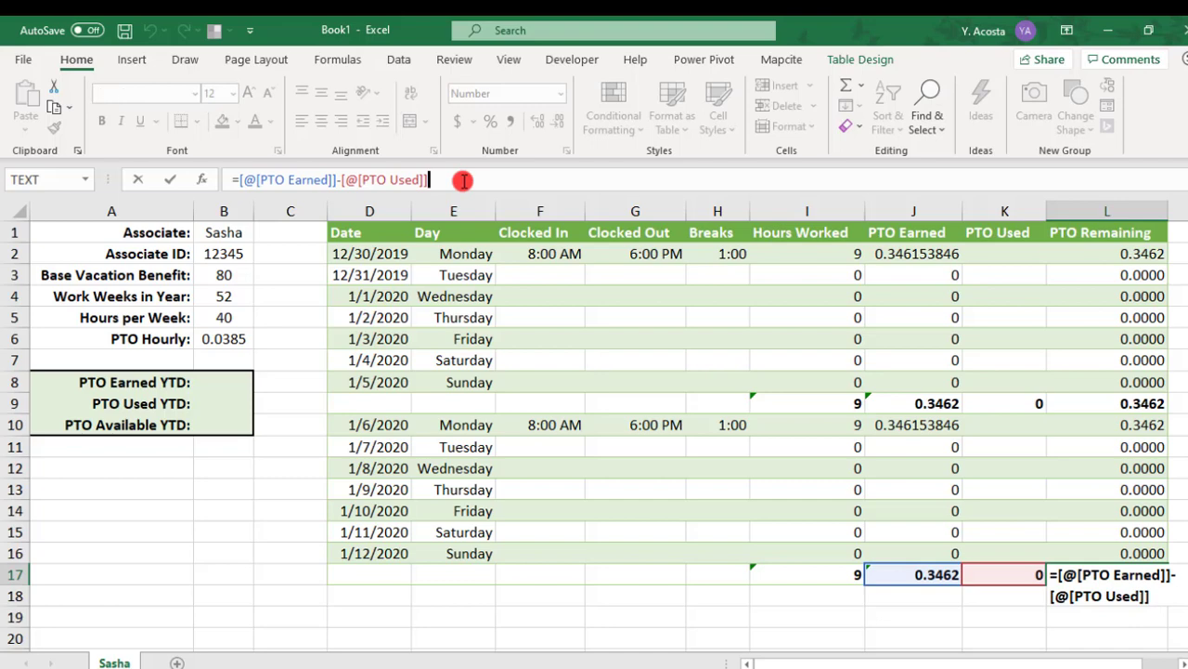
left_click(1152, 403)
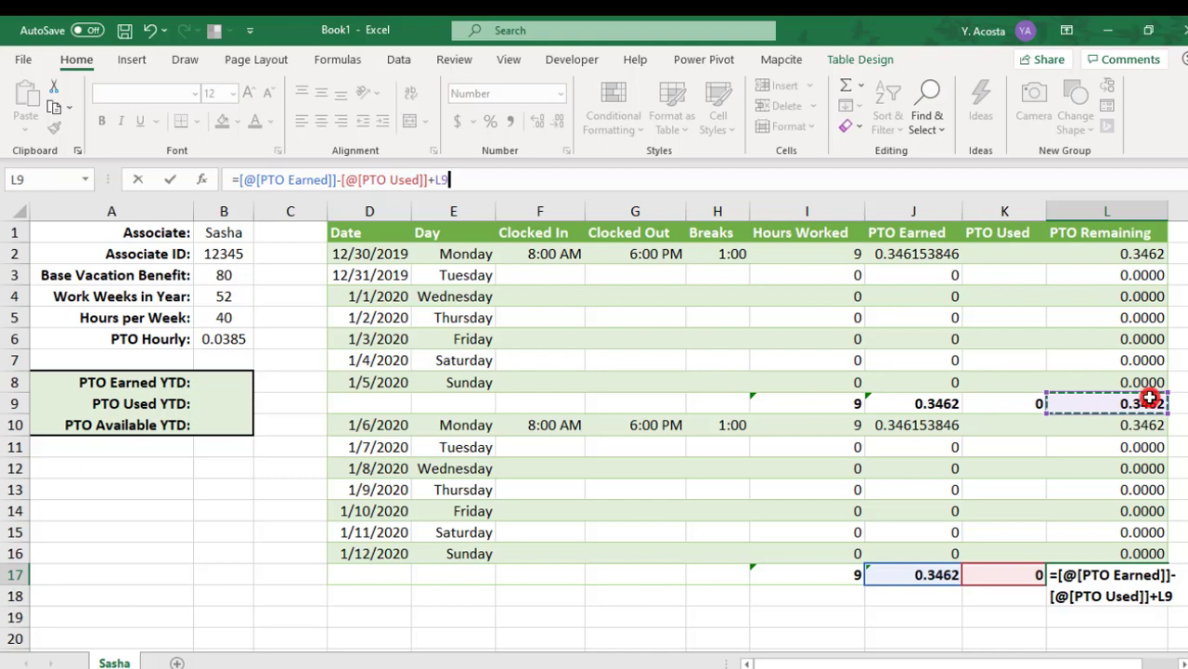
key("Return")
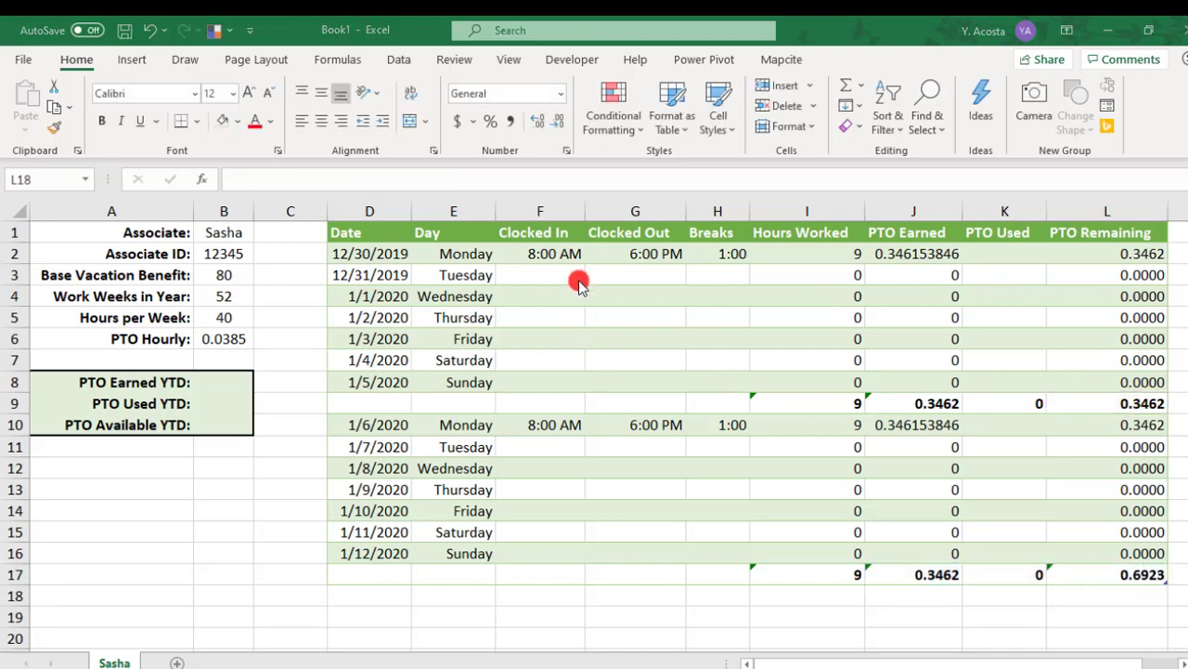
Copy Monday's clock-in, clock-out and break times to Tuesday–Friday of both weeks.
left_click_drag(538, 259, 697, 257)
key("ctrl+c")
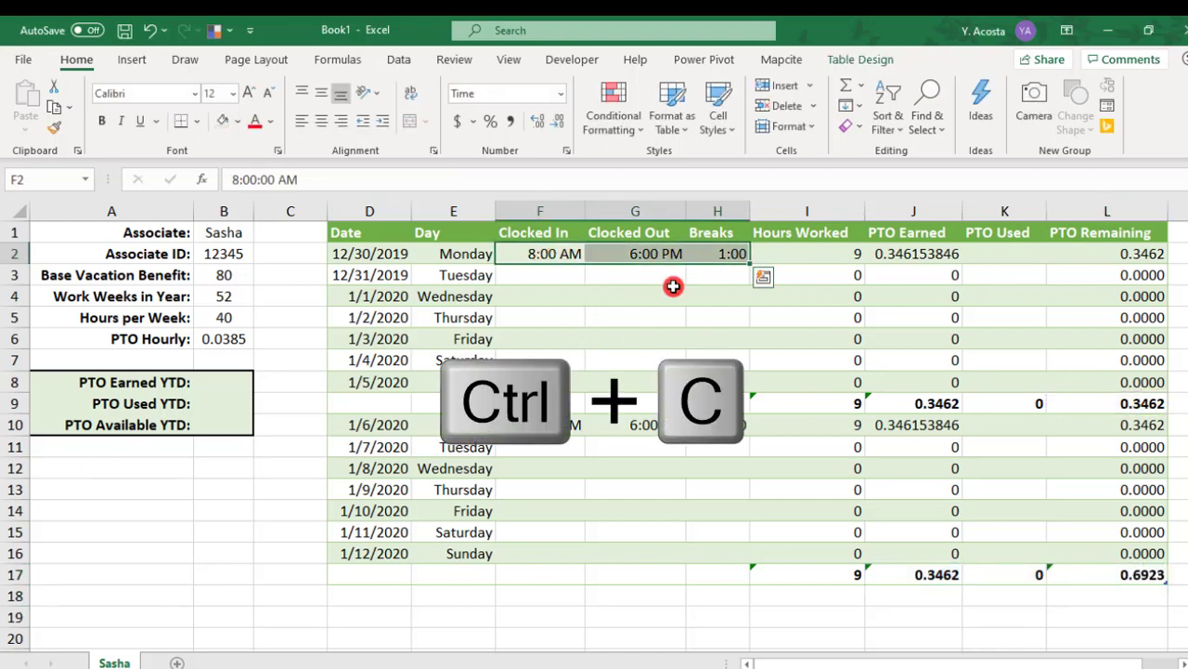
left_click_drag(522, 269, 529, 339)
key("ctrl+v")
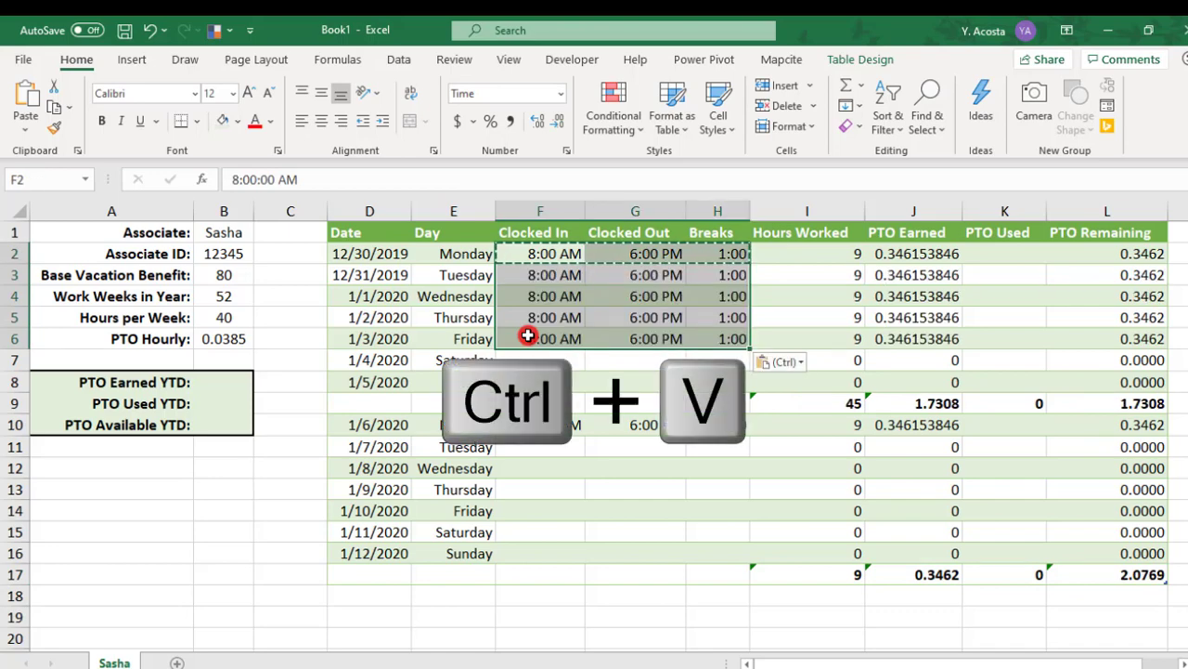
left_click_drag(523, 448, 526, 506)
key("ctrl+v")
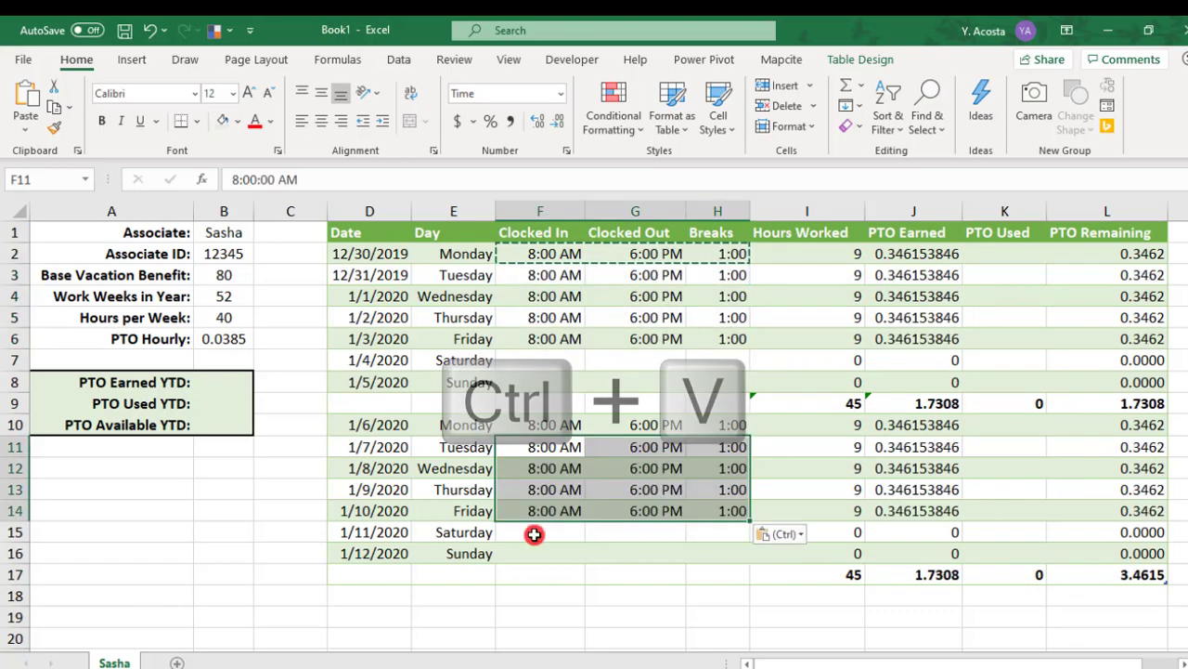
Enter a 9 to 12 shift with a 0 break on Saturday 1/11/2020.
left_click(534, 534)
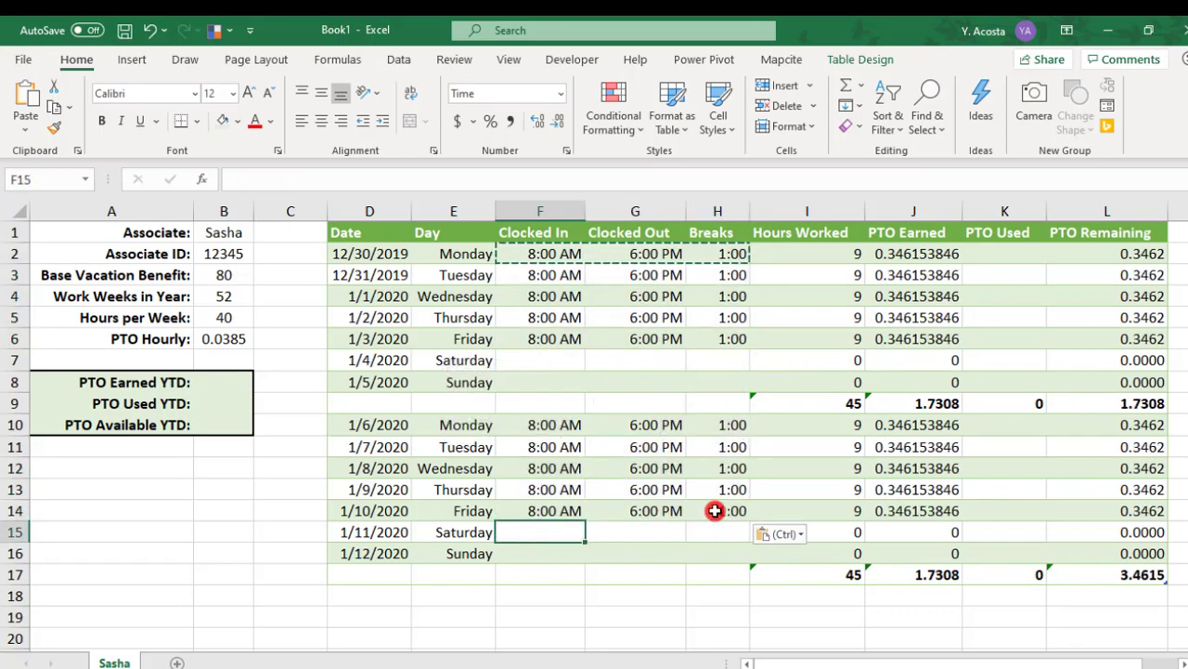
type("9 AM")
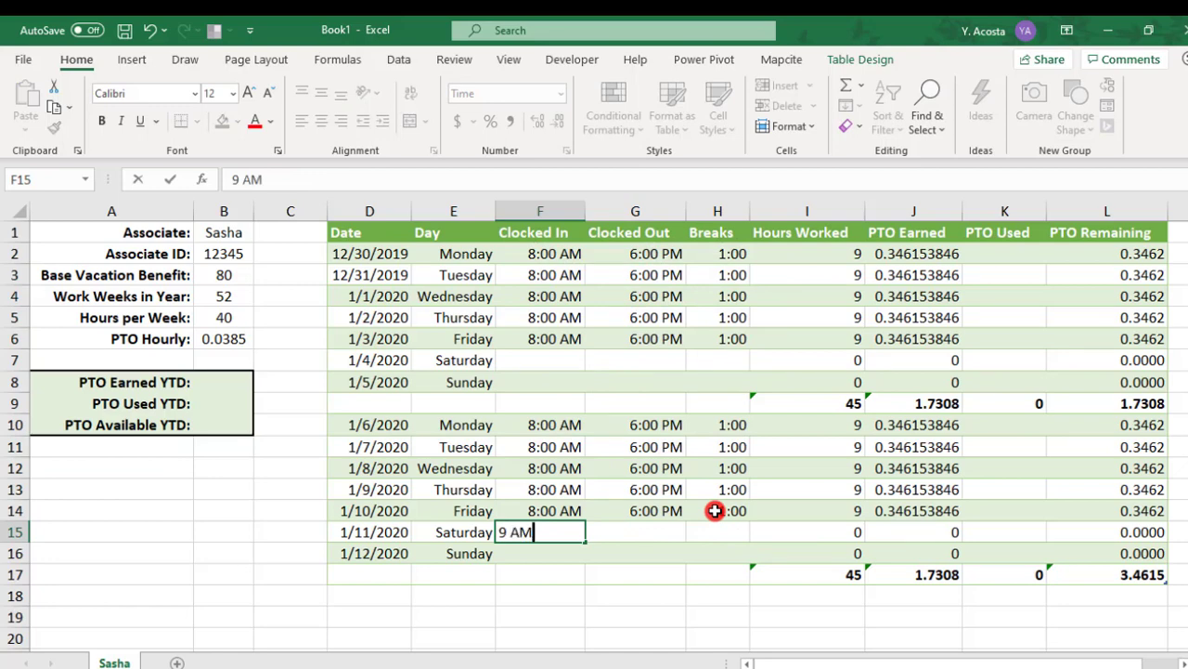
key("Tab")
type("12")
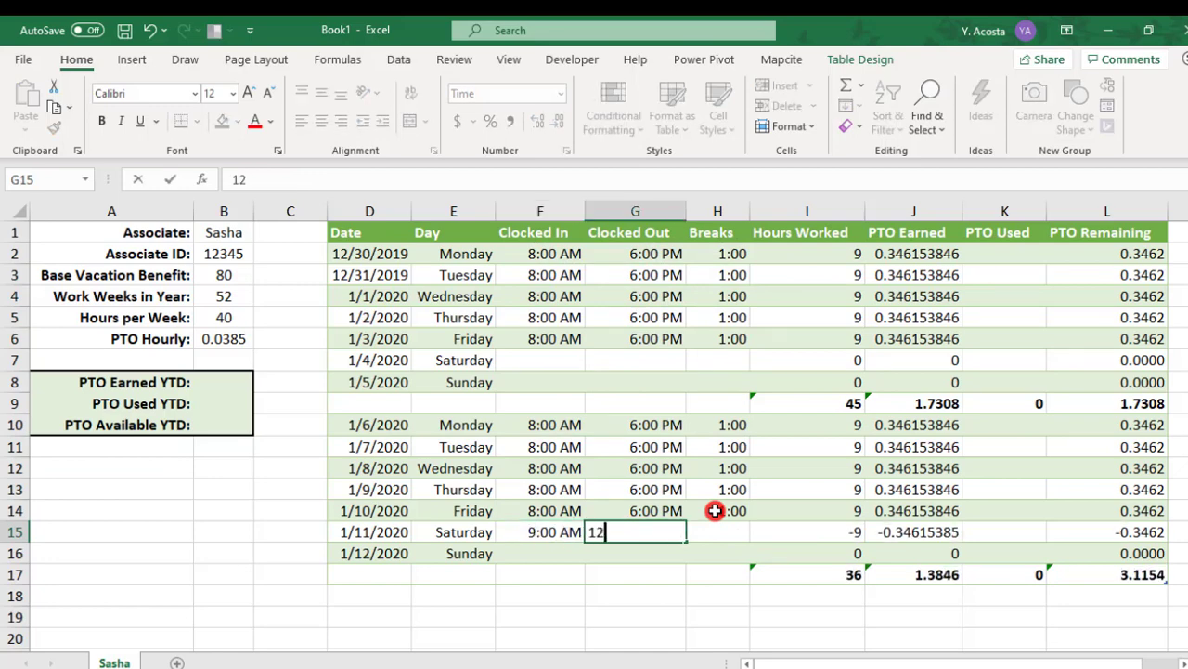
key("Tab")
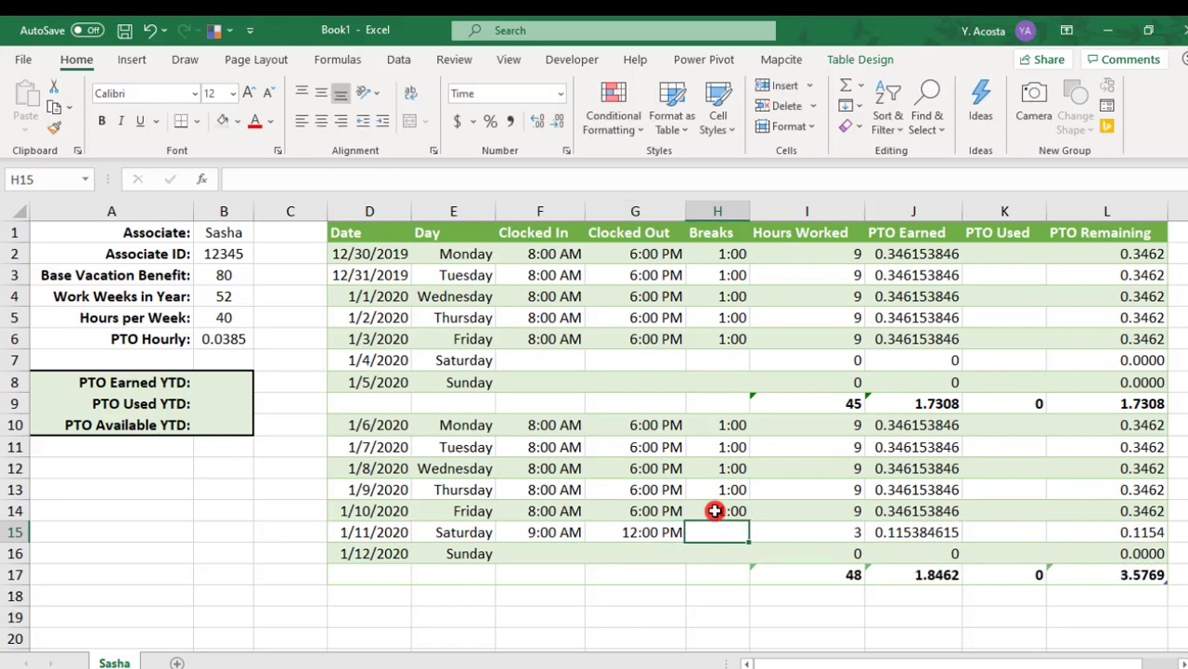
type("0")
key("Return")
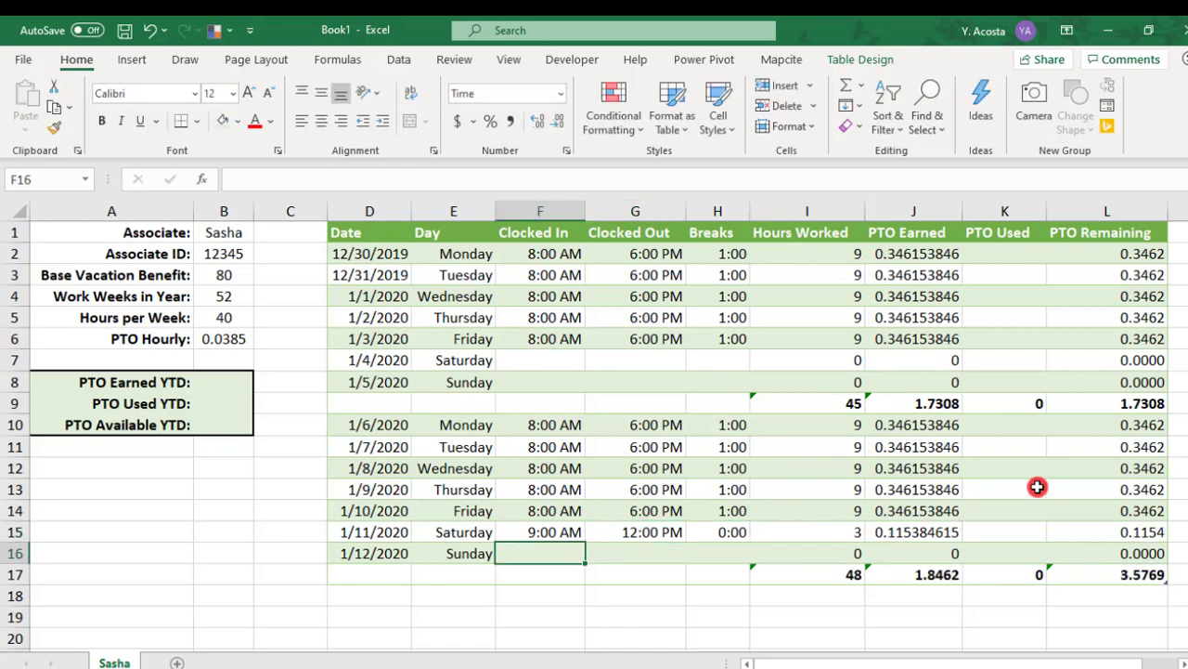
Record 4 PTO hours used on Thursday 1/9/2020 with a 12:00 PM clock-out and 0 break.
type("4")
key("Return")
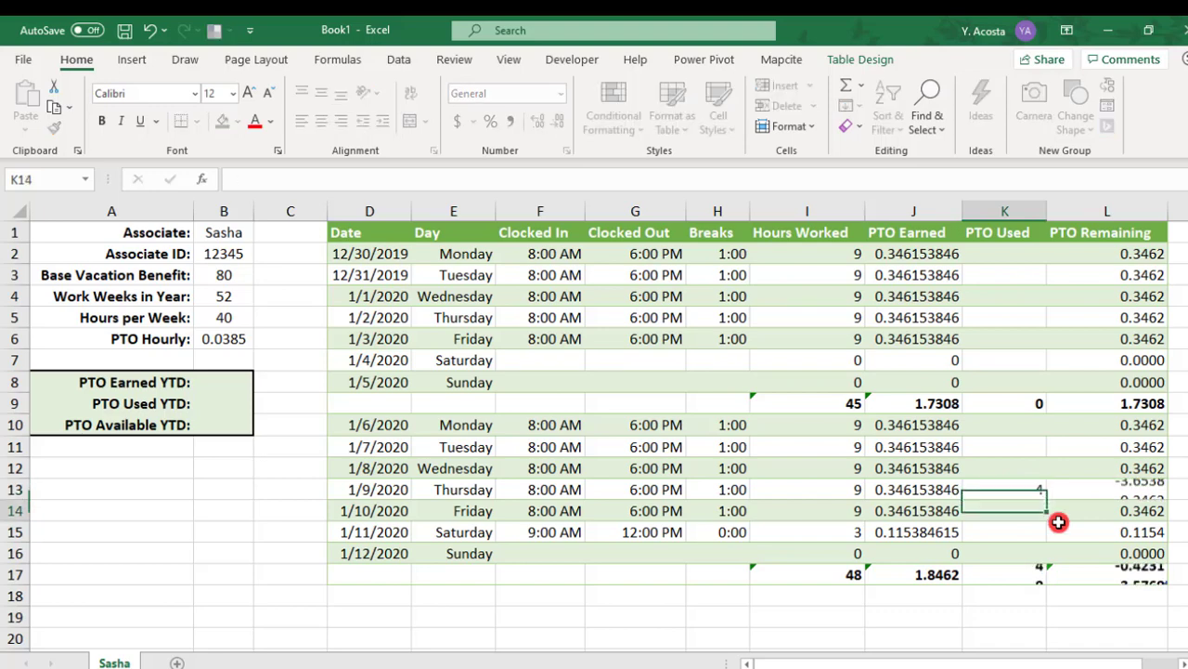
key("Up")
key("Left")
key("Left")
key("Left")
key("Left")
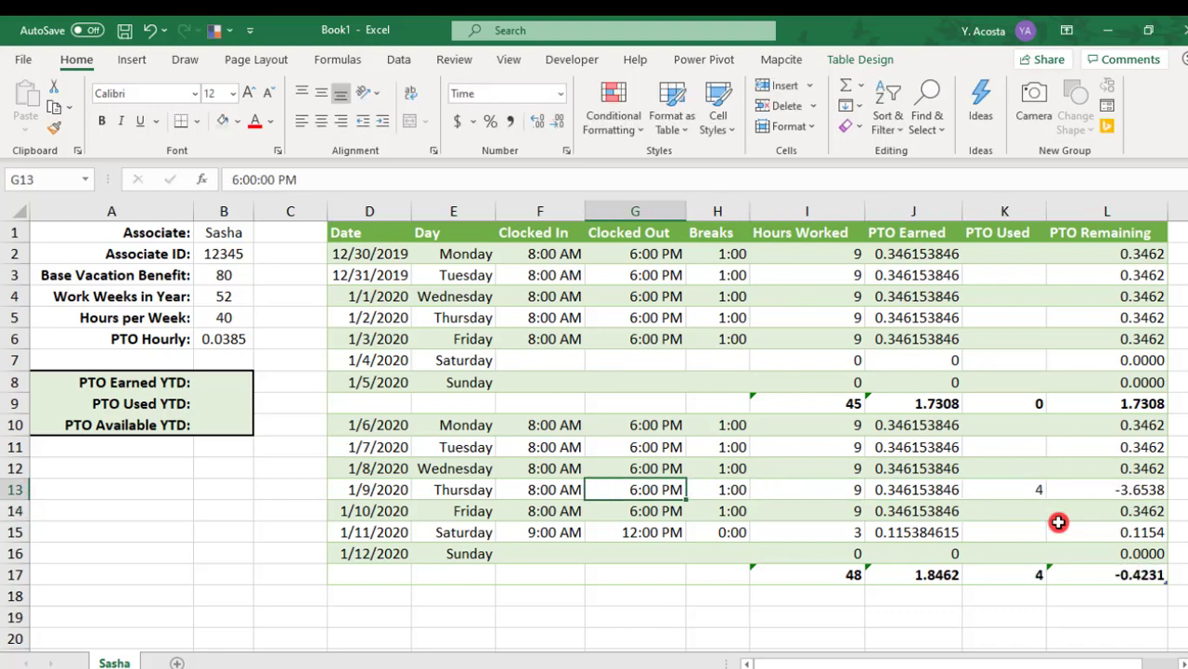
type("12:00")
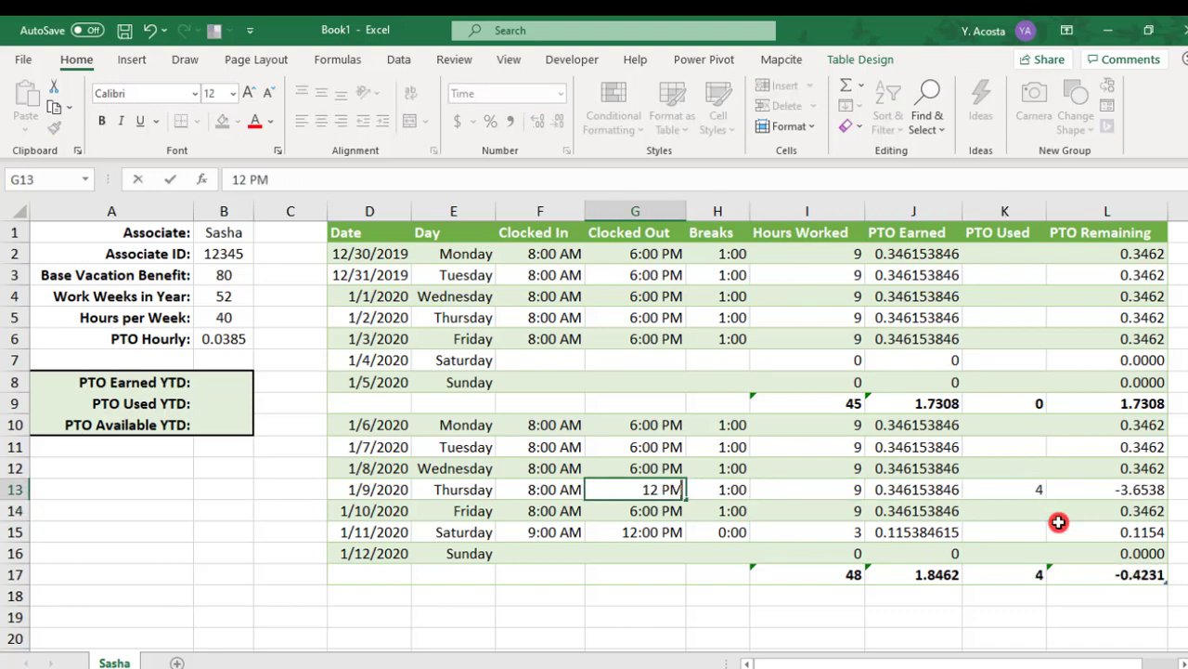
type(" PM")
key("Tab")
type("0")
key("Return")
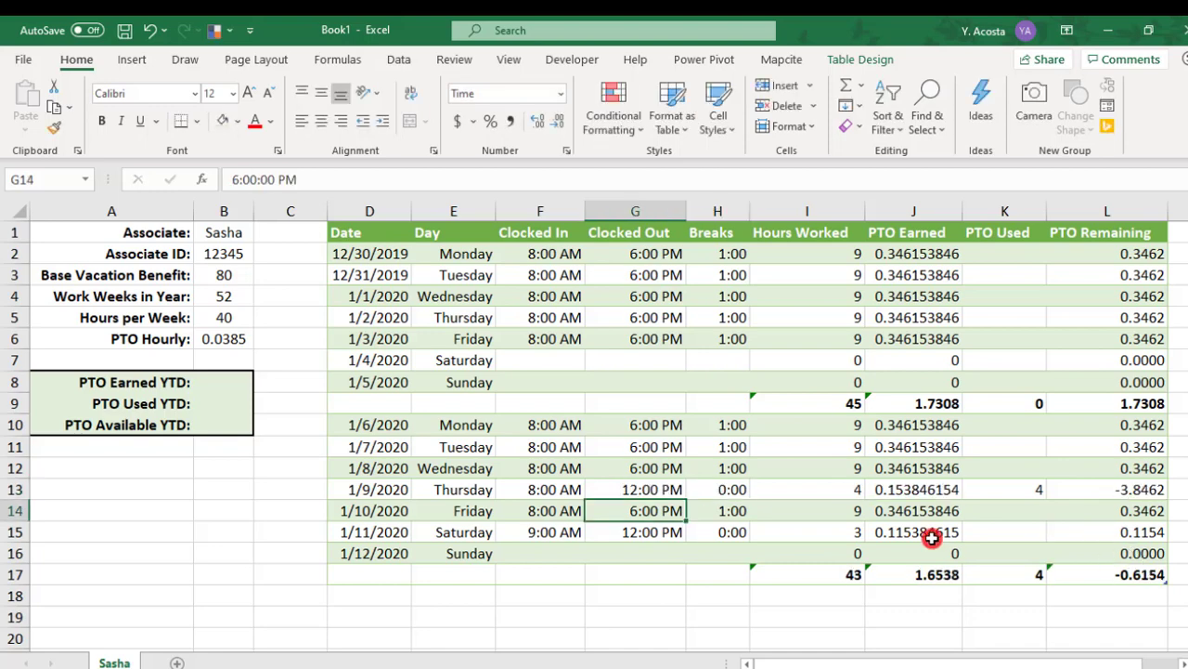
Paste the second week's rows at D18 as a third week, 1/13/2020–1/19/2020.
left_click(731, 495)
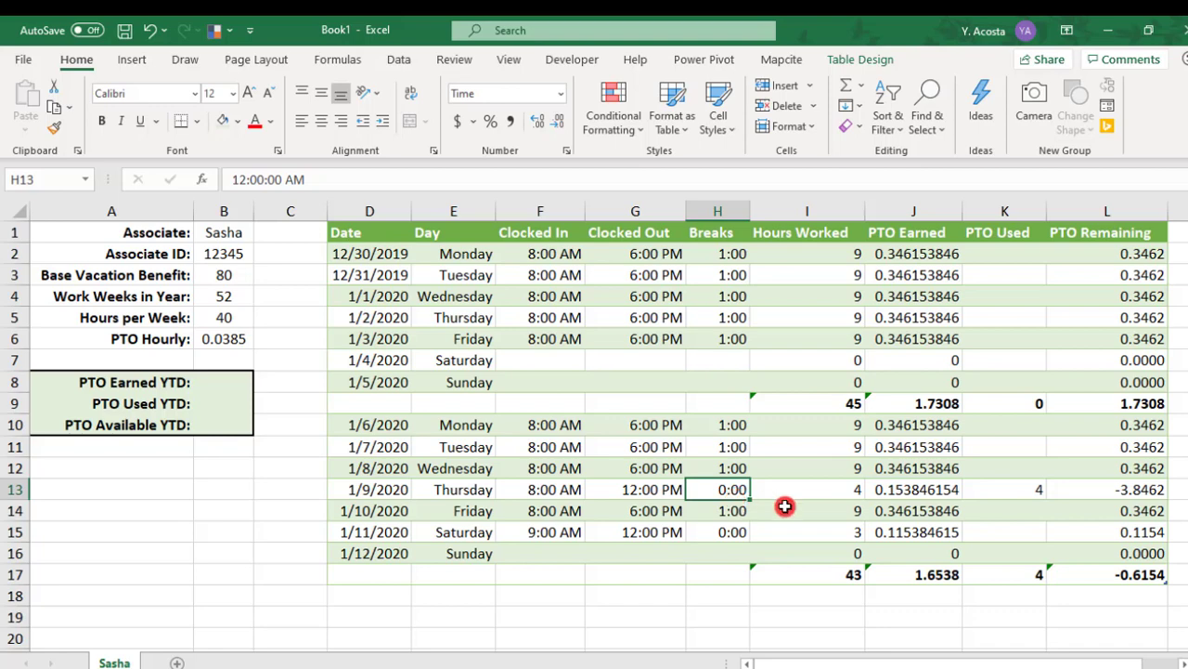
scroll(784, 506, "down", 1)
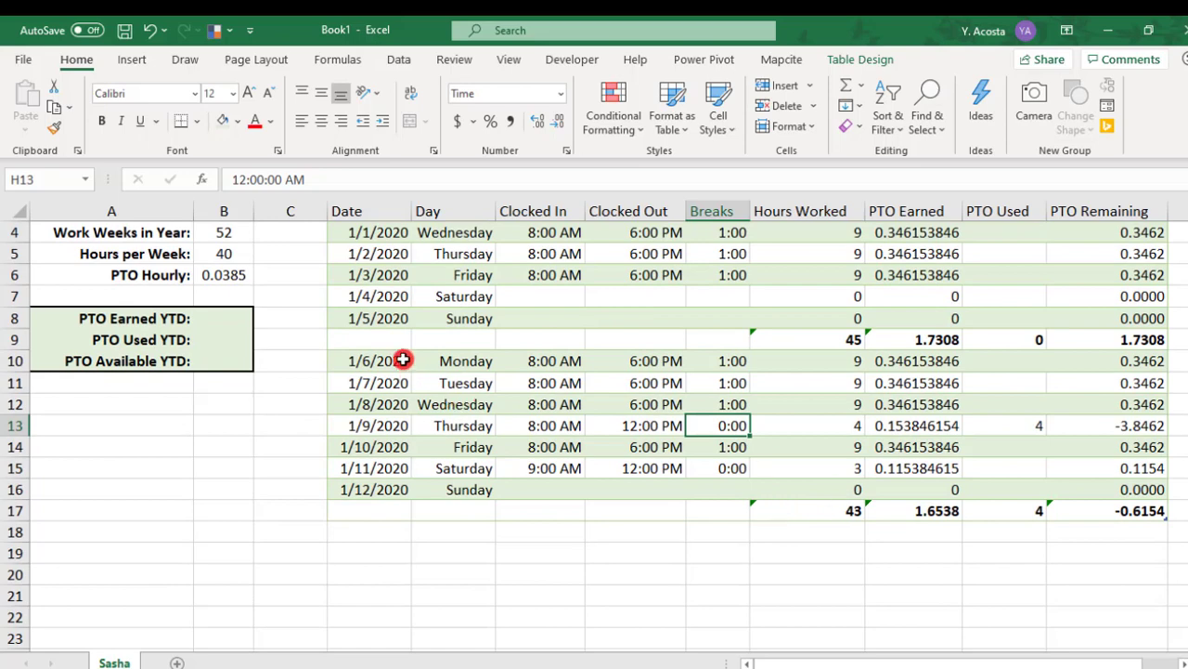
left_click_drag(403, 361, 1020, 502)
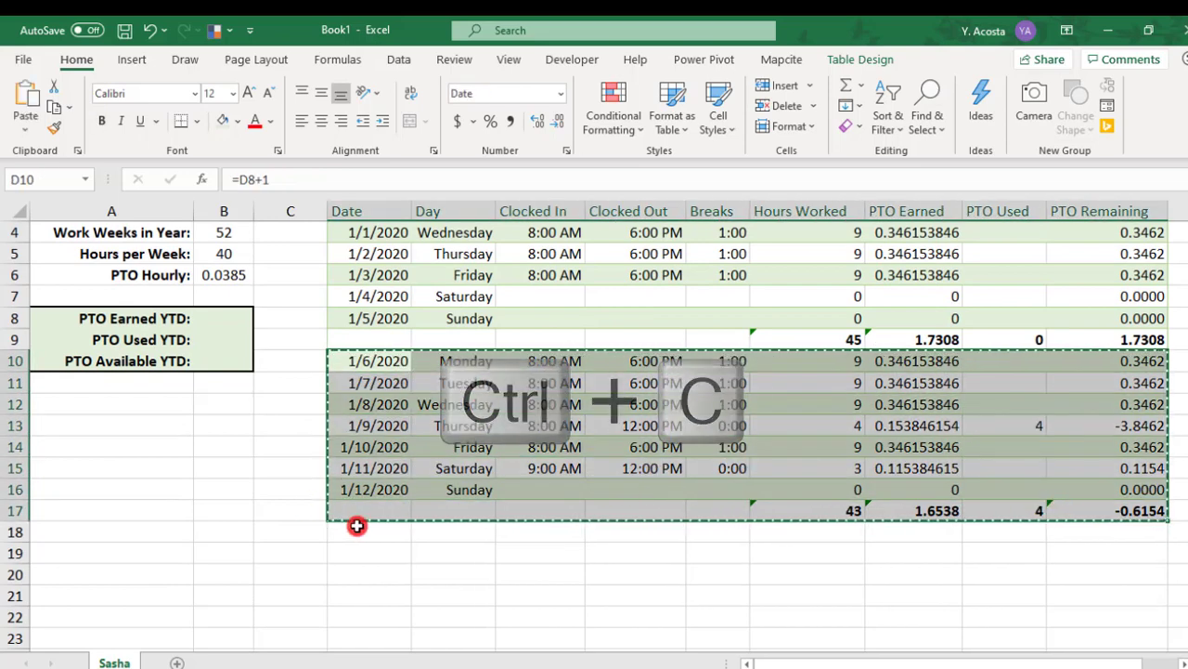
left_click(409, 539)
key("ctrl+v")
Clear the stray Saturday from E25 and review the third week's totals row.
scroll(411, 540, "down", 2)
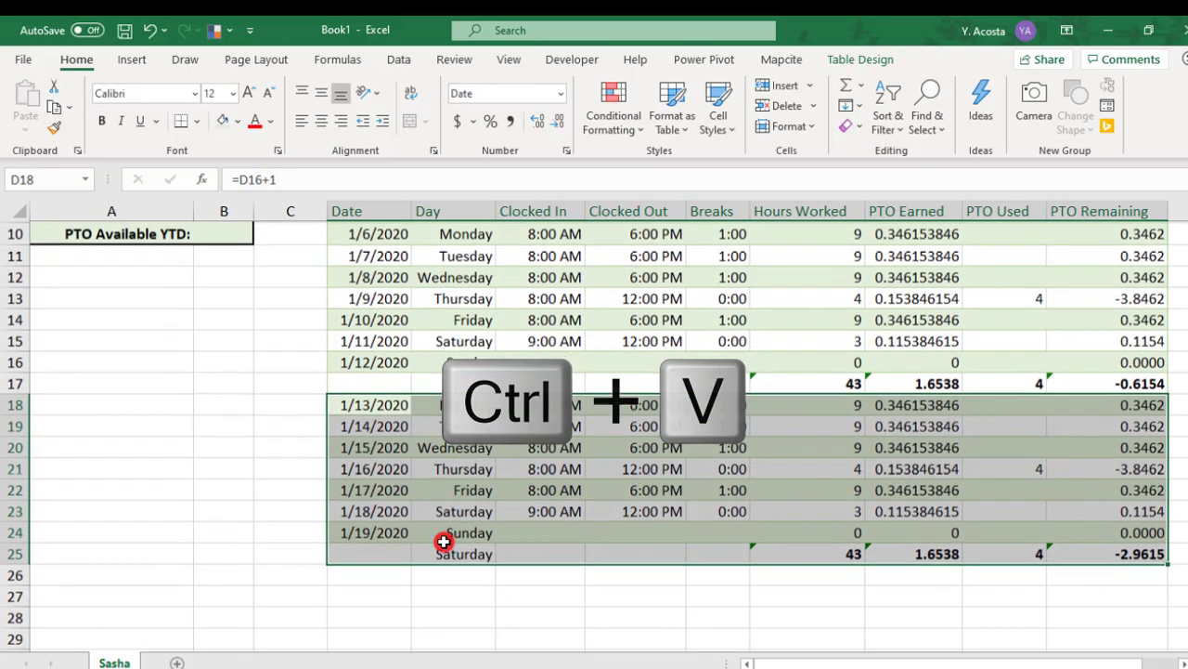
left_click(429, 557)
key("Delete")
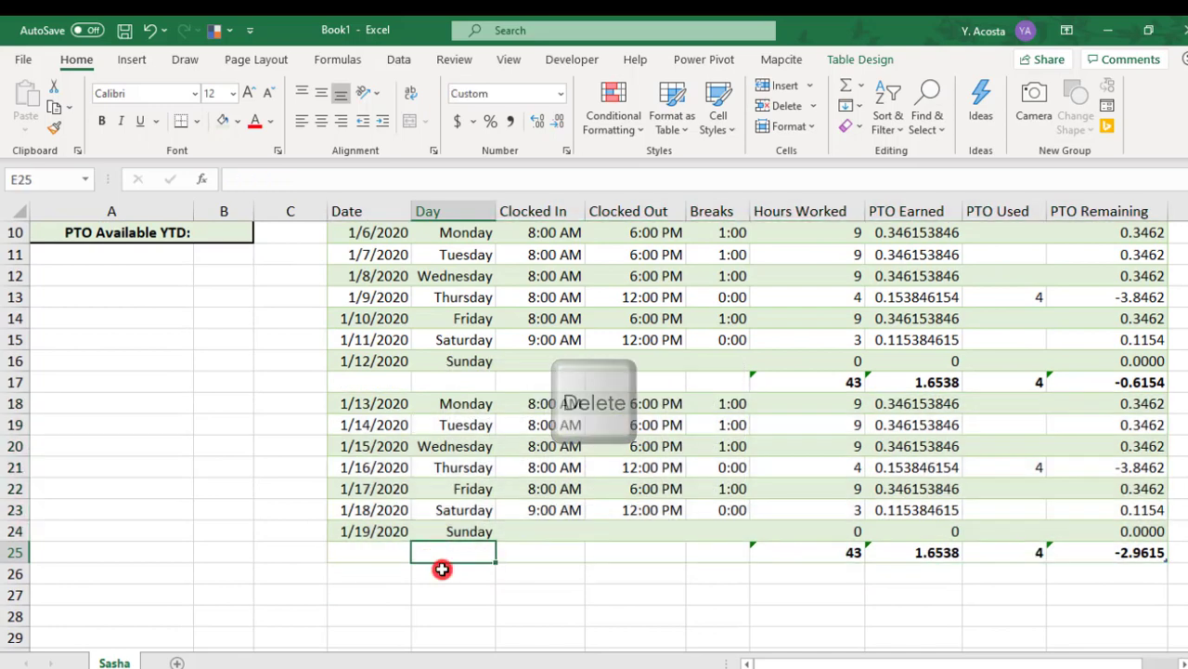
left_click(848, 552)
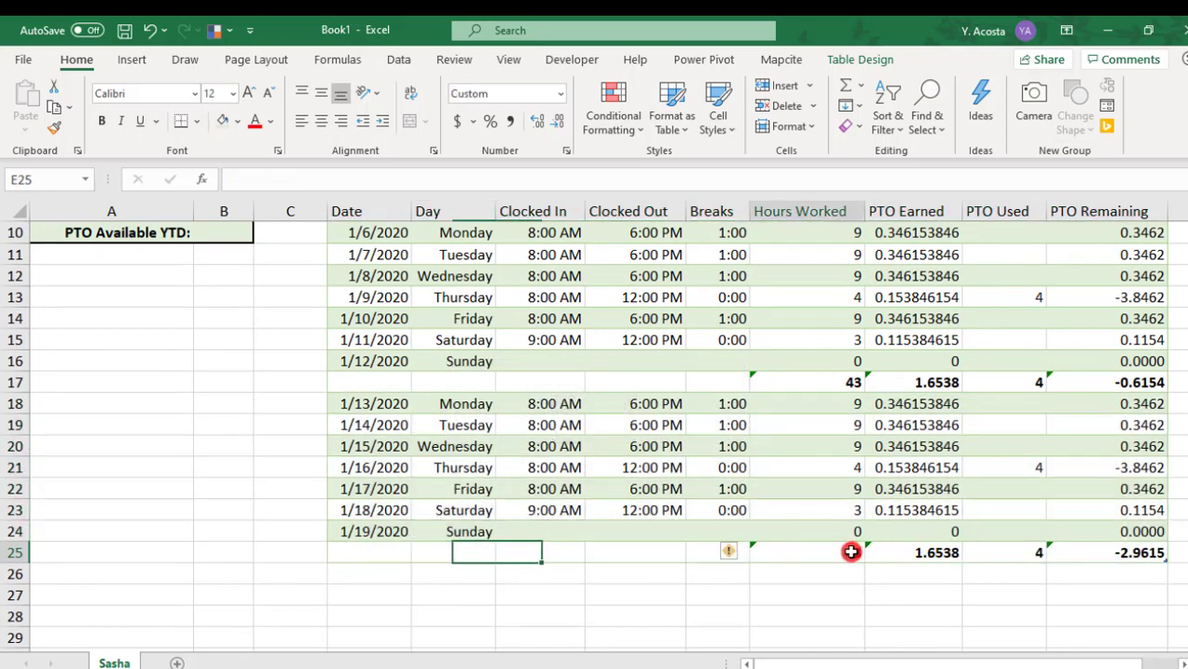
left_click(899, 551)
left_click(1035, 551)
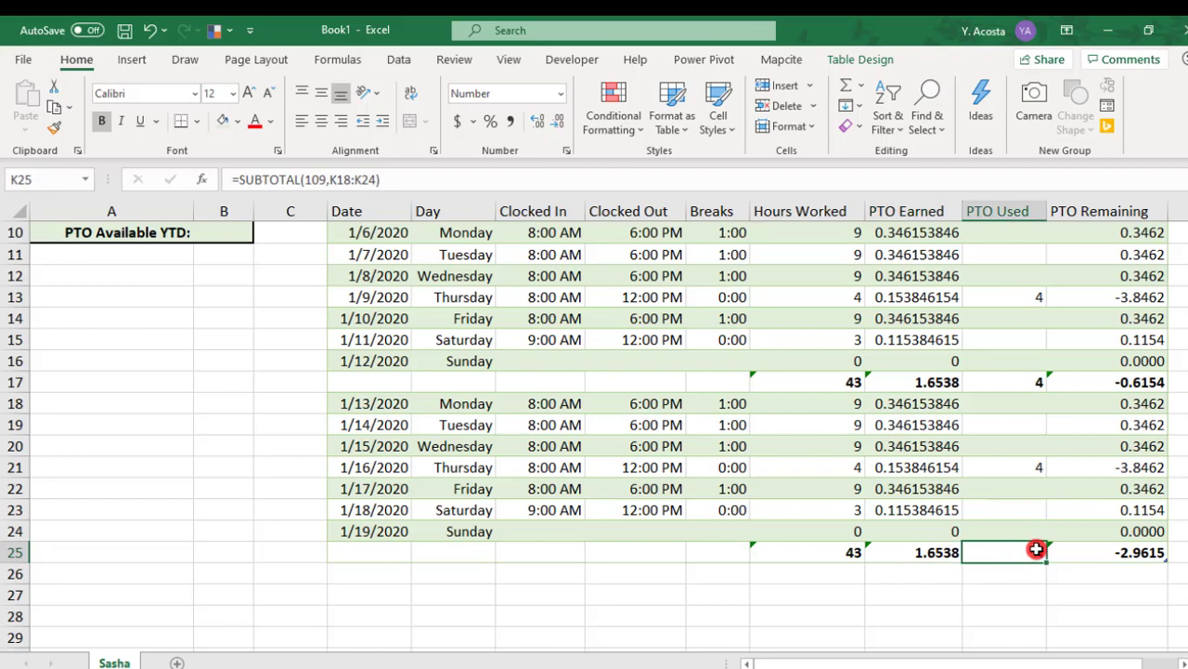
left_click(1104, 551)
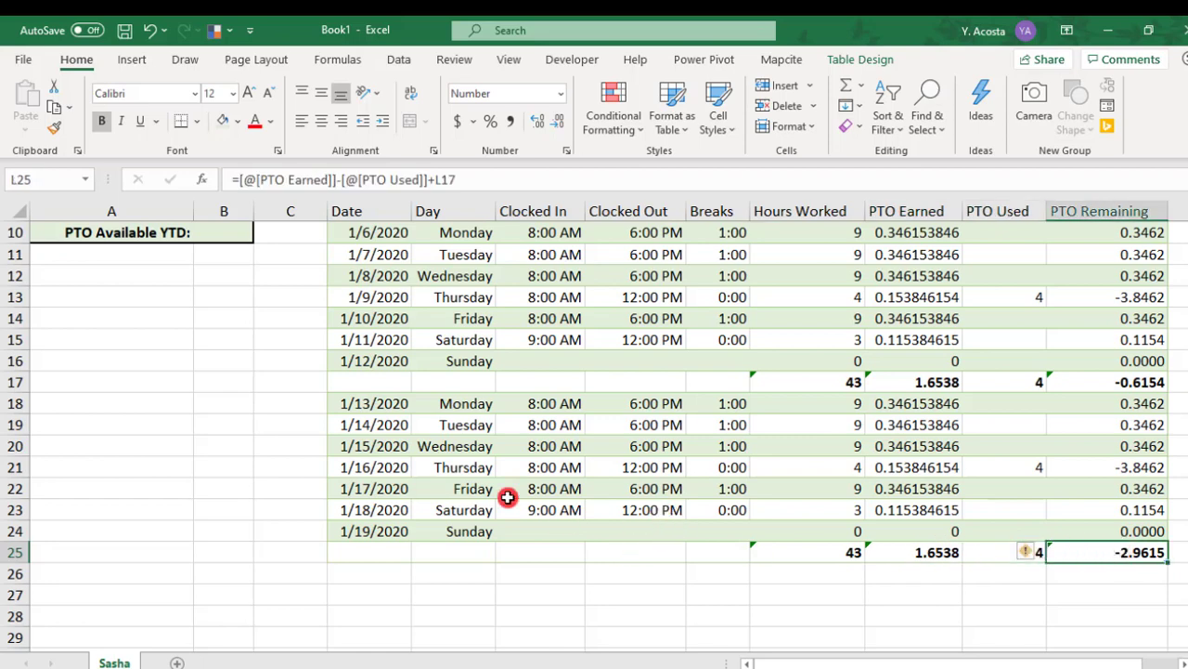
scroll(501, 497, "up", 2)
left_click(225, 322)
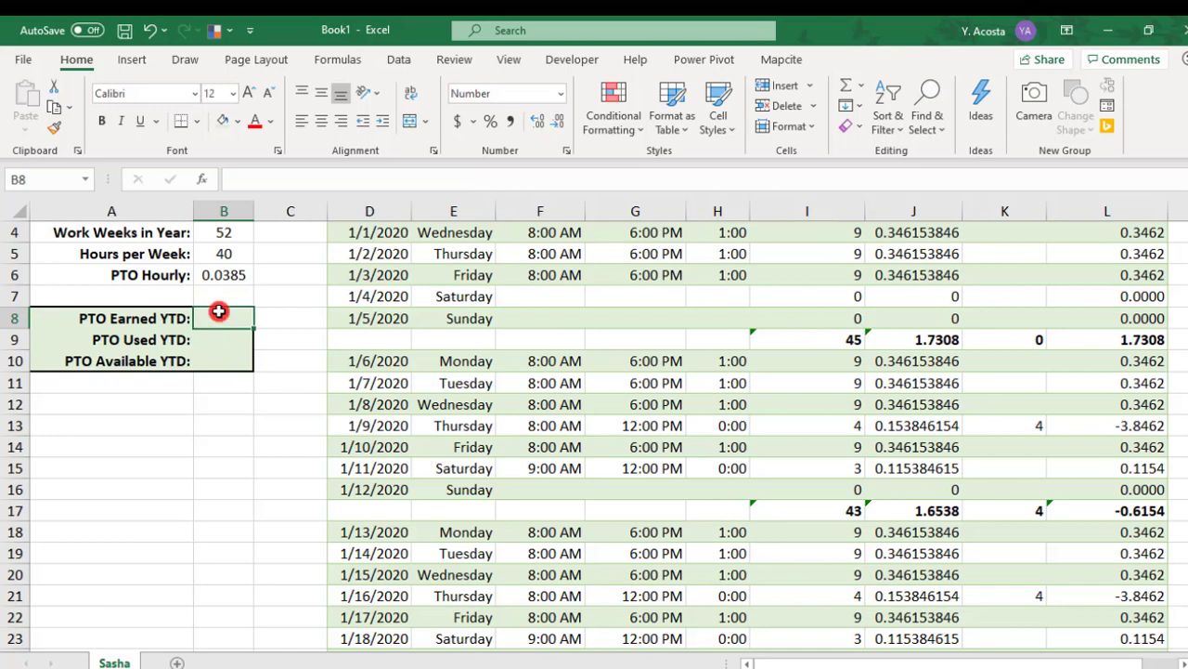
Enter =SUM of the PTO Earned column divided by 2 in B8 and check the result.
type("=sum(")
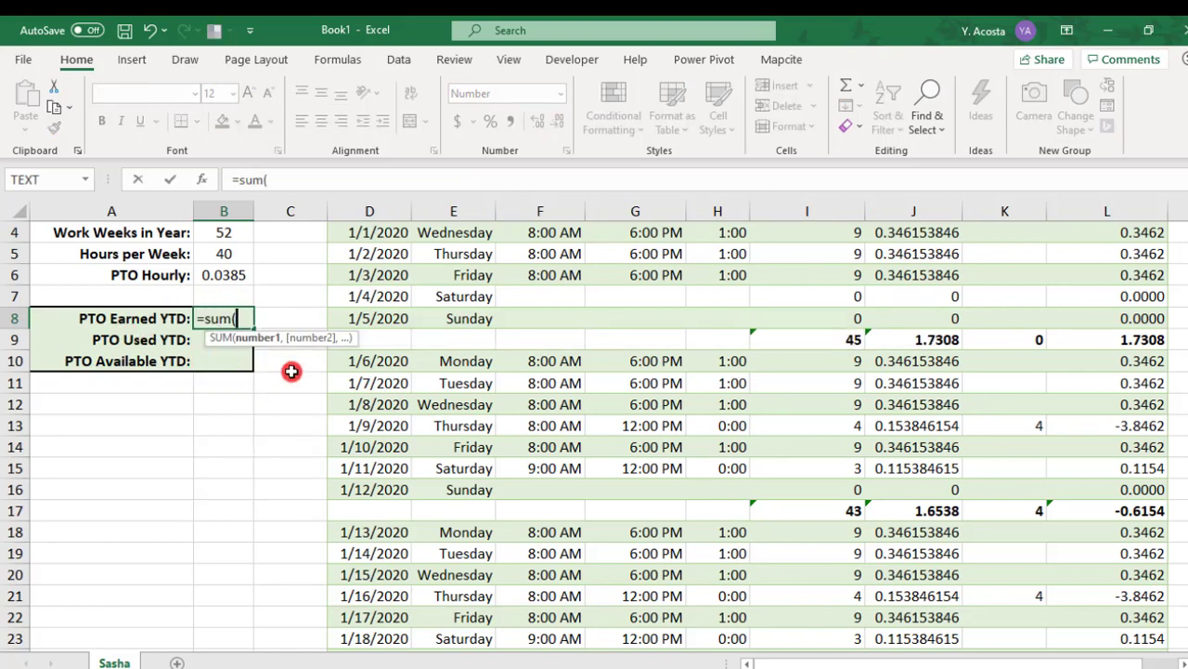
scroll(557, 381, "up", 1)
left_click_drag(919, 254, 916, 615)
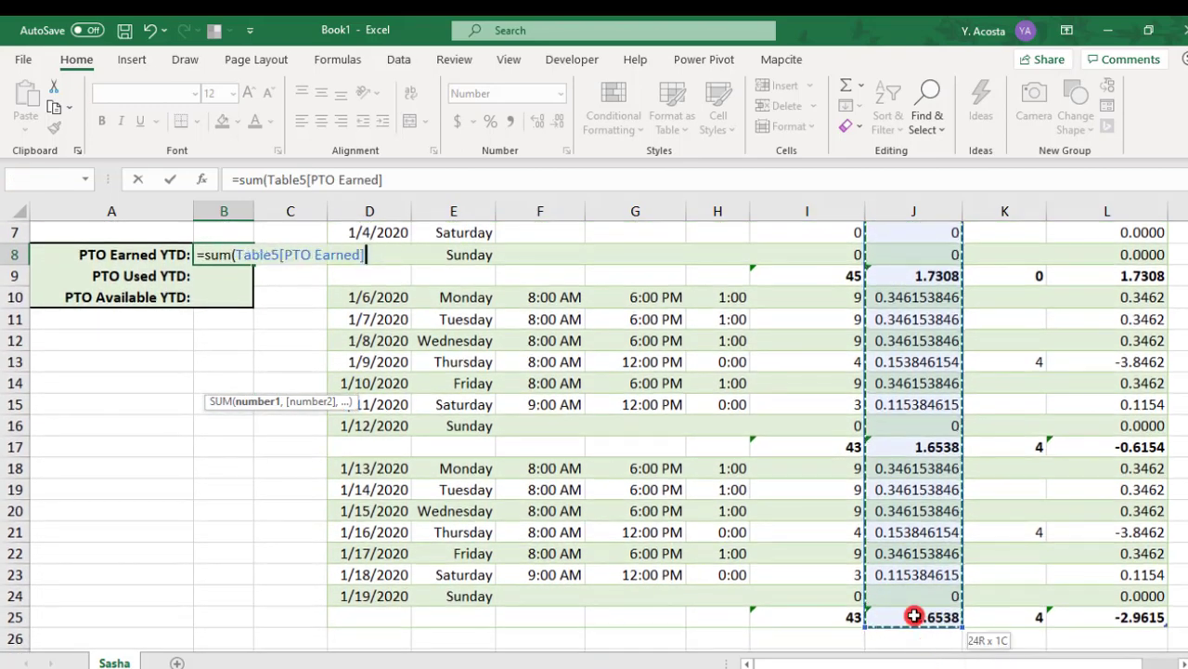
type(")")
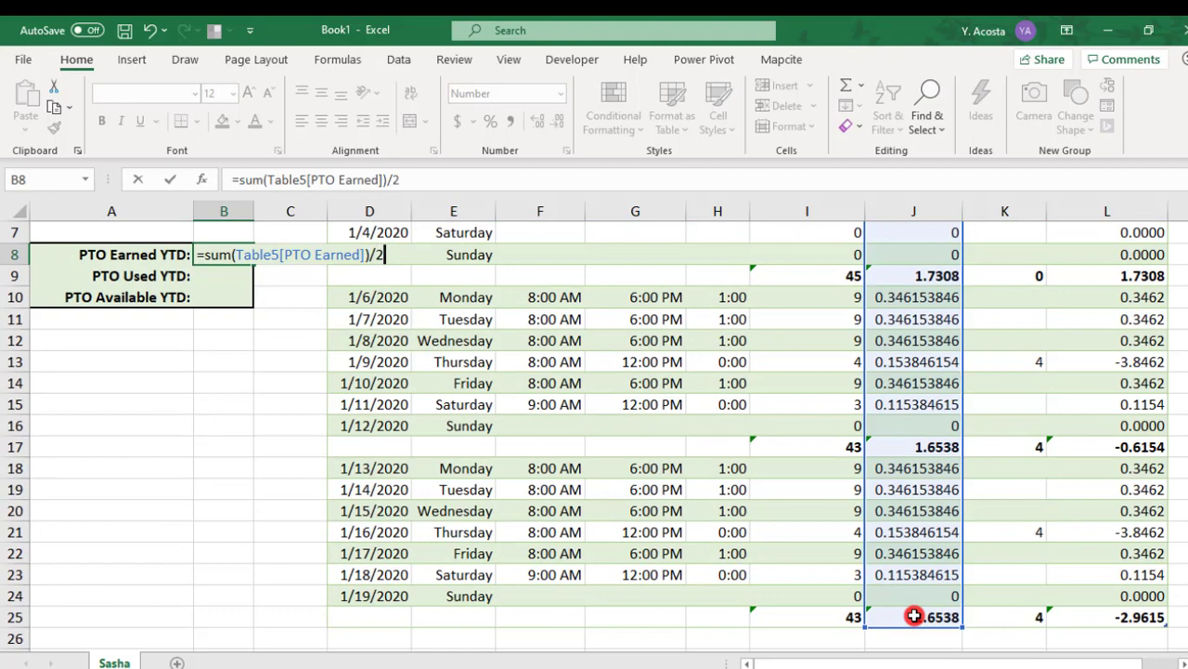
type("/2")
key("Return")
key("Up")
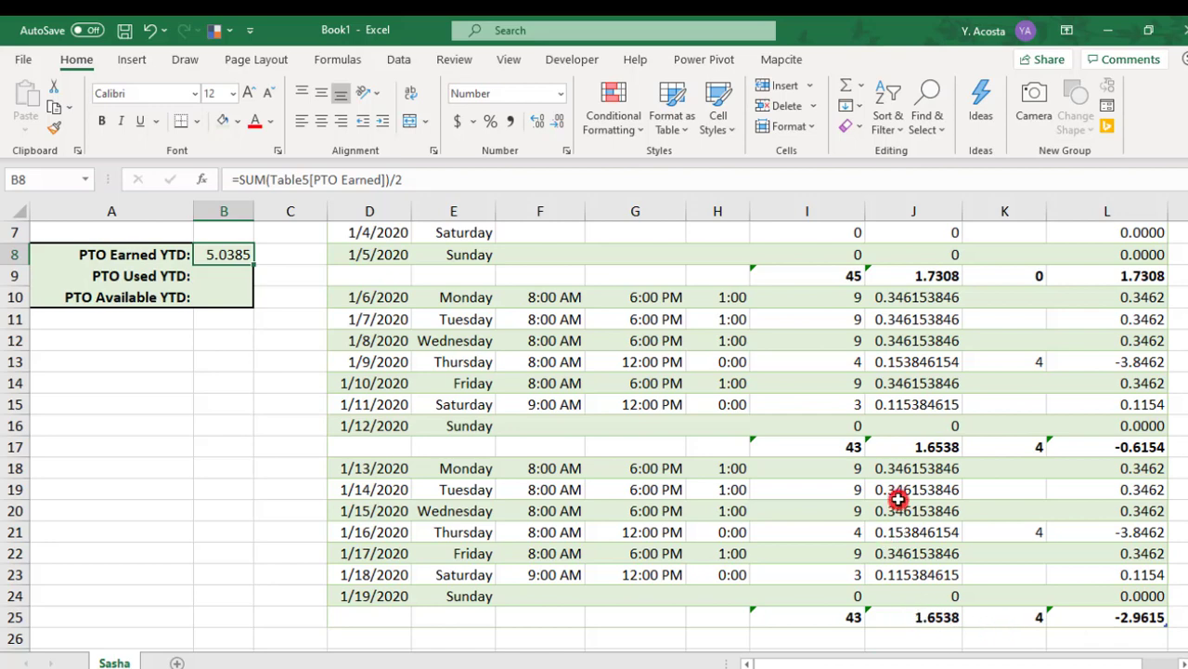
scroll(915, 425, "up", 2)
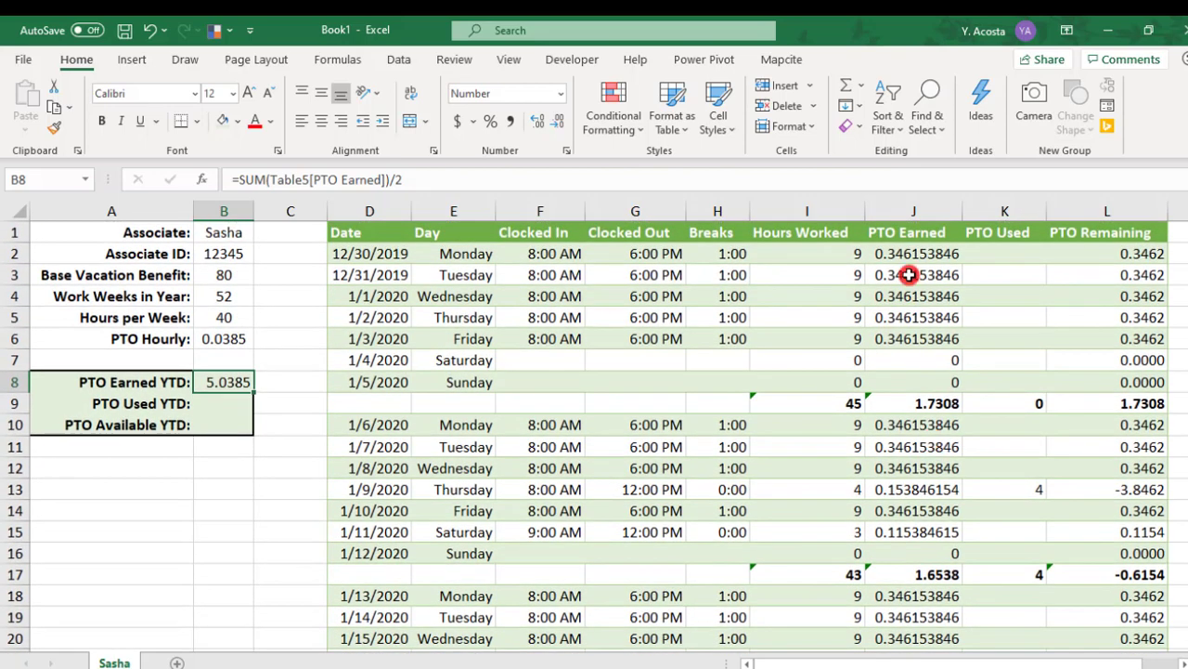
left_click(905, 403)
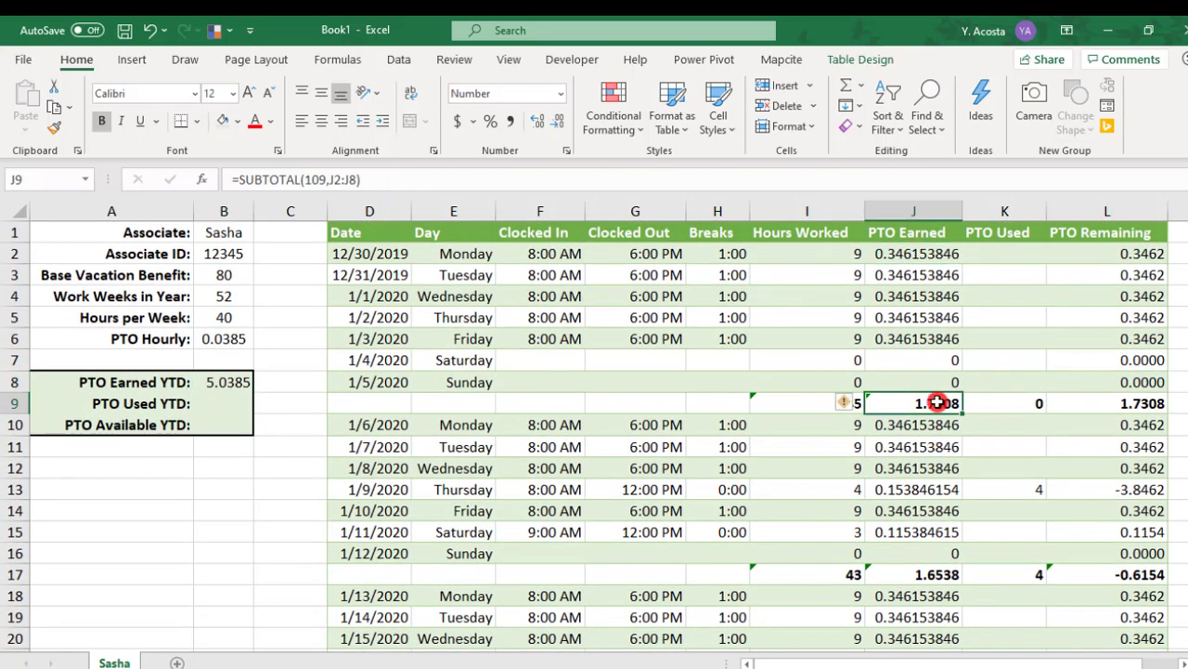
Enter =SUM of the PTO Used column in B9.
left_click(223, 401)
type("=su")
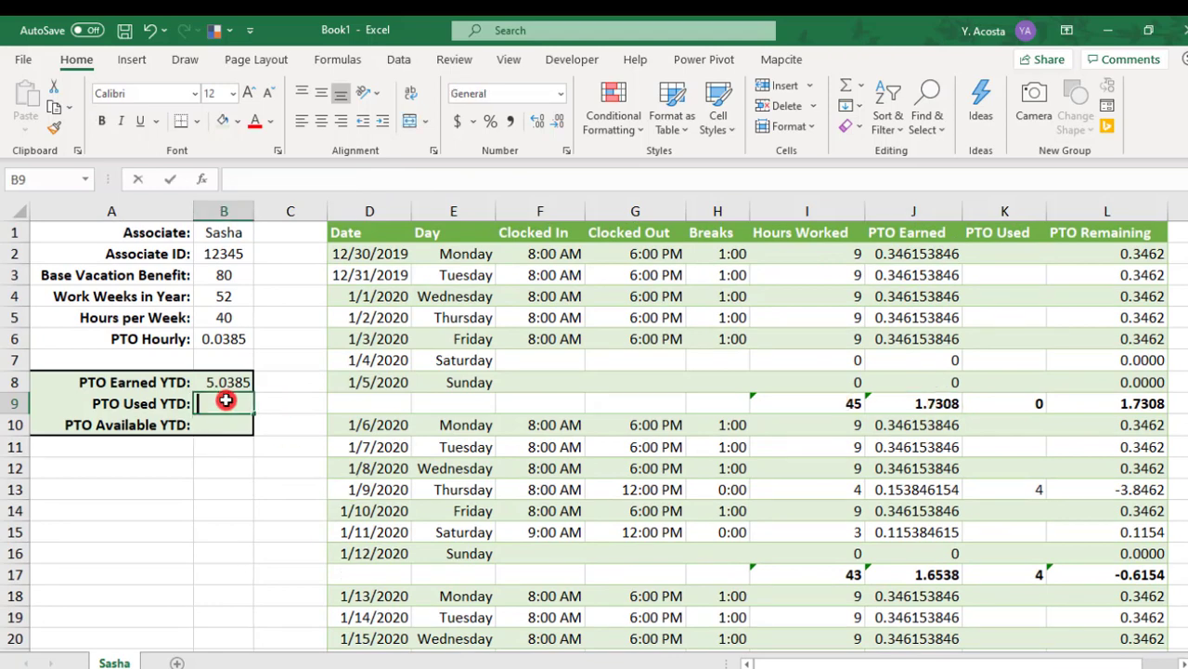
type("m(")
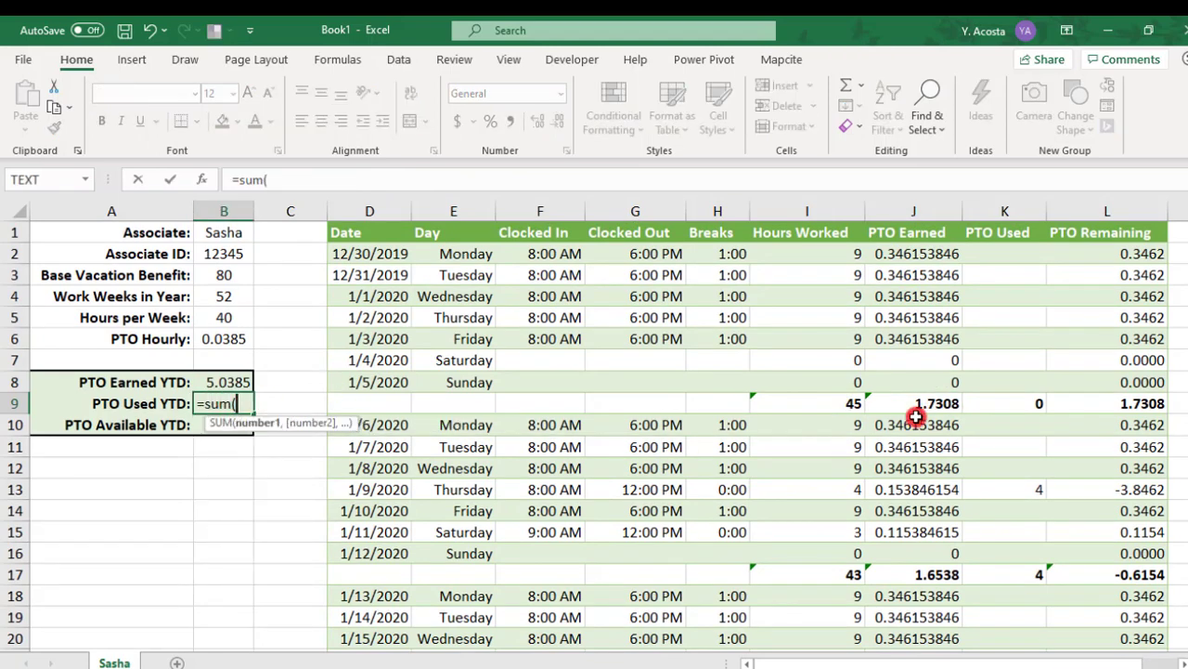
left_click_drag(1010, 258, 967, 611)
type(")/2")
key("Return")
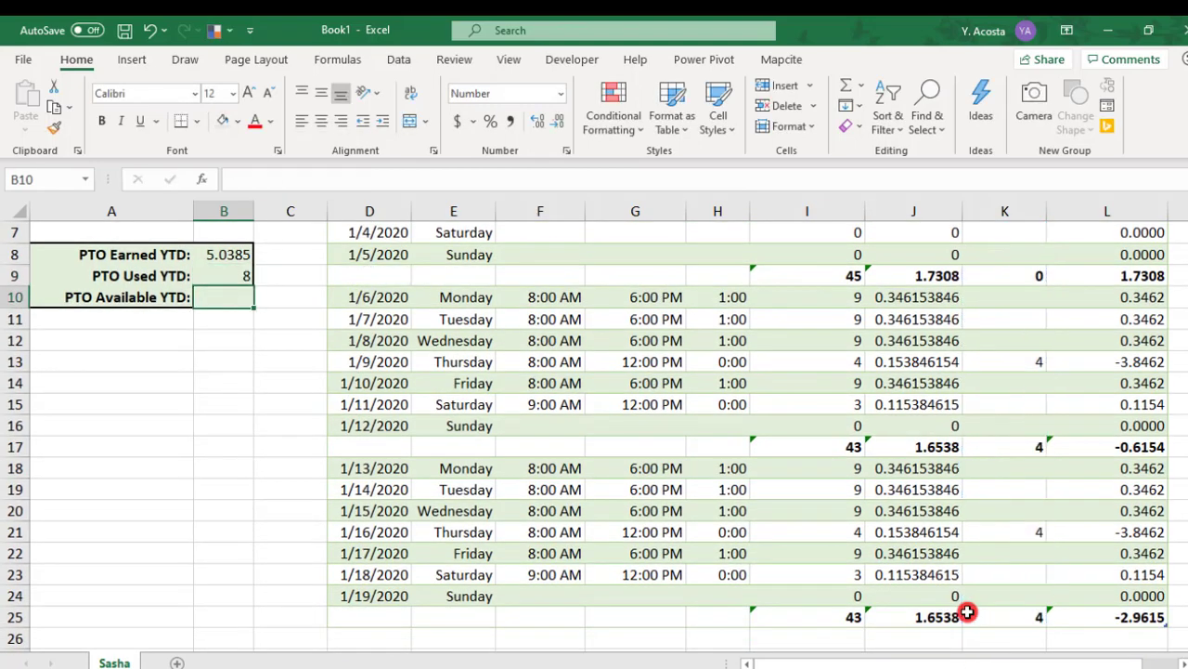
Enter =B8-B9 in B10 to calculate PTO Available.
type("=")
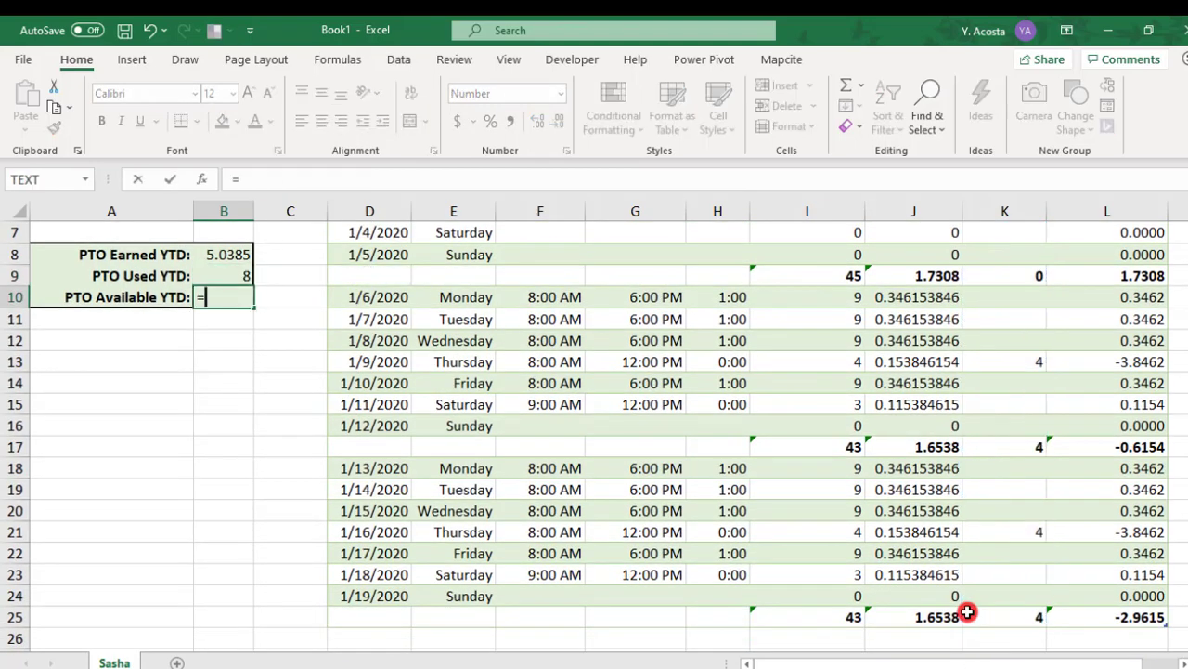
key("Up")
key("Up")
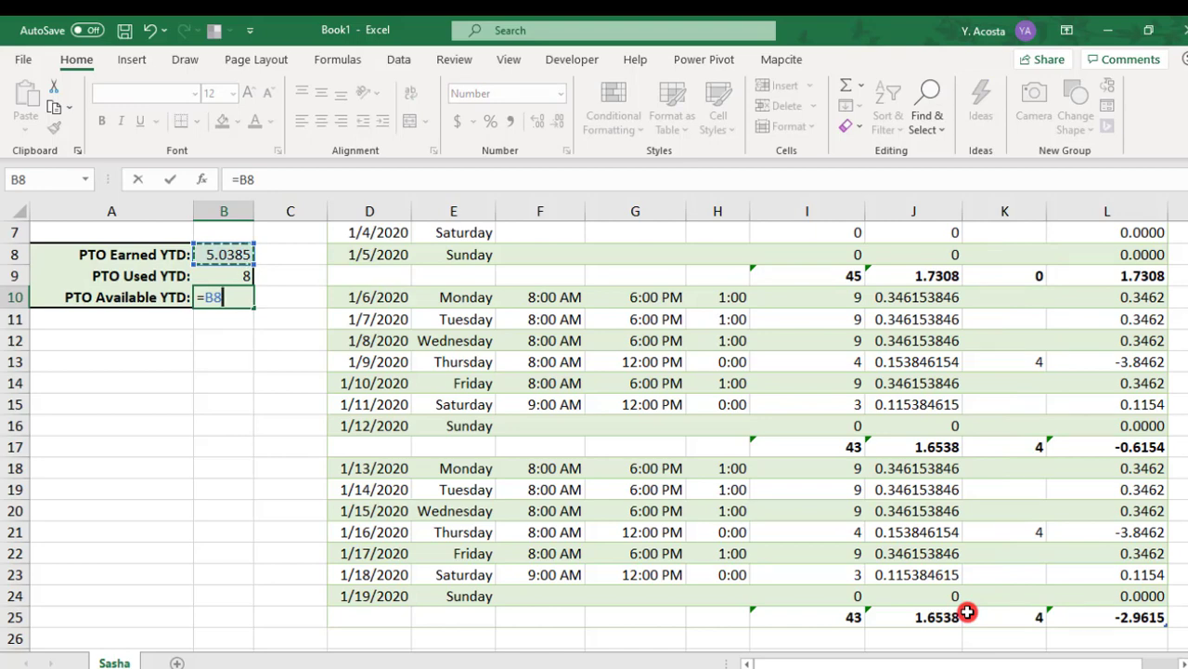
type("-")
key("Up")
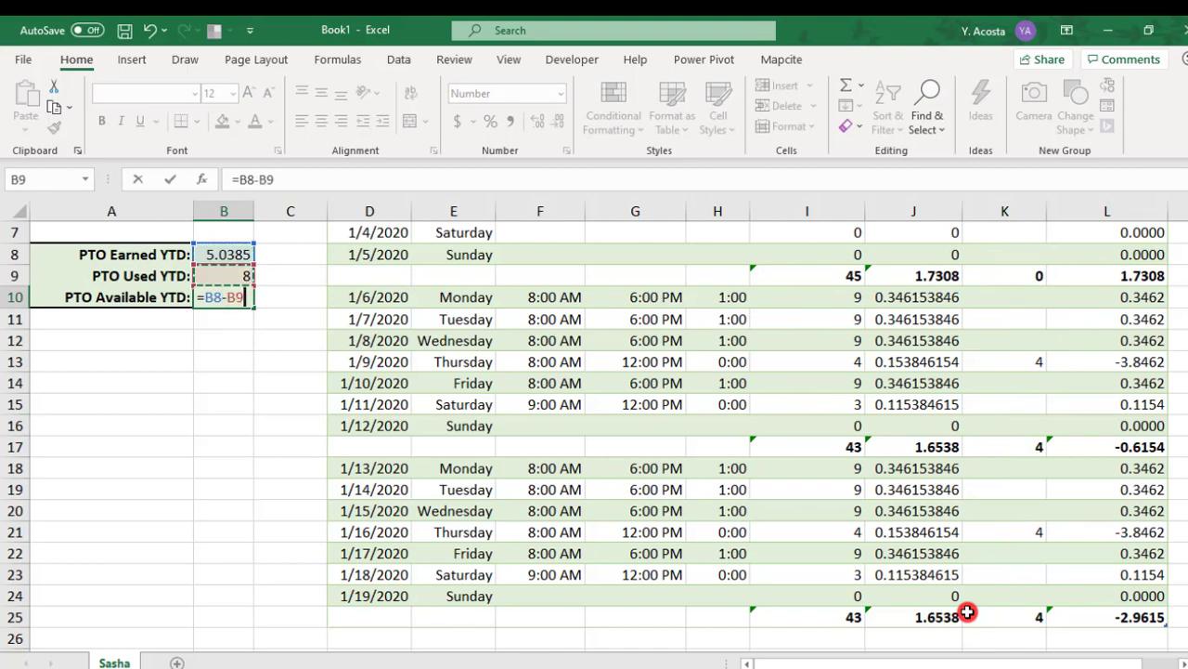
key("Return")
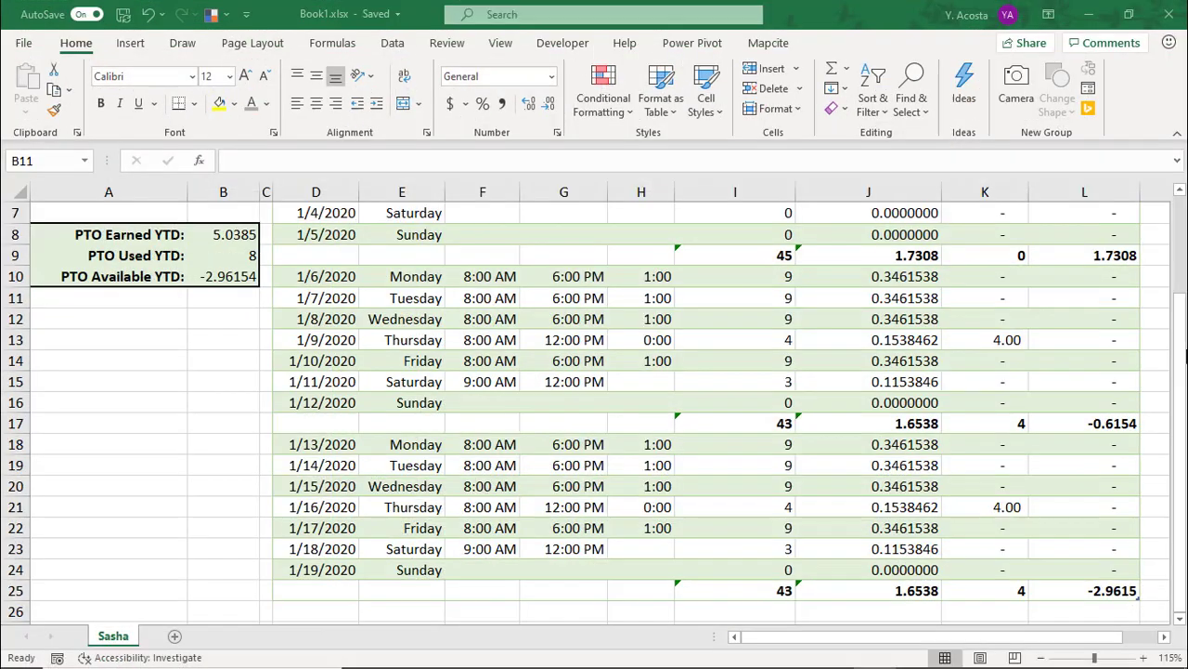
Scroll up to bring the table headers back into view.
scroll(595, 408, "up", 2)
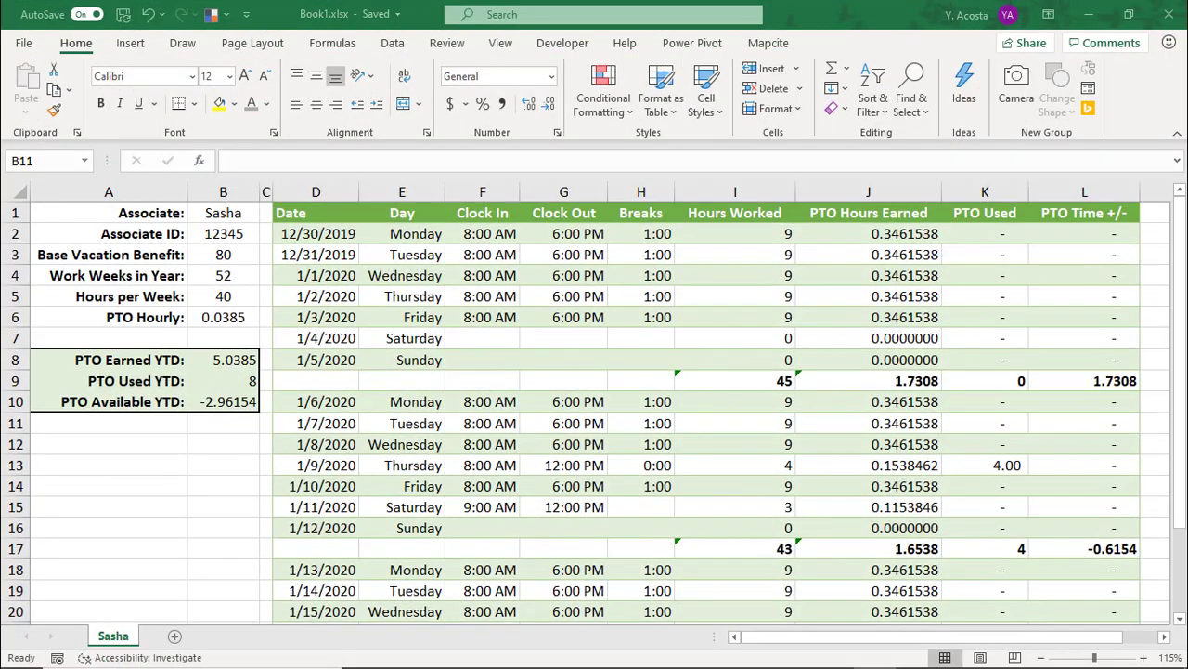